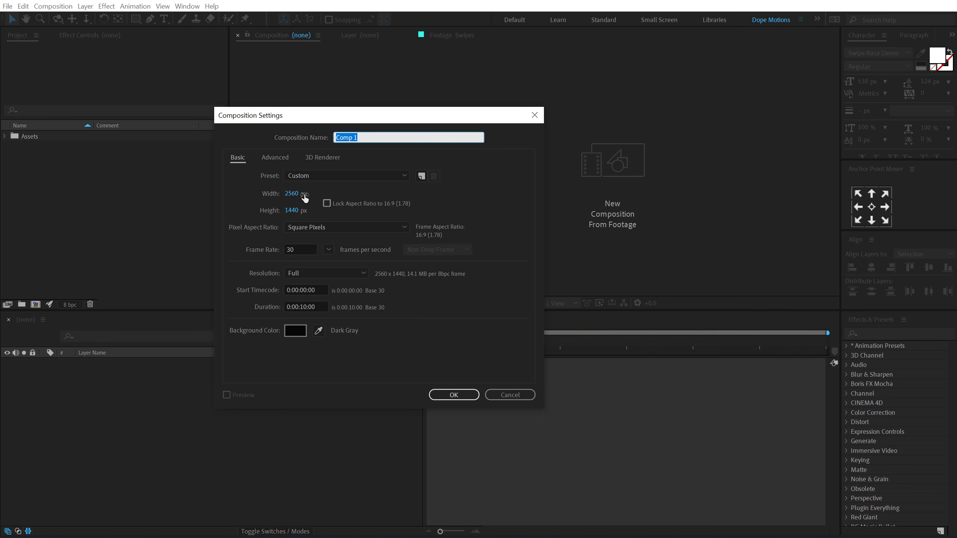
Create a 1920 x 1080 composition named Render with the aspect ratio locked to 16:9.
left_click(327, 203)
left_click(298, 194)
type("1920")
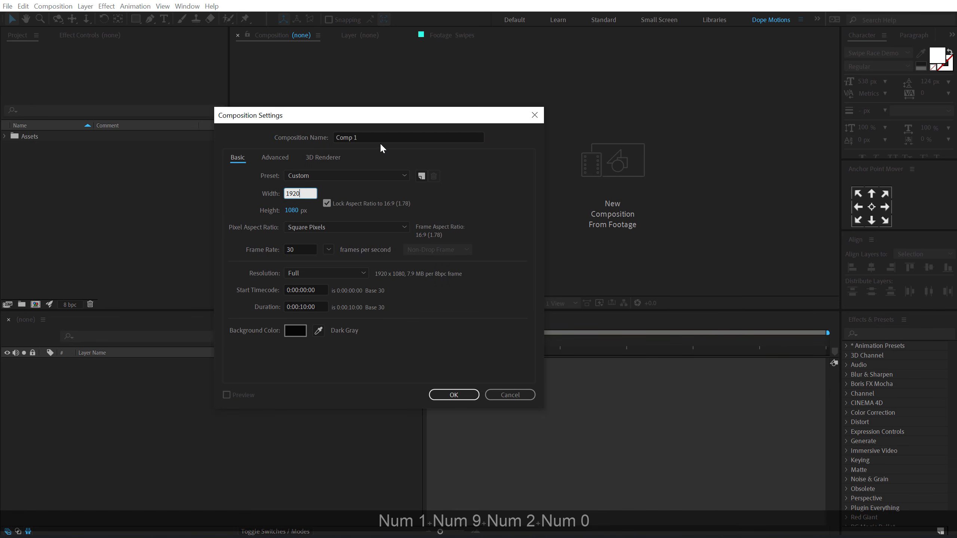
left_click(337, 137)
type("Render")
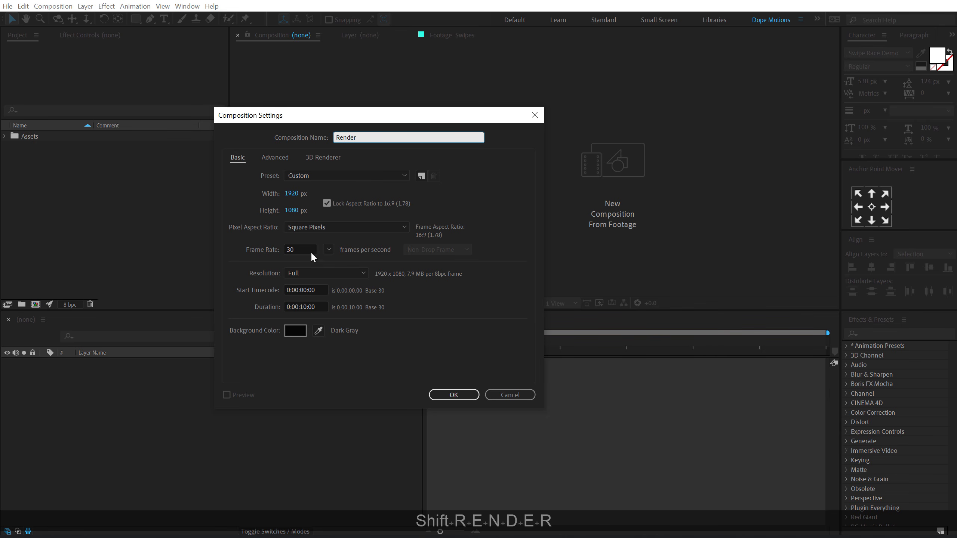
left_click(440, 396)
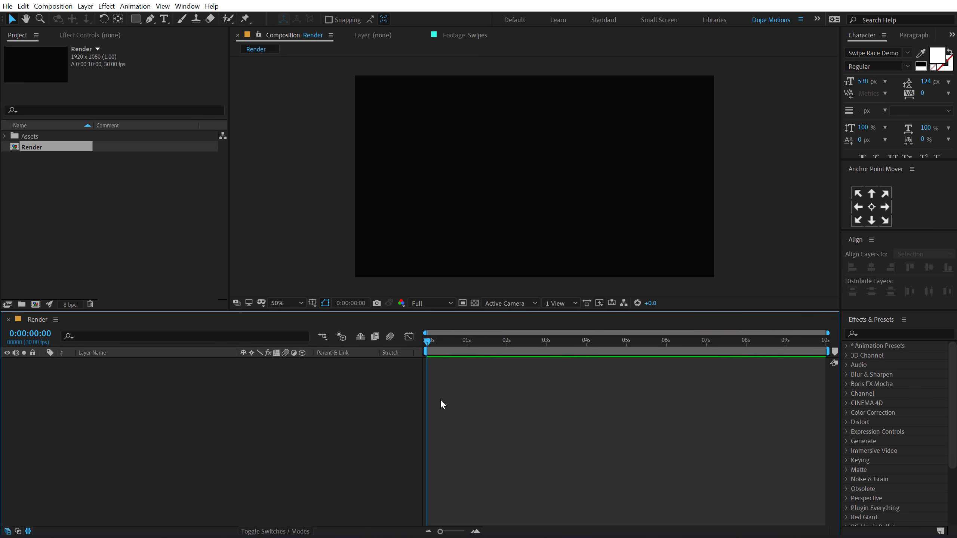
Create another 1920 x 1080 composition named Logo here.
left_click(122, 285)
left_click(35, 304)
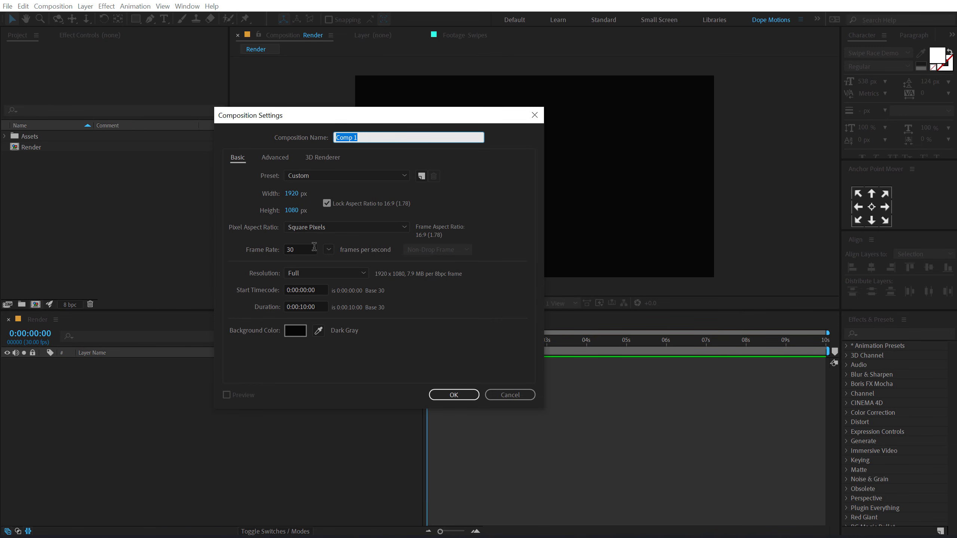
type("Logo ")
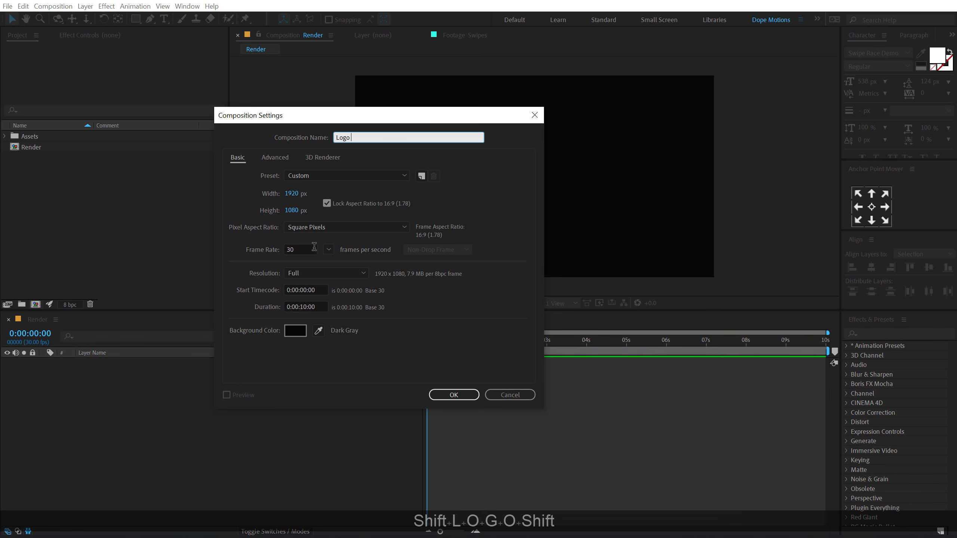
type("Here")
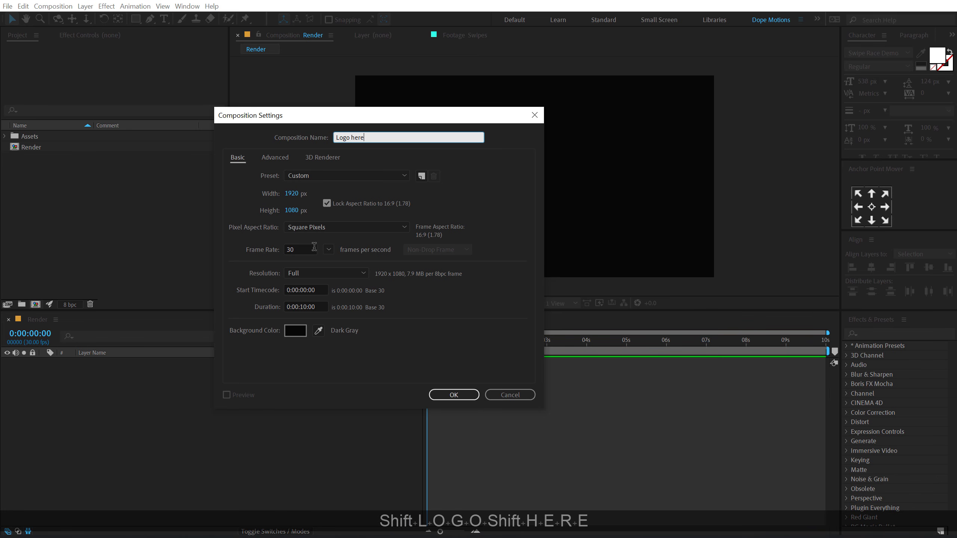
left_click(470, 398)
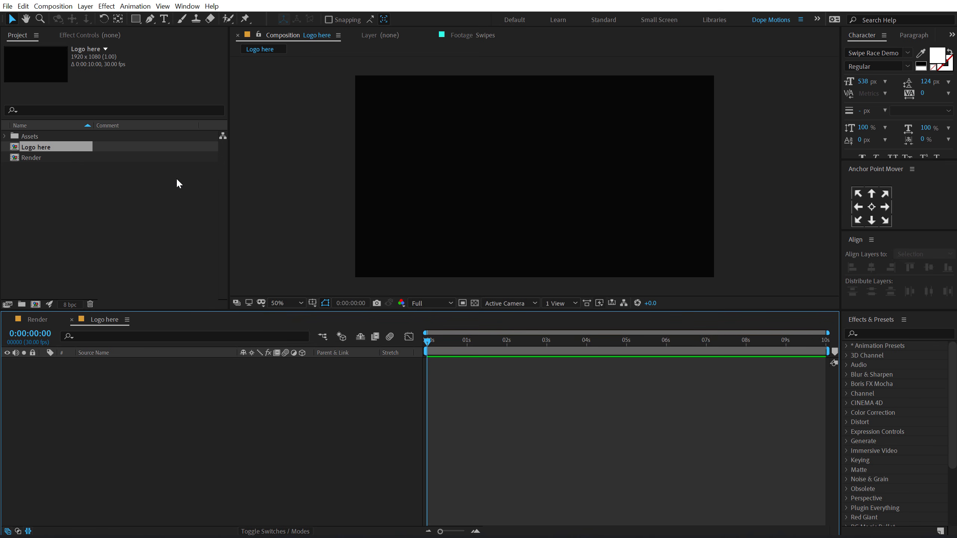
Add the Shield Logo from the Assets folder to the Logo here composition and scale it to 22%.
left_click(6, 136)
left_click_drag(42, 155, 100, 379)
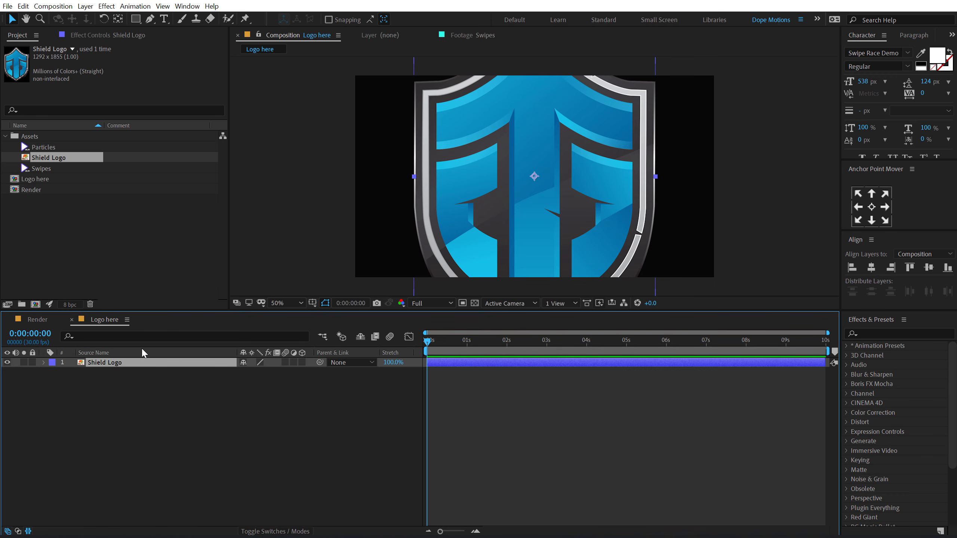
key("s")
left_click_drag(279, 372, 242, 412)
left_click(242, 419)
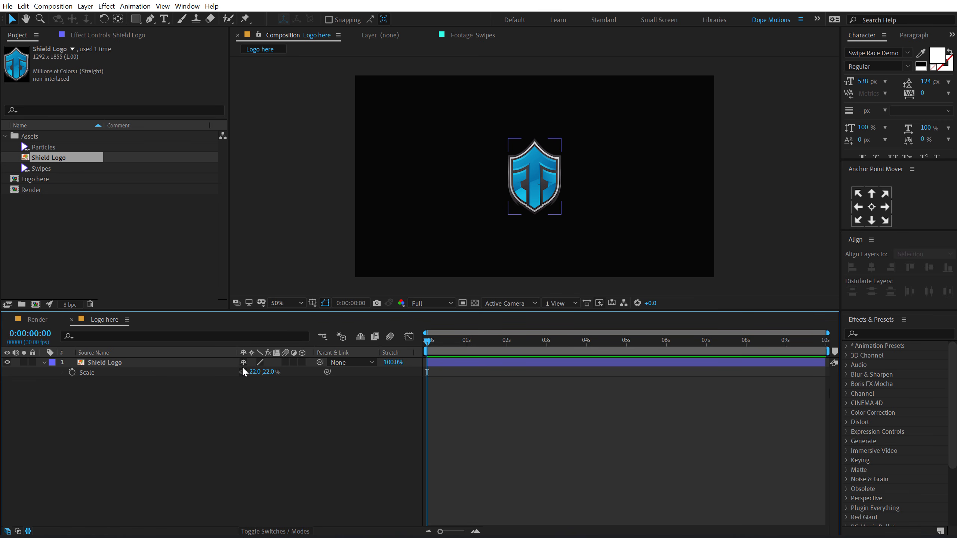
left_click(180, 245)
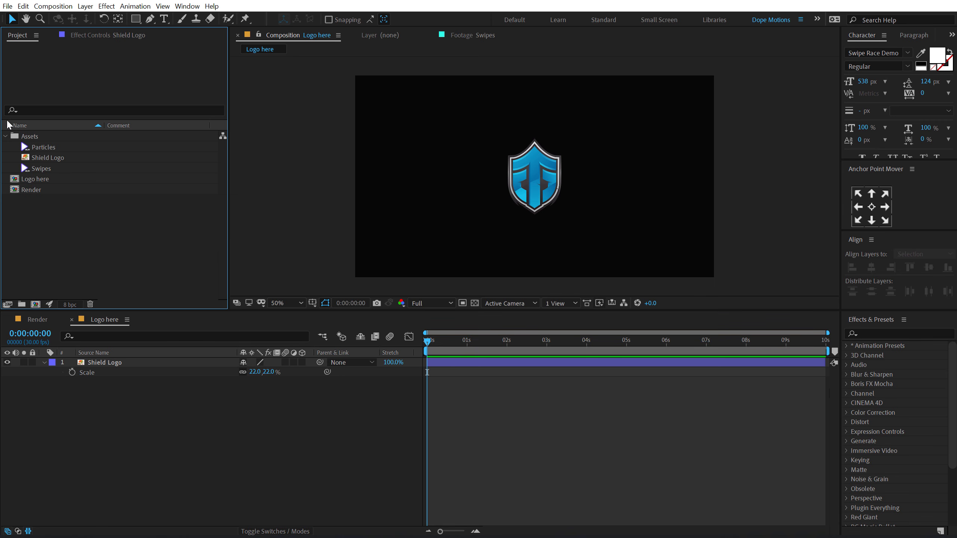
left_click(5, 137)
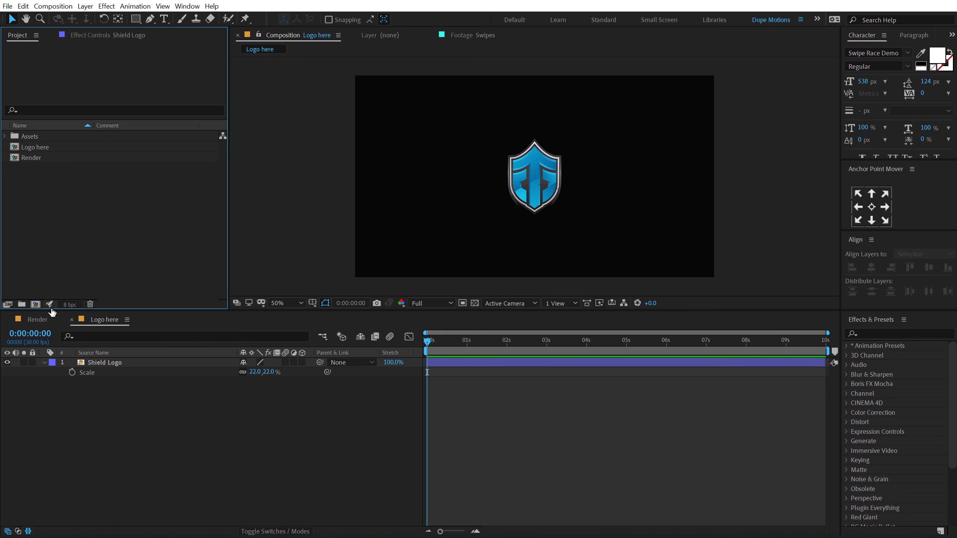
Create a 1920 x 1080 composition named Animation+Ref and place the Logo here composition in it as a layer.
left_click(37, 320)
left_click(45, 229)
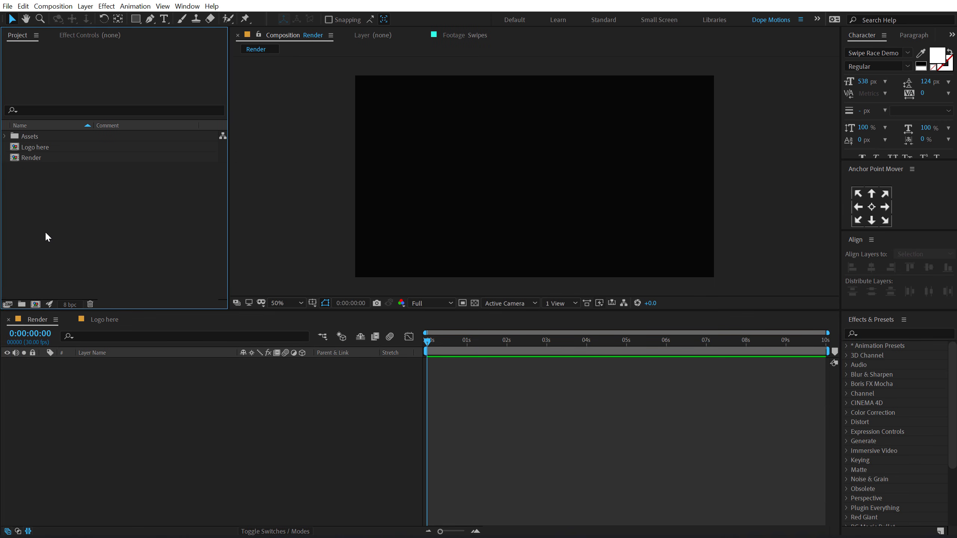
left_click(35, 304)
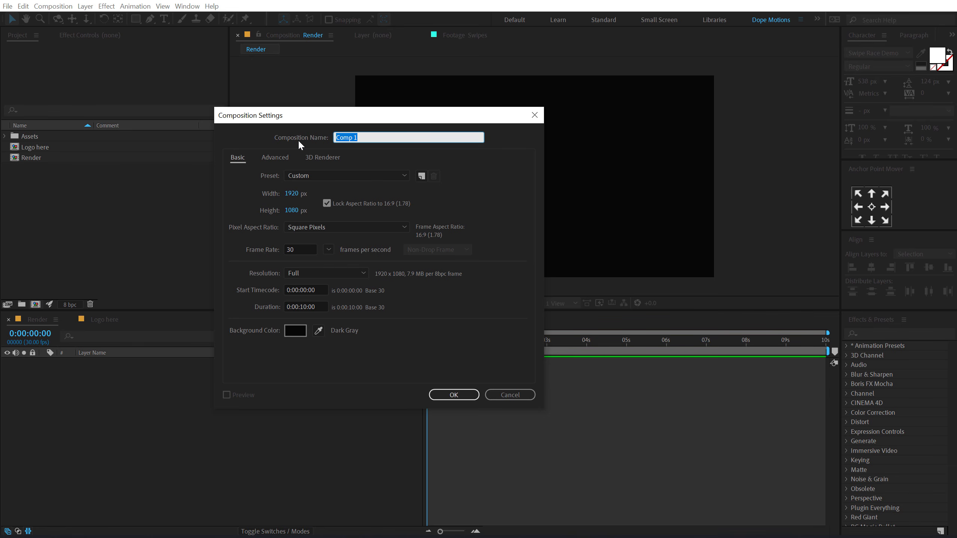
type("Animation=")
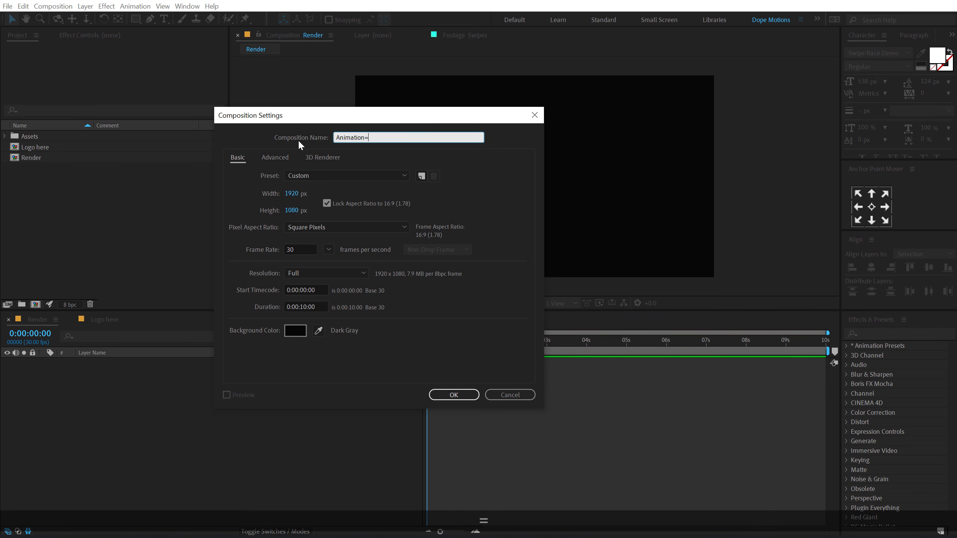
key("BackSpace")
type("+Ref")
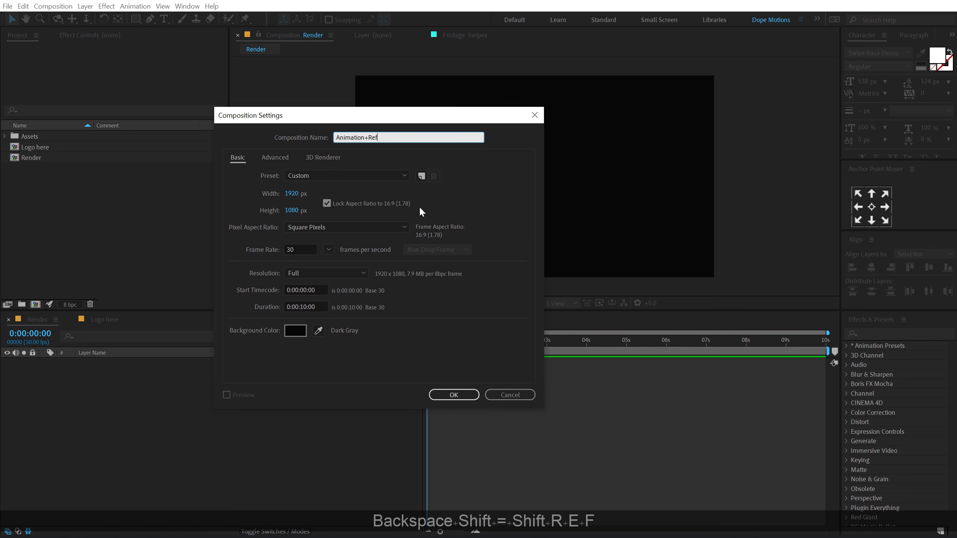
left_click(453, 396)
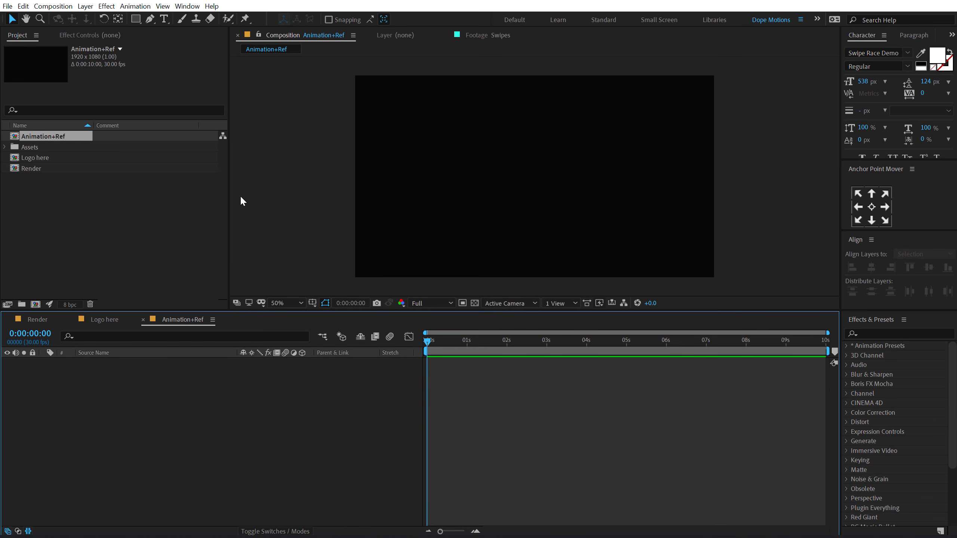
left_click(38, 221)
left_click_drag(34, 158, 175, 410)
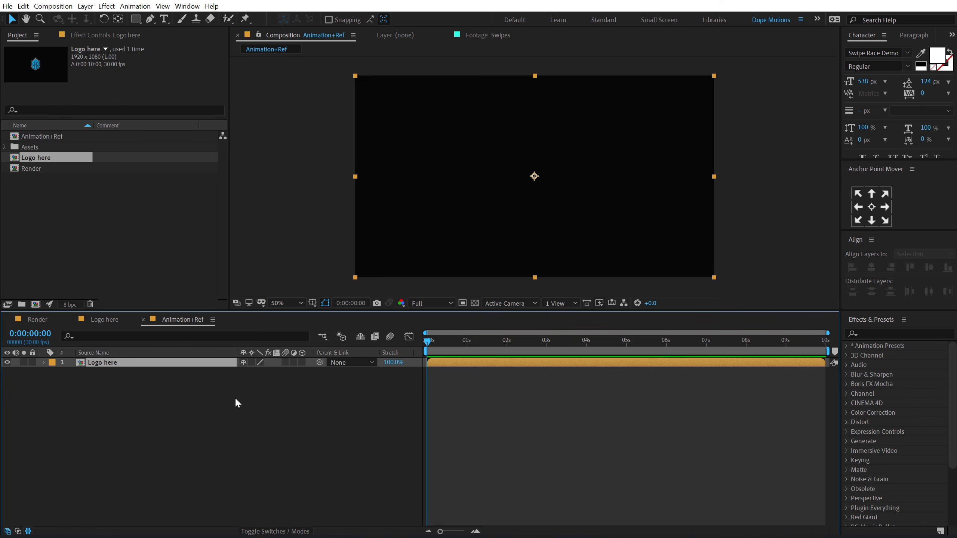
Add a null object to the Animation+Ref composition and rename it Controller.
right_click(134, 393)
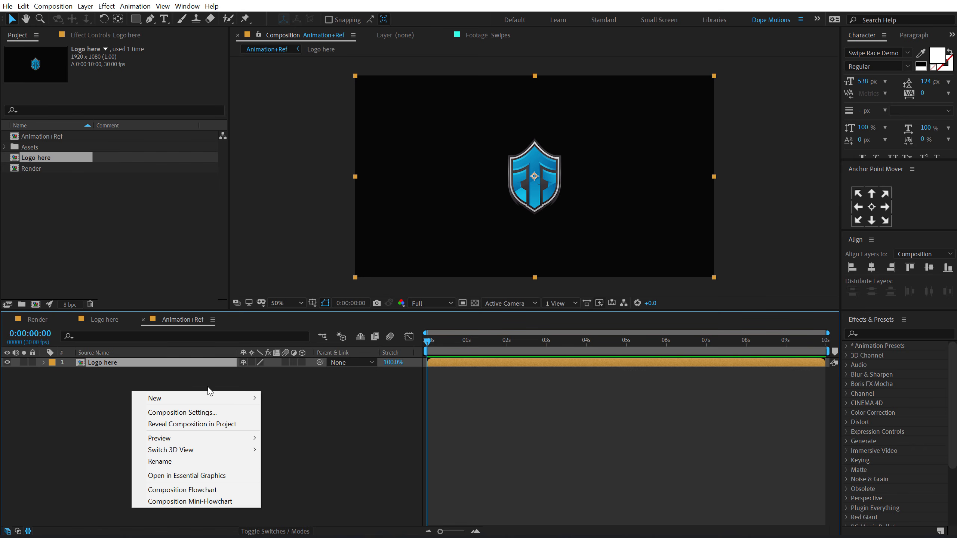
mouse_move(239, 397)
left_click(308, 459)
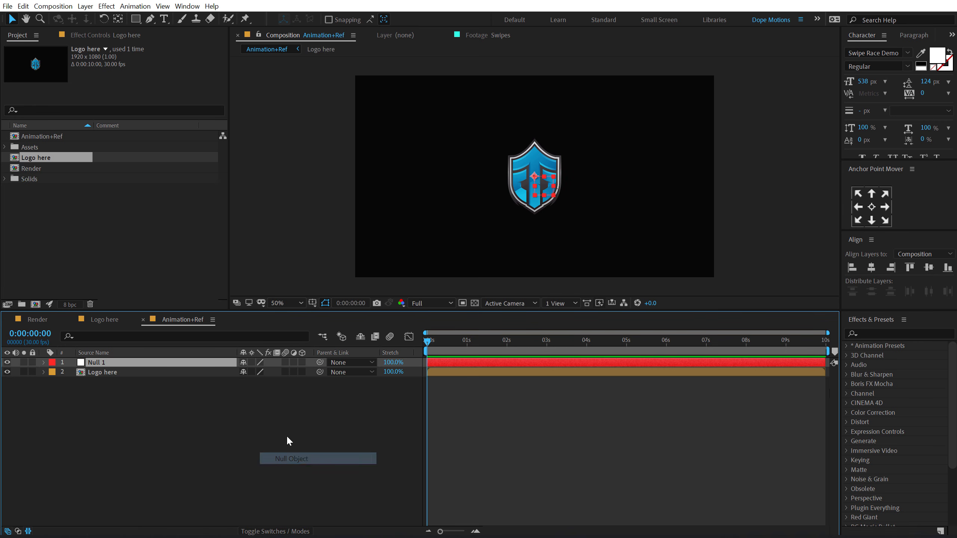
key("Return")
type("Controller")
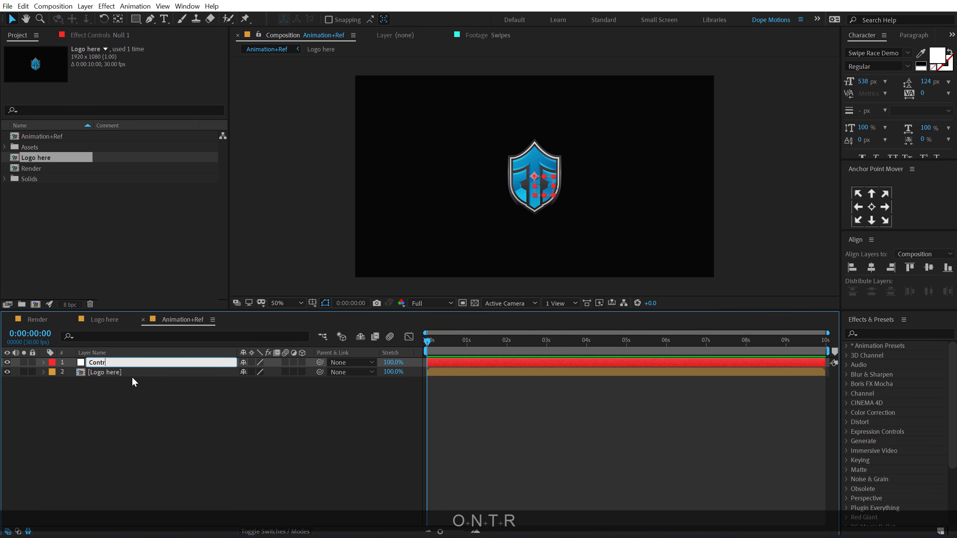
key("Return")
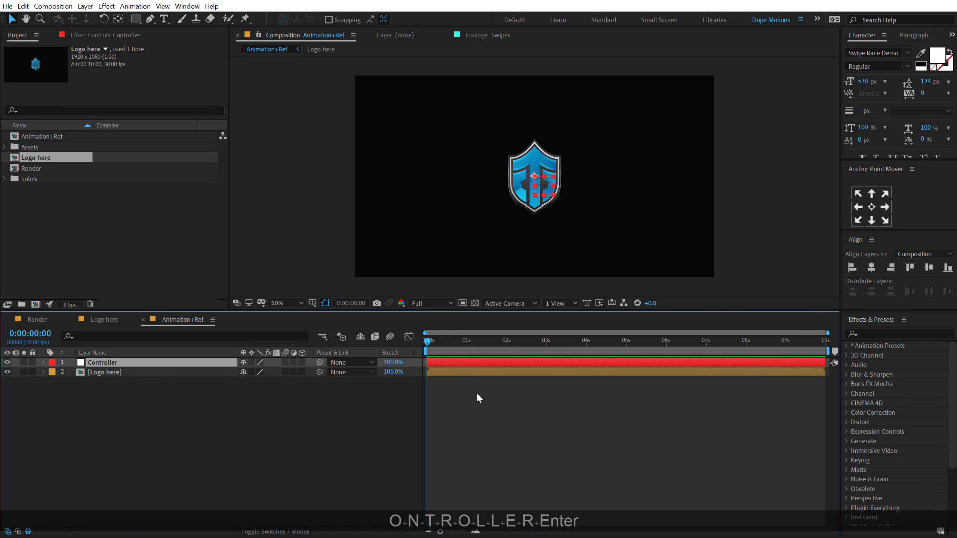
Center the Controller null's anchor point and align the null to the composition's horizontal and vertical center.
left_click(872, 207)
left_click(870, 267)
left_click(931, 267)
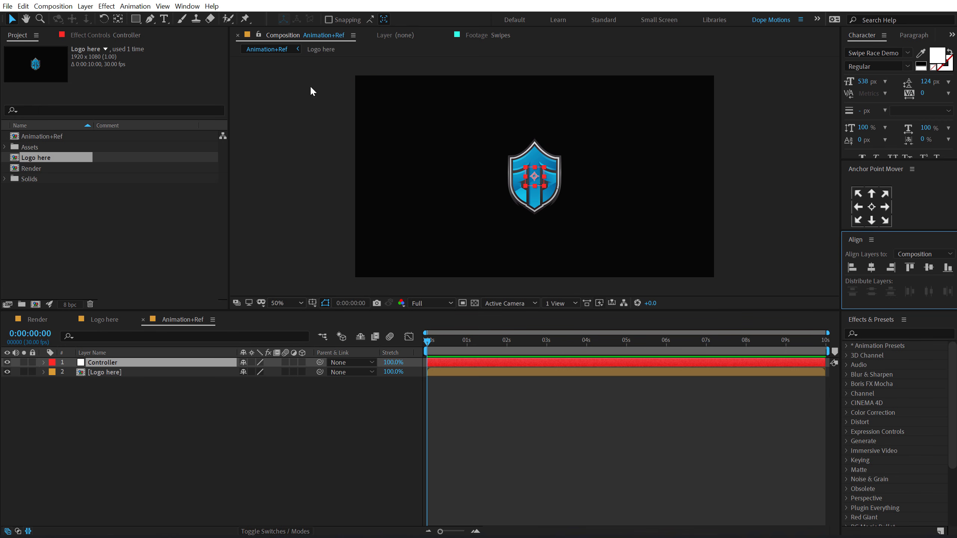
left_click(187, 6)
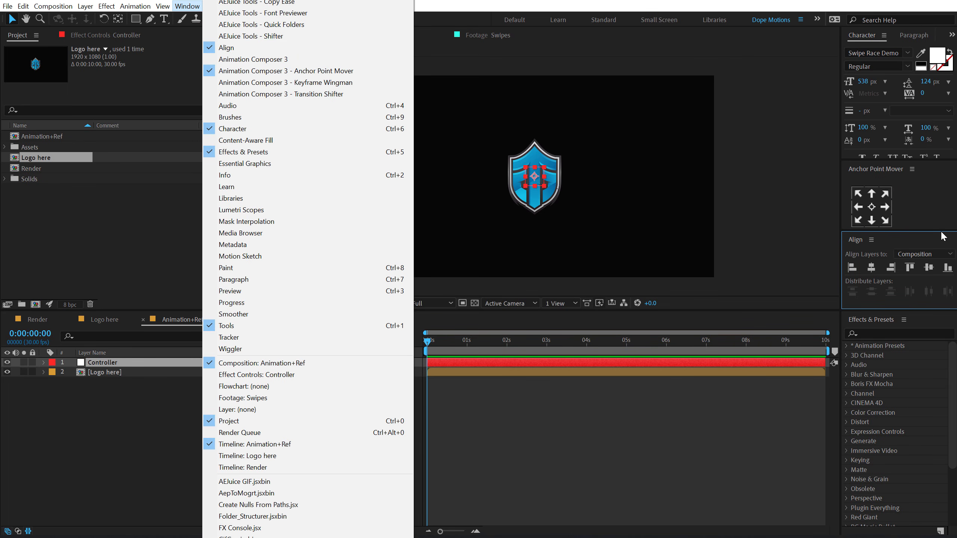
left_click(879, 171)
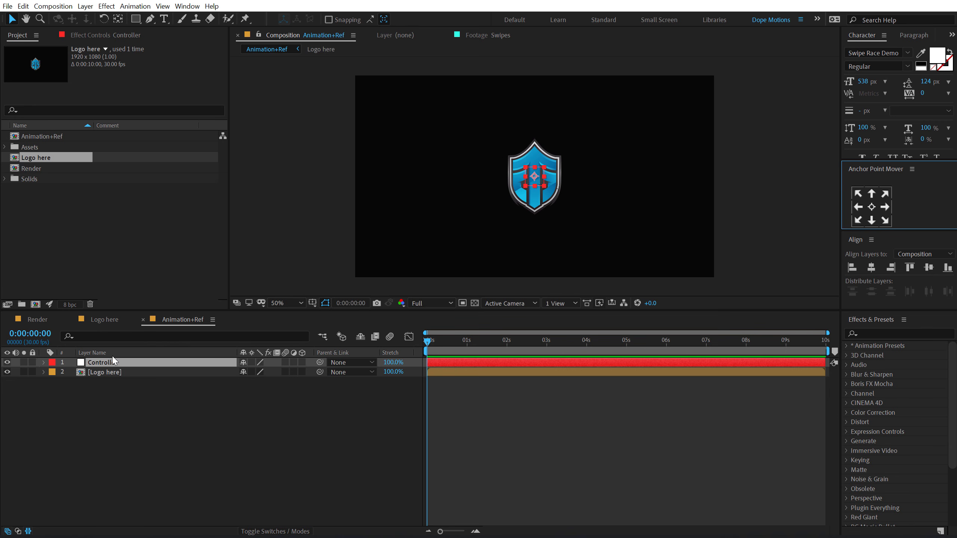
key("ctrl")
left_click(118, 19)
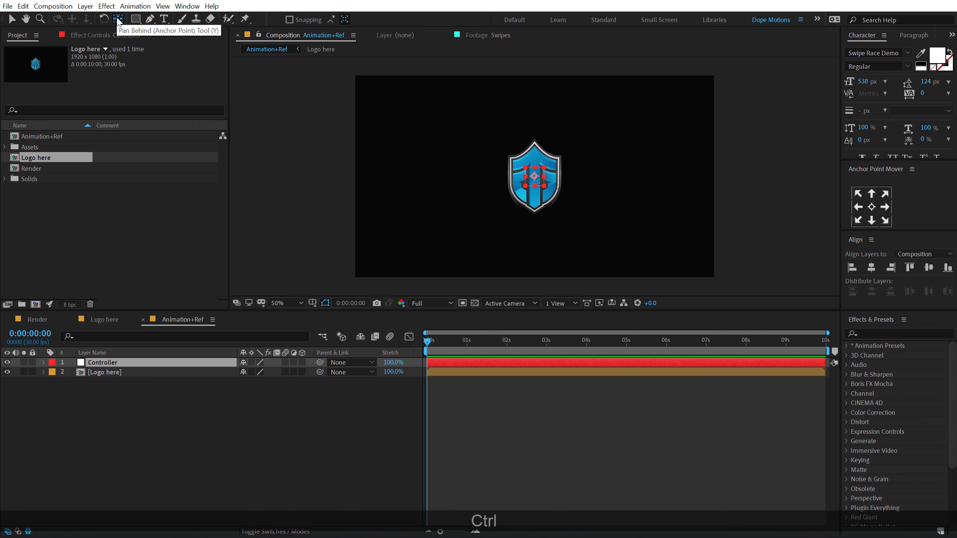
left_click(12, 19)
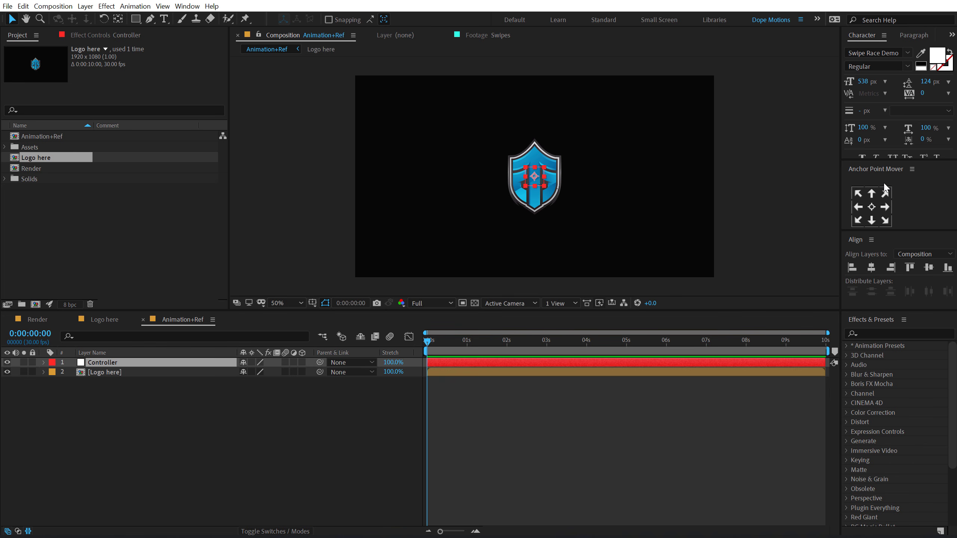
left_click(297, 424)
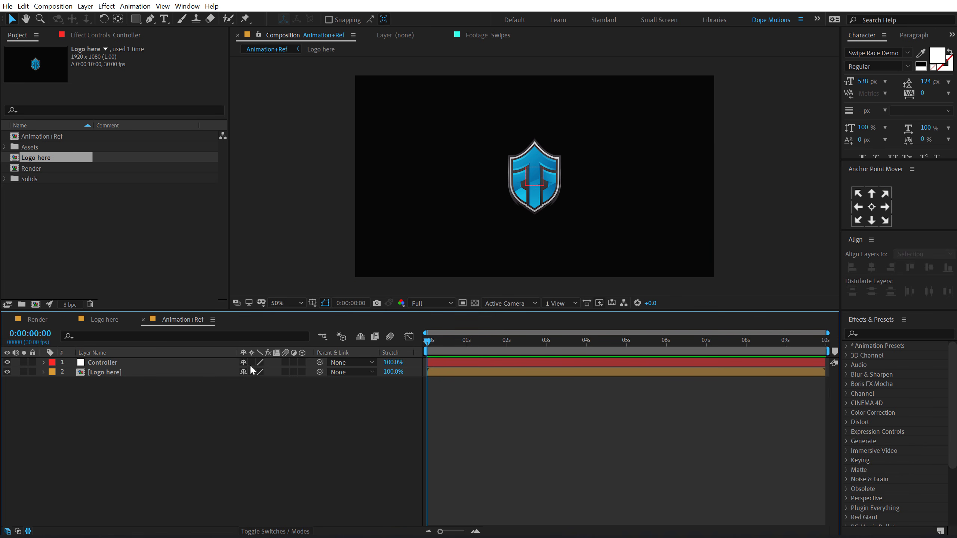
Enable collapse transformations on the Logo here layer and hide the Controller null.
left_click(251, 371)
left_click(106, 371)
left_click(7, 363)
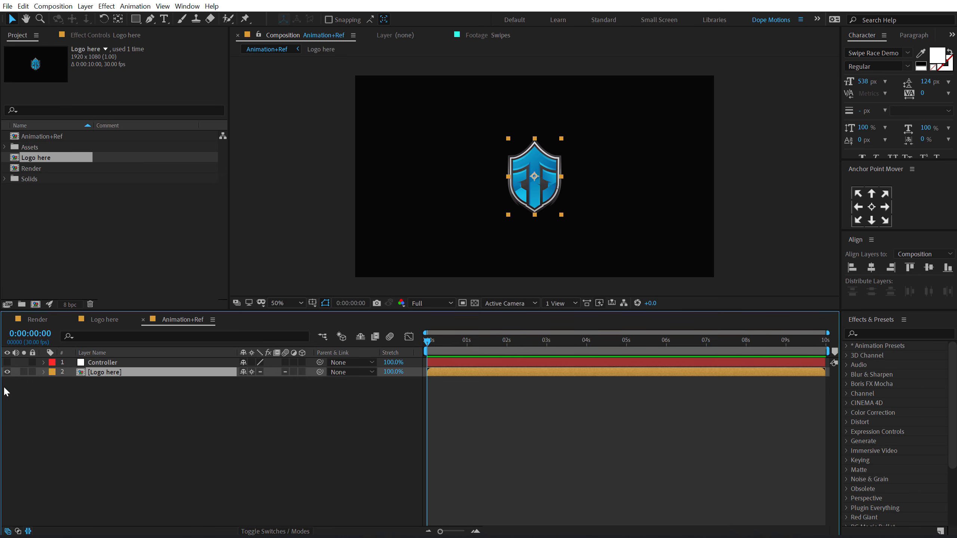
Parent the Logo here layer to the Controller null.
left_click_drag(320, 372, 122, 369)
right_click(418, 357)
mouse_move(469, 384)
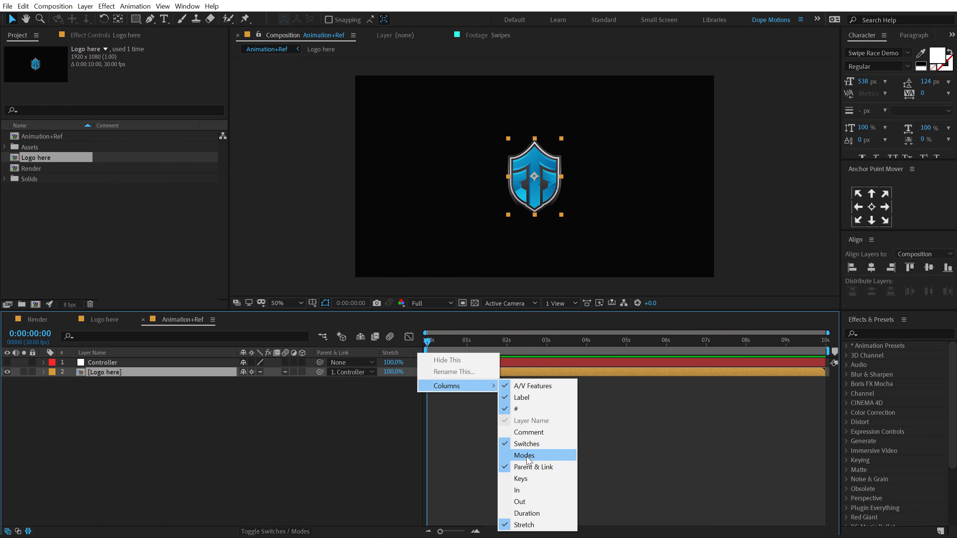
left_click(193, 445)
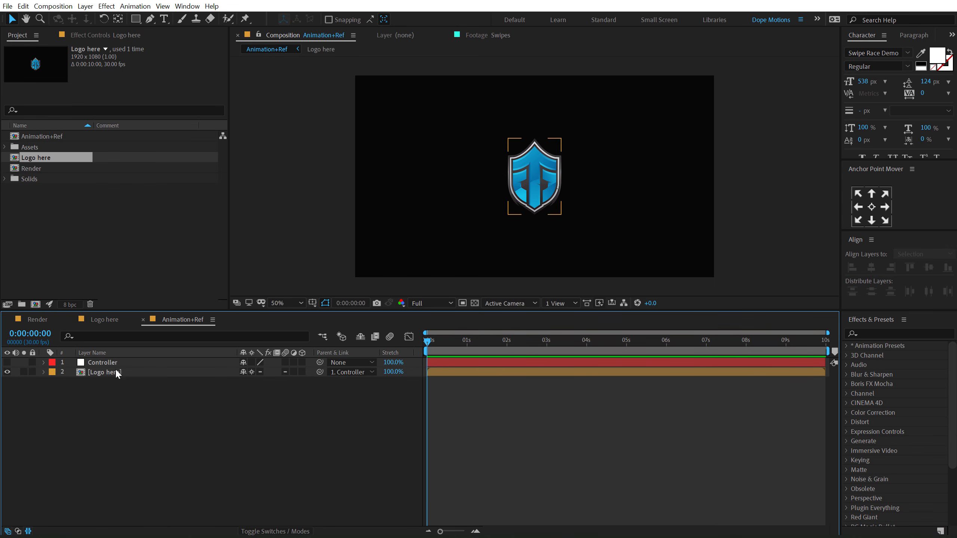
Set the Controller null's scale to 0% and keyframe it at the start of the timeline.
scroll(482, 395, "up", 3)
scroll(523, 530, "left", 3)
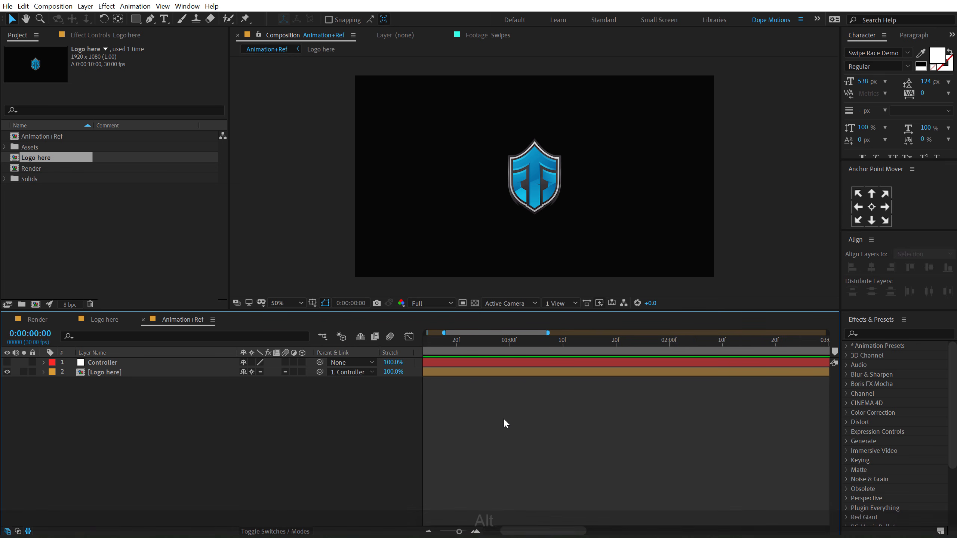
scroll(539, 531, "up", 2)
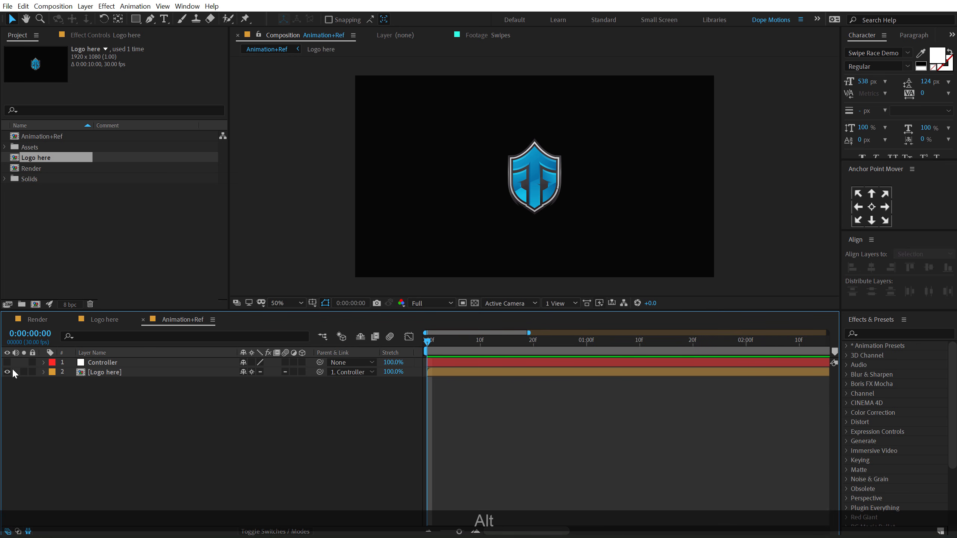
left_click(107, 364)
key("s")
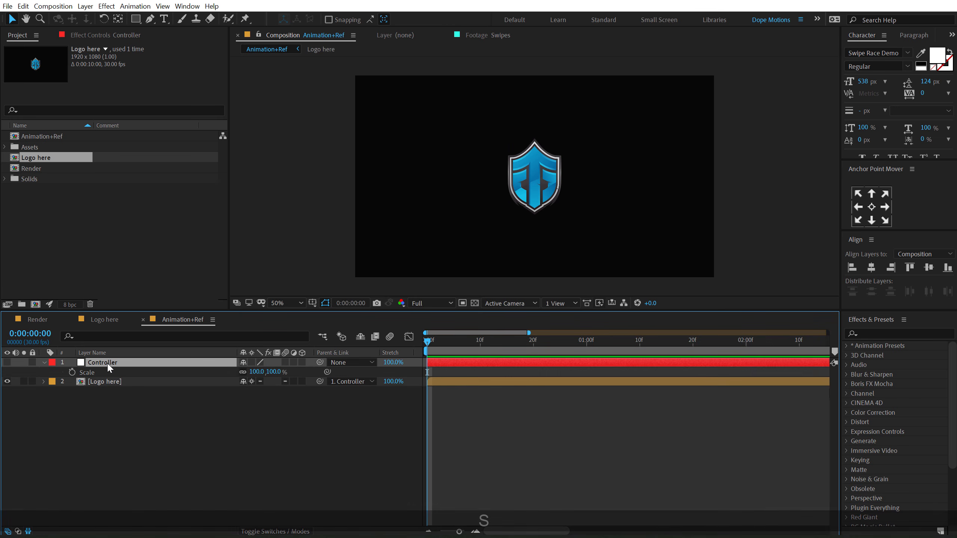
left_click(275, 372)
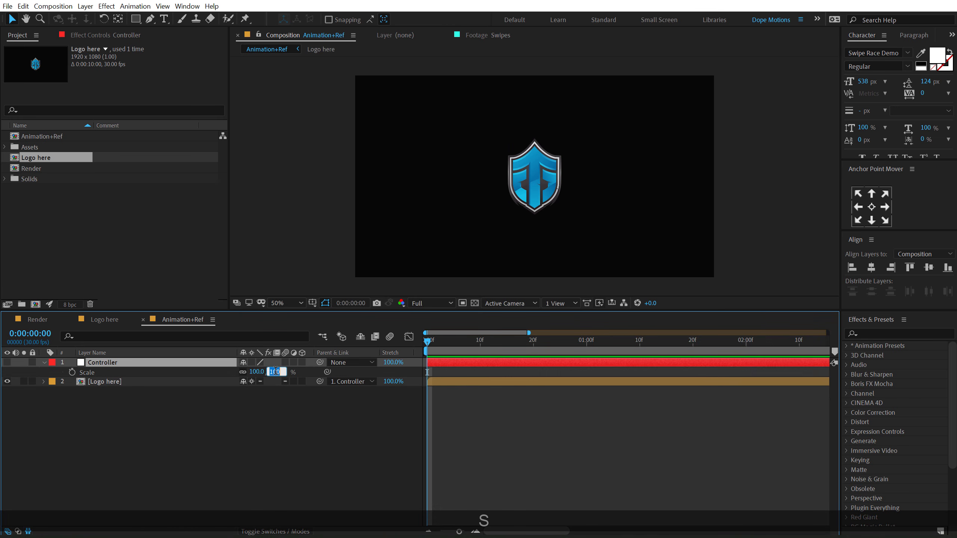
type("0")
key("Return")
key("ctrl+z")
left_click(72, 371)
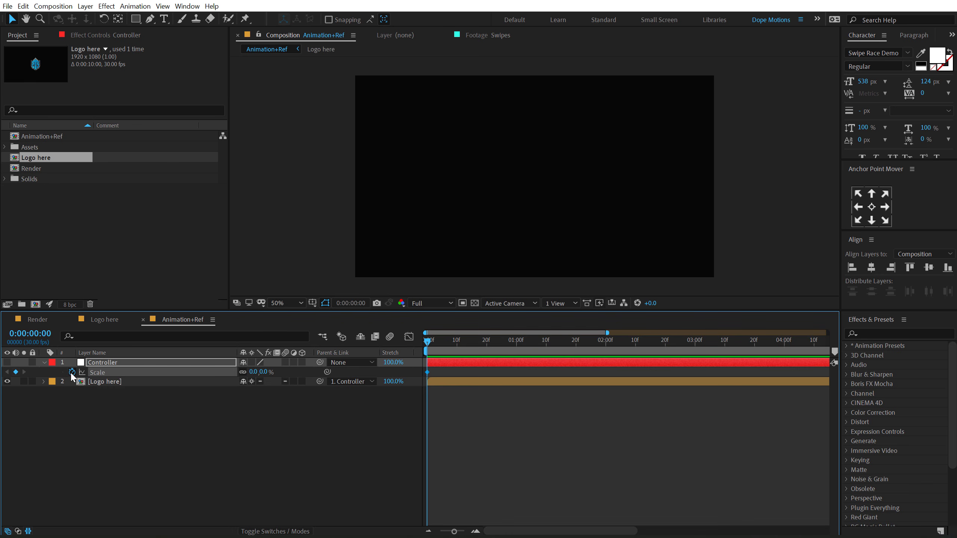
Add a scale keyframe of 200% to the Controller null at 0:00:01:10.
left_click(545, 347)
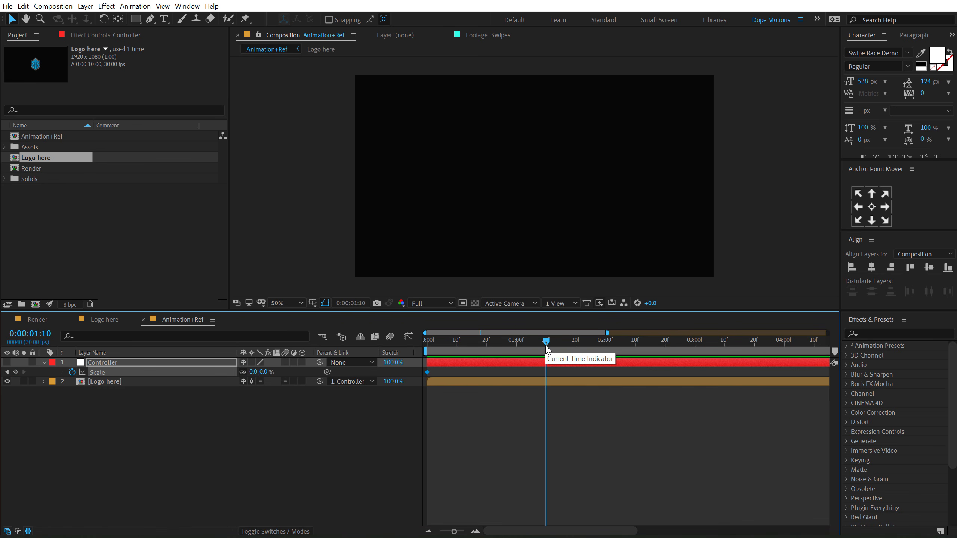
left_click(264, 372)
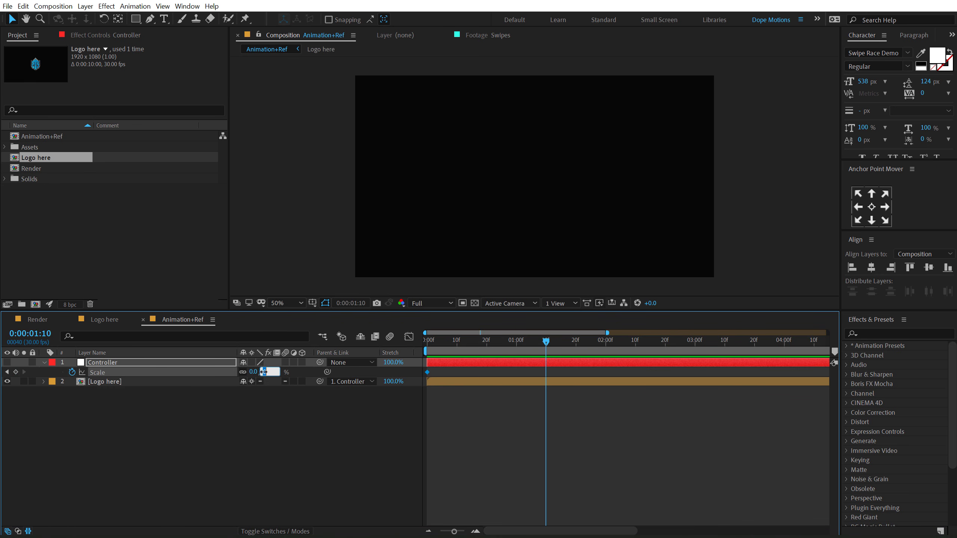
type("200")
key("Return")
Keyframe the Controller null's scale at 100% at 0:00:02:10 and preview the scale animation.
left_click(635, 341)
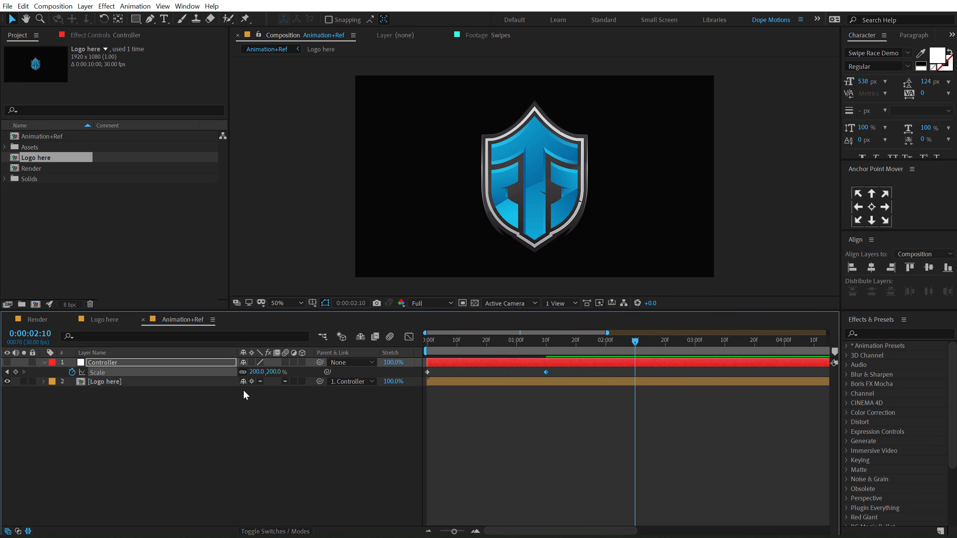
left_click(274, 371)
type("100")
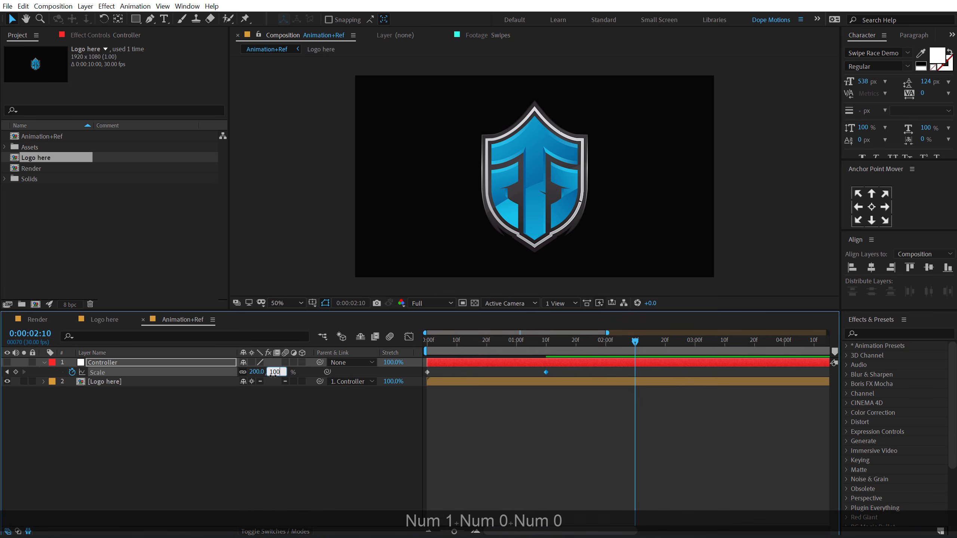
key("Return")
left_click_drag(437, 347, 677, 361)
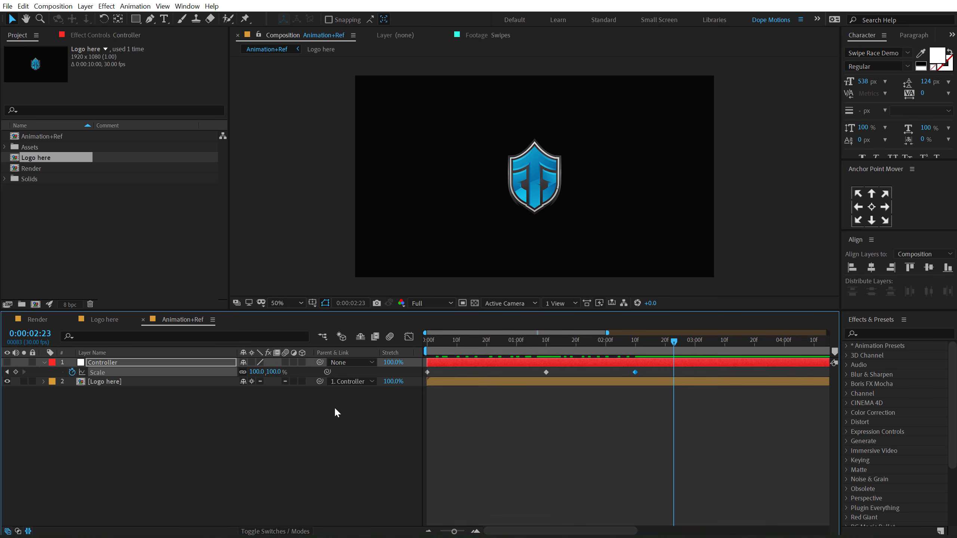
left_click(92, 467)
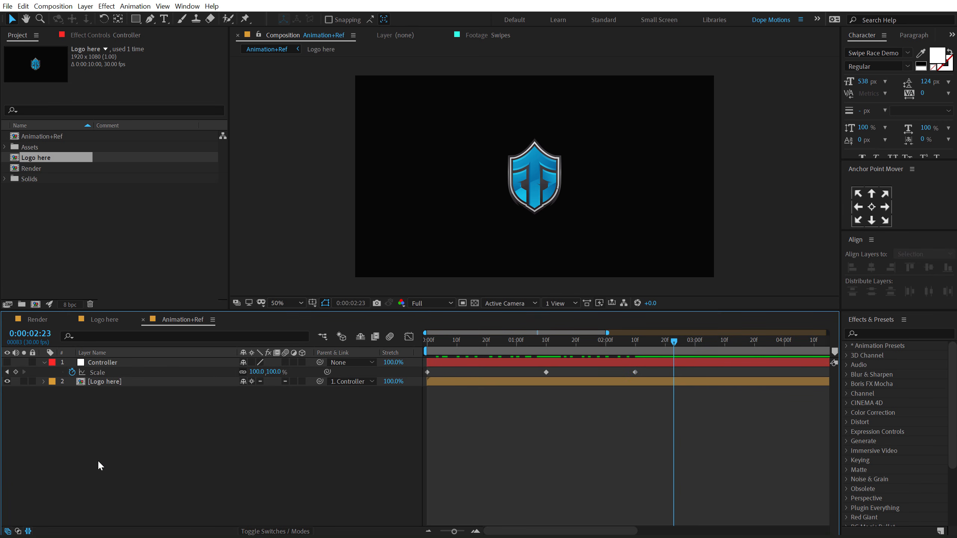
At 0:00:01:10, enlarge the preview area and set the Rectangle tool's fill to white (ffffff).
left_click(545, 346)
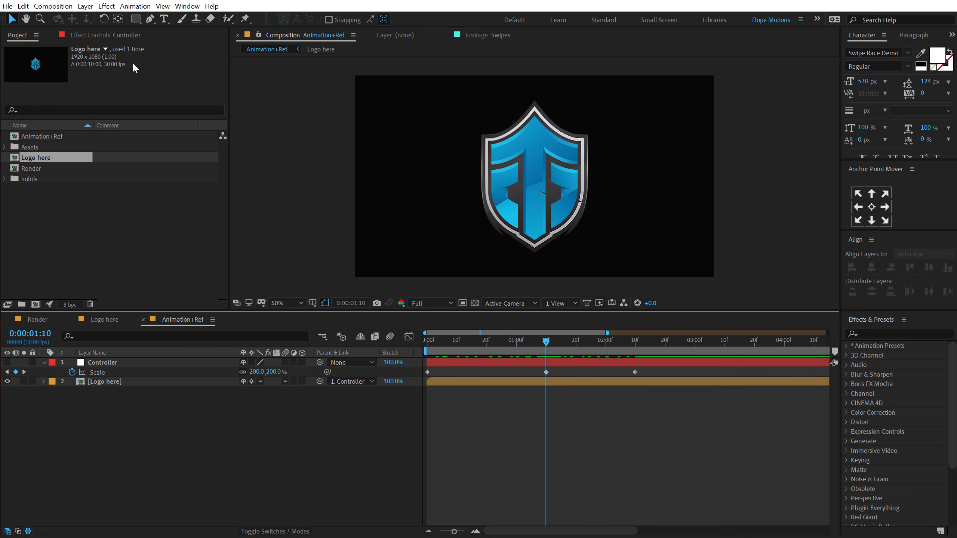
left_click_drag(200, 309, 199, 359)
left_click(136, 18)
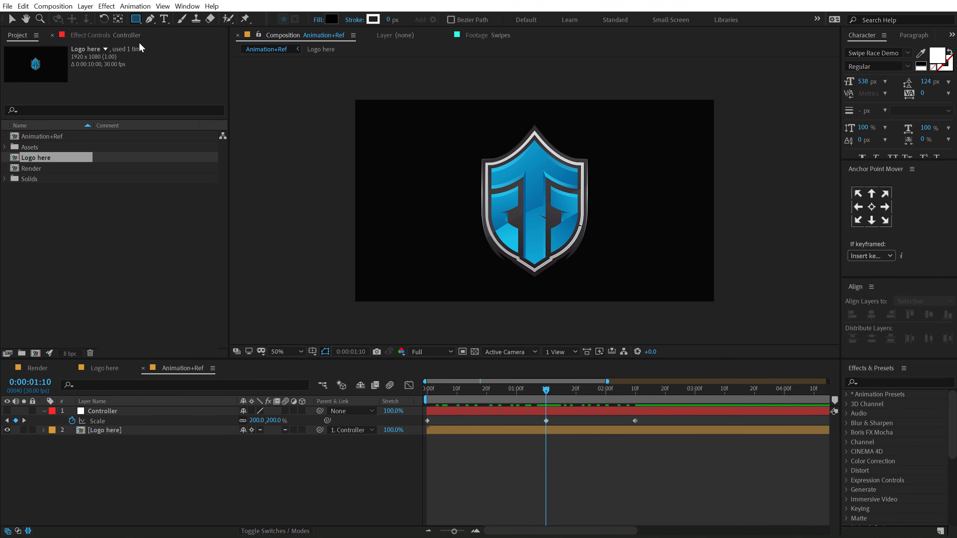
left_click(318, 19)
left_click(451, 181)
left_click(331, 18)
type("ffffff")
left_click(304, 215)
Draw three full-height vertical bars over the logo in one shape layer, a wide one between two narrow ones, the left about 22 by 1440 px.
left_click_drag(499, 91, 521, 199)
key("ctrl+z")
mouse_move(488, 65)
left_mouse_down()
mouse_move(515, 192)
mouse_move(529, 332)
mouse_move(516, 332)
left_mouse_up()
left_click_drag(521, 65, 530, 334)
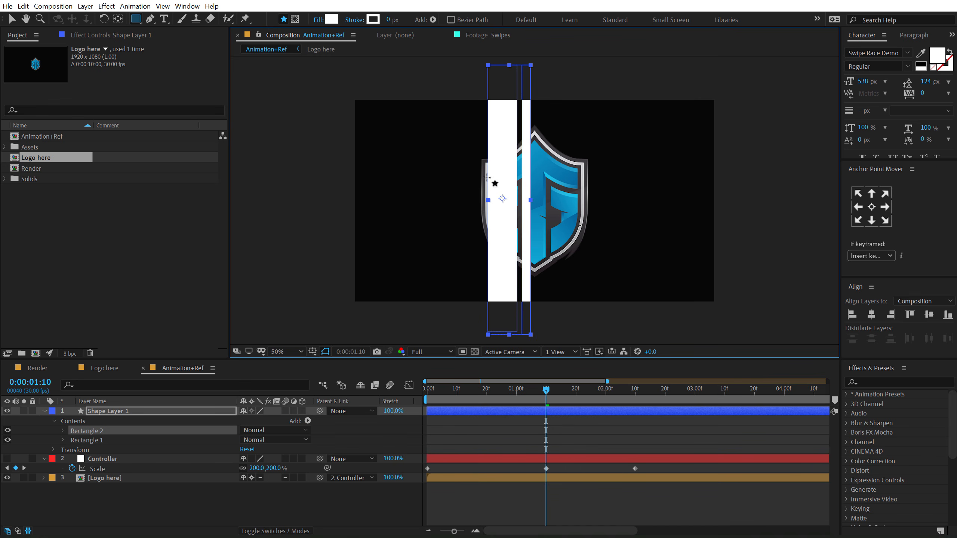
mouse_move(482, 64)
left_mouse_down()
mouse_move(452, 279)
mouse_move(465, 337)
mouse_move(478, 333)
left_mouse_up()
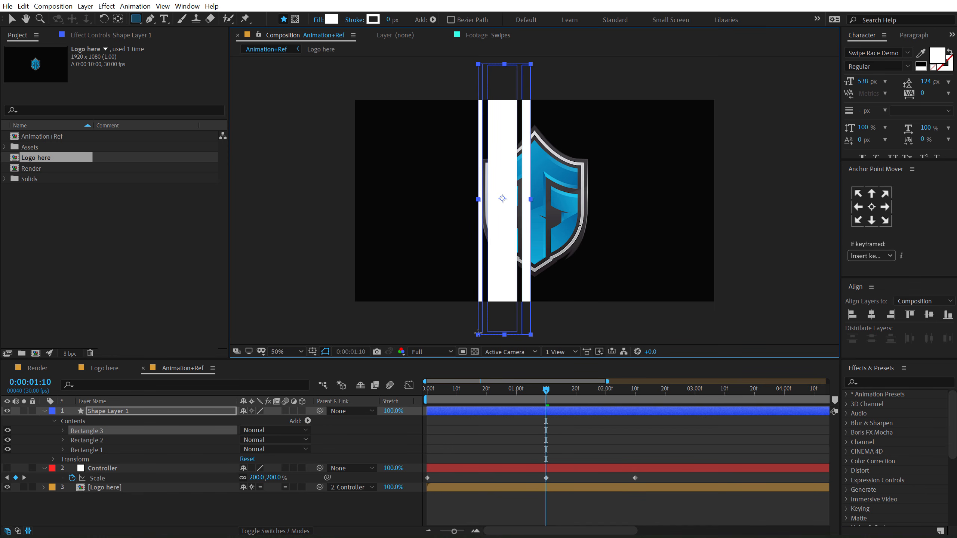
Move Rectangle 3 closer to the wide bar by setting its X position to -275.
left_click(62, 431)
left_click(73, 440)
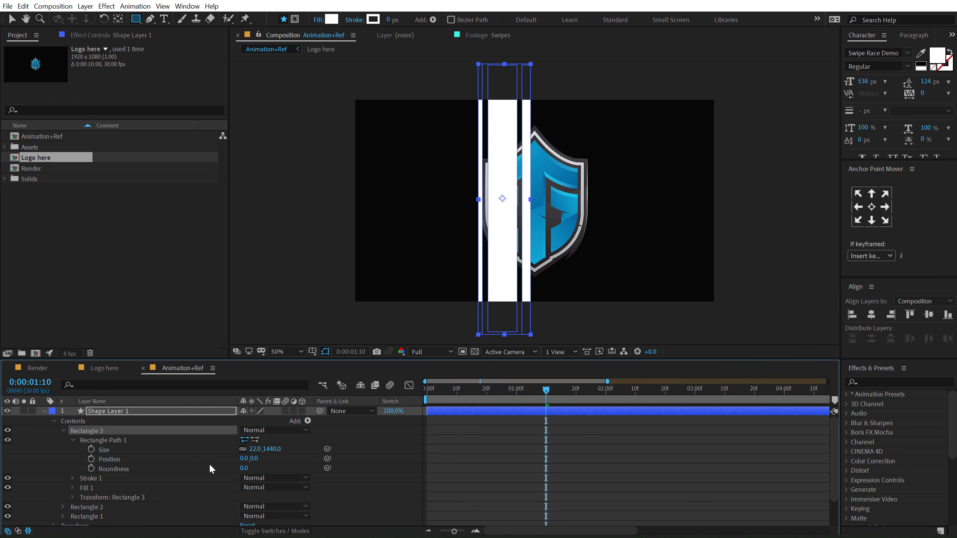
left_click(72, 497)
scroll(75, 497, "down", 2)
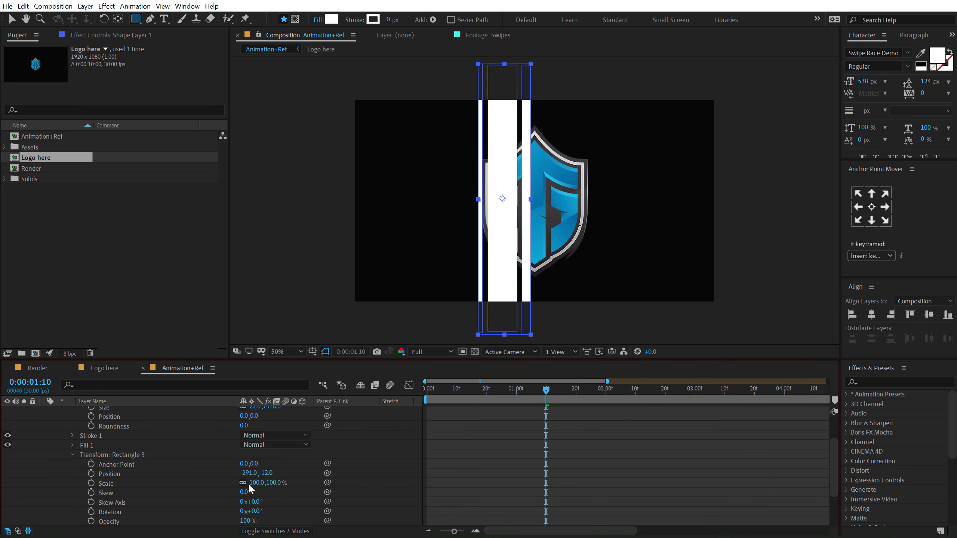
left_click_drag(249, 473, 257, 473)
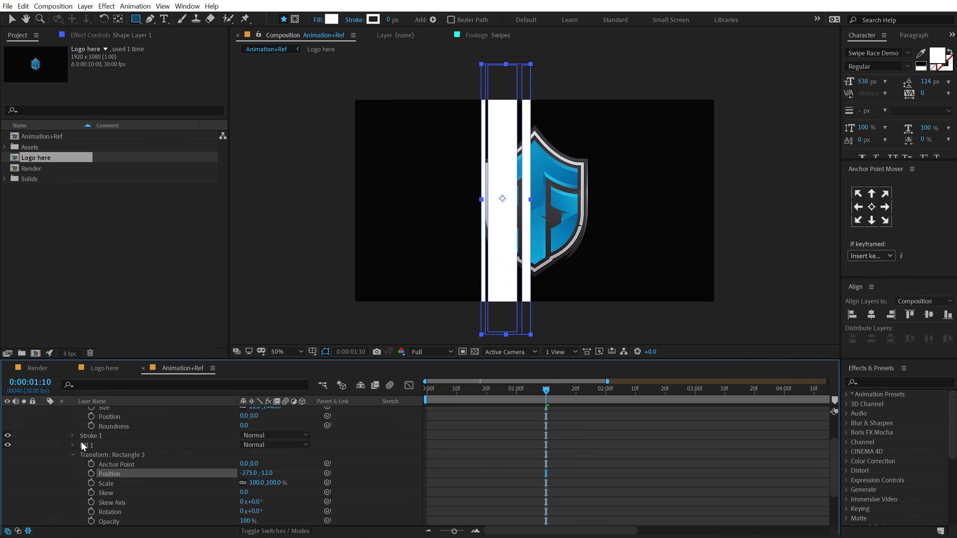
scroll(71, 440, "up", 2)
left_click(63, 431)
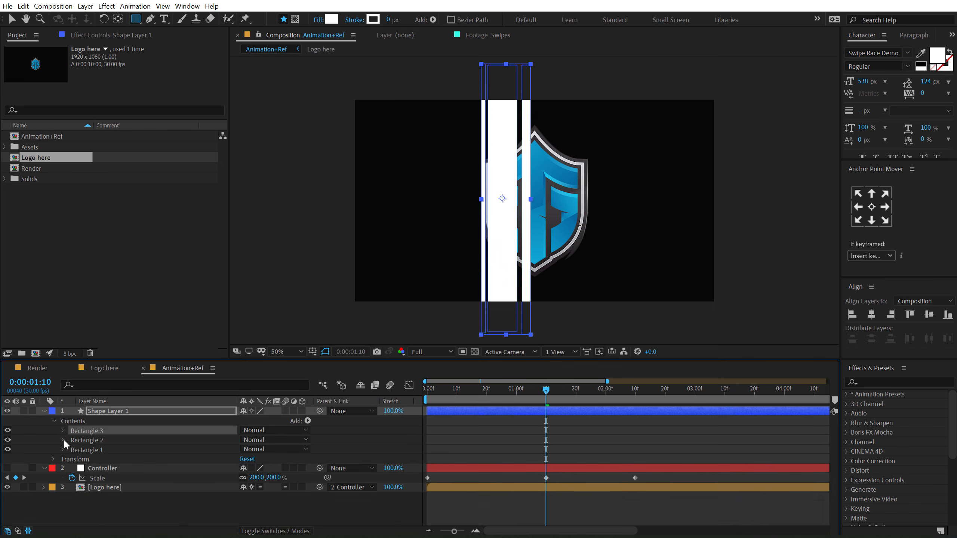
Move Rectangle 2 closer to the wide bar by setting its X position to -57.
left_click(64, 440)
left_click(73, 478)
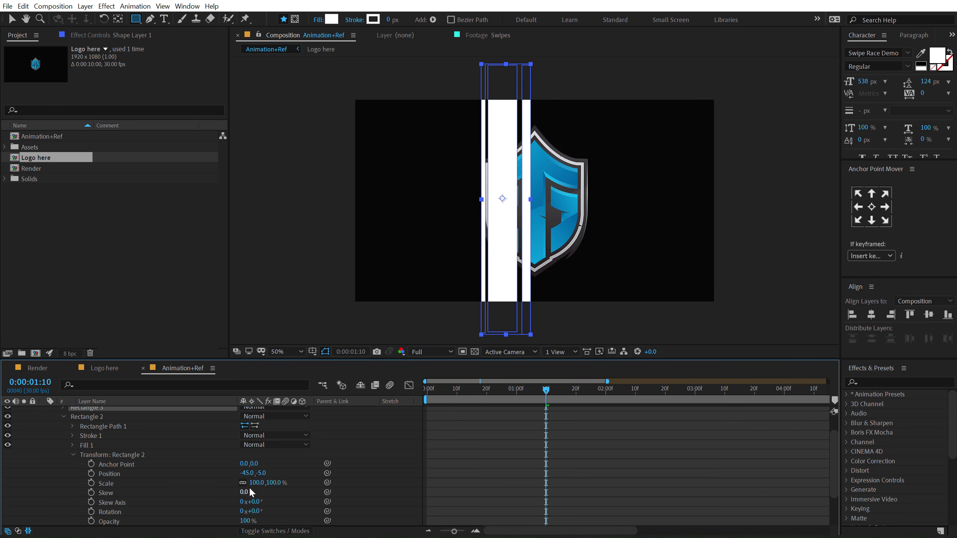
left_click_drag(251, 475, 246, 475)
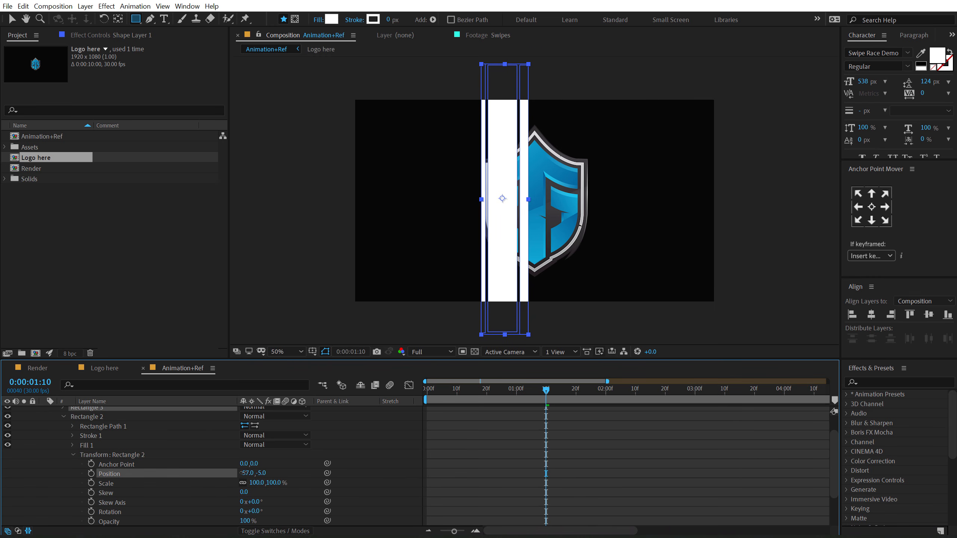
scroll(54, 414, "up", 2)
left_click(44, 411)
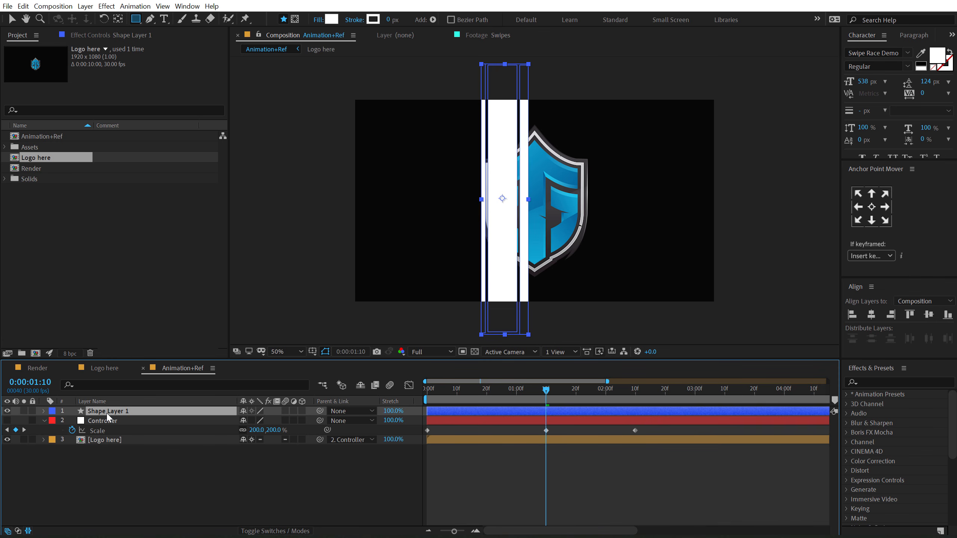
Rename the shape layer as Ref and collapse the Controller layer's properties.
key("Return")
type("Ref")
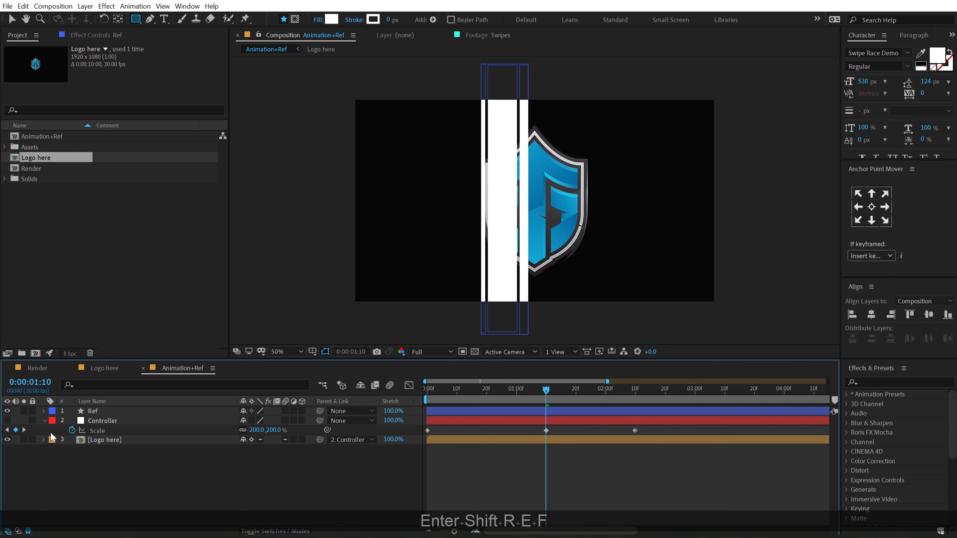
left_click(44, 420)
Apply the Set Matte effect to the Ref layer and take its matte from the Logo here layer.
left_click(110, 420)
key("ctrl+Up")
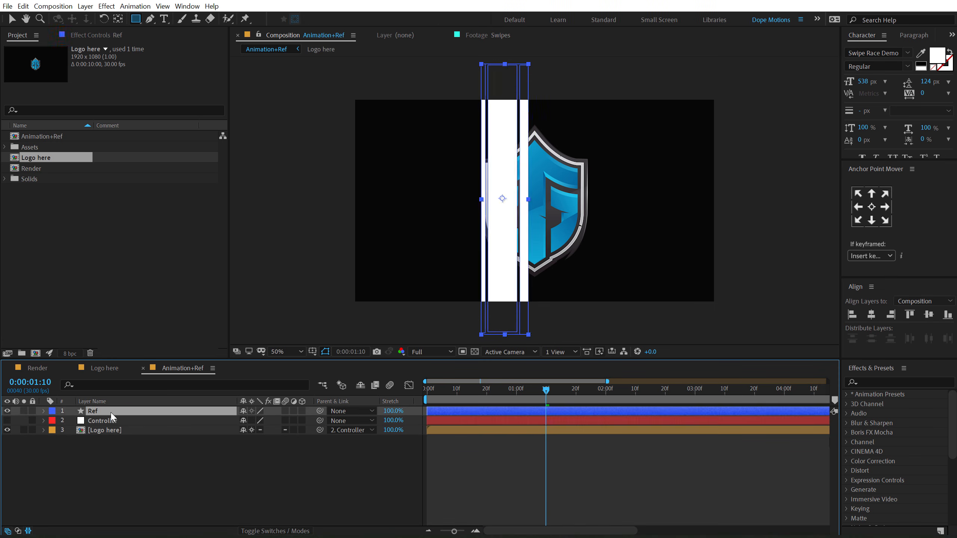
left_click(878, 380)
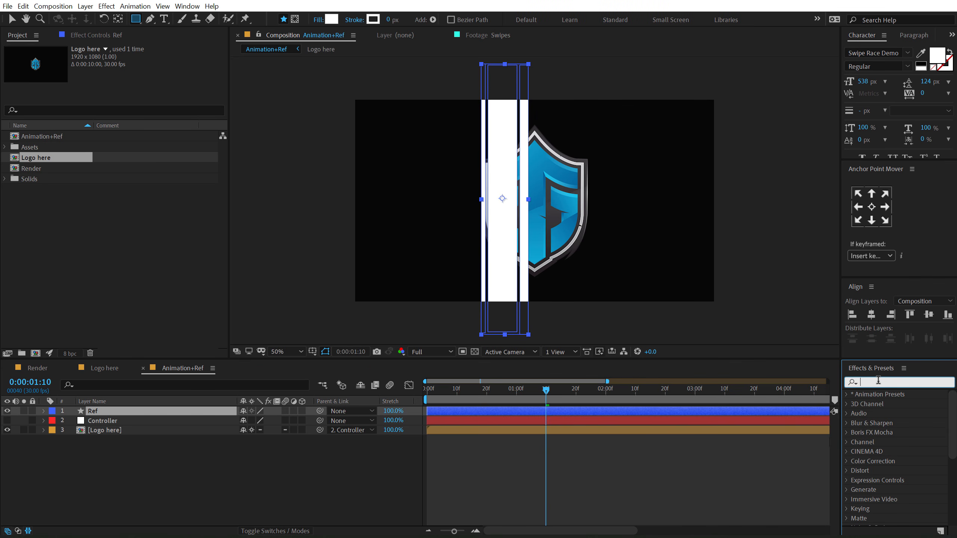
type("sert")
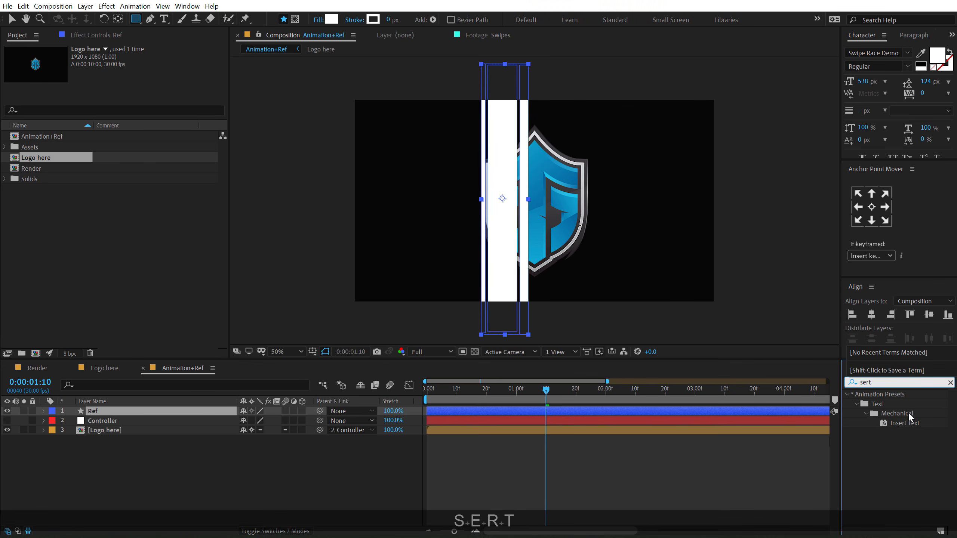
key("BackSpace")
key("BackSpace")
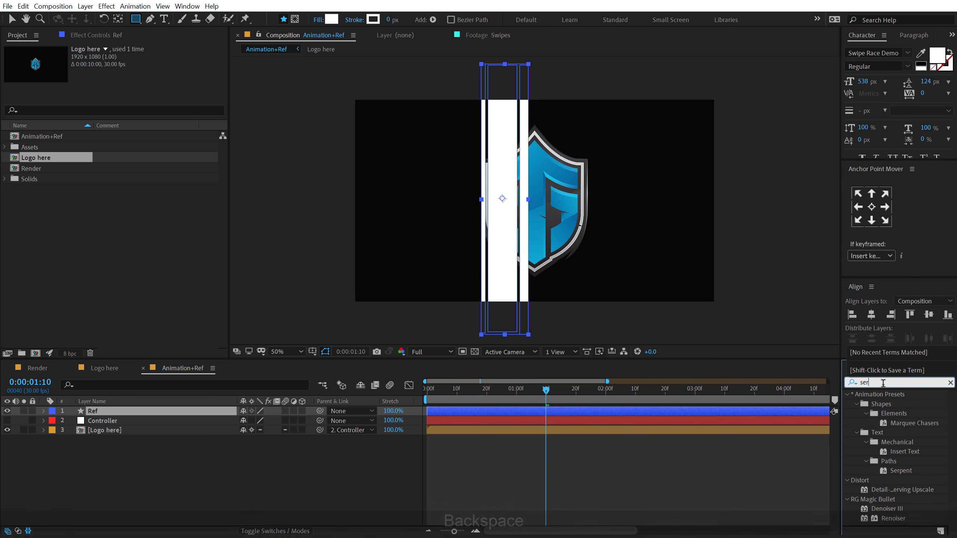
type("t")
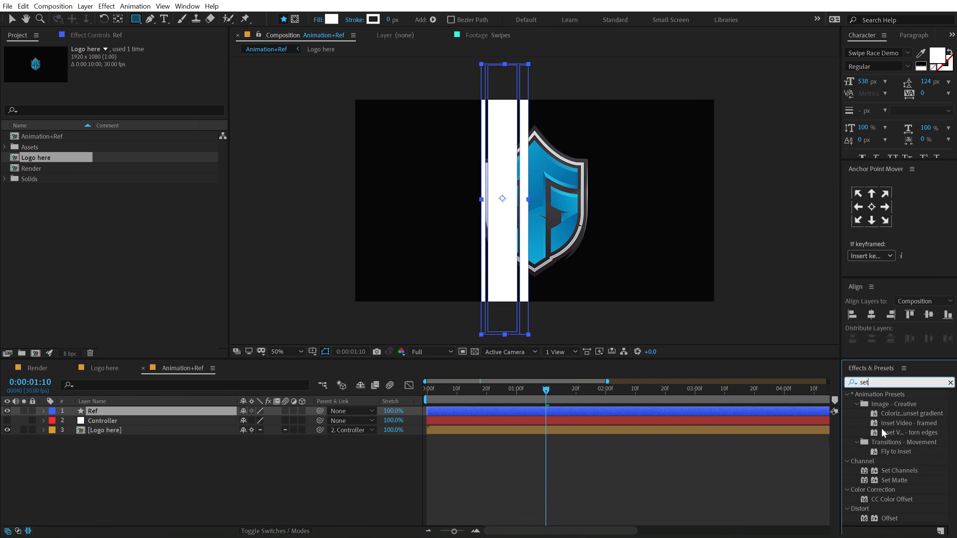
double_click(890, 481)
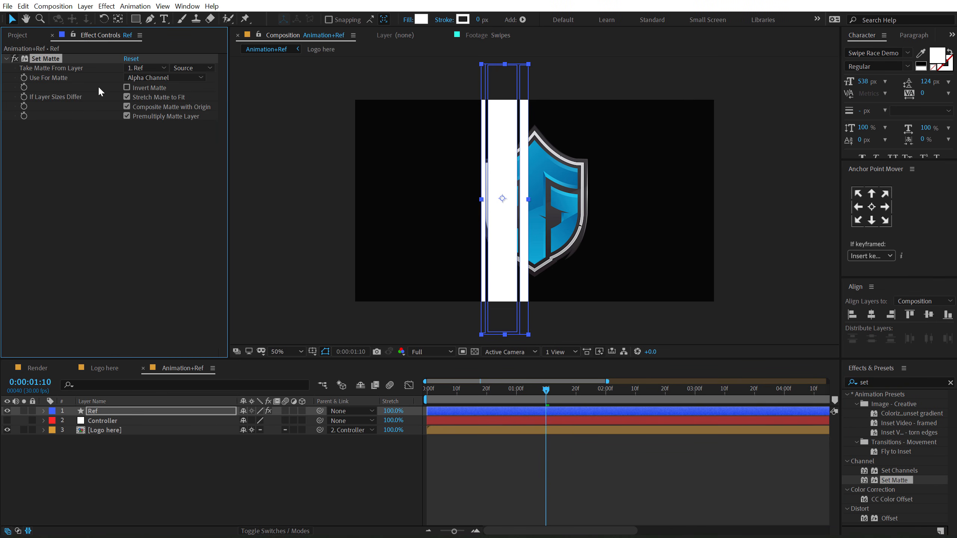
left_click(157, 68)
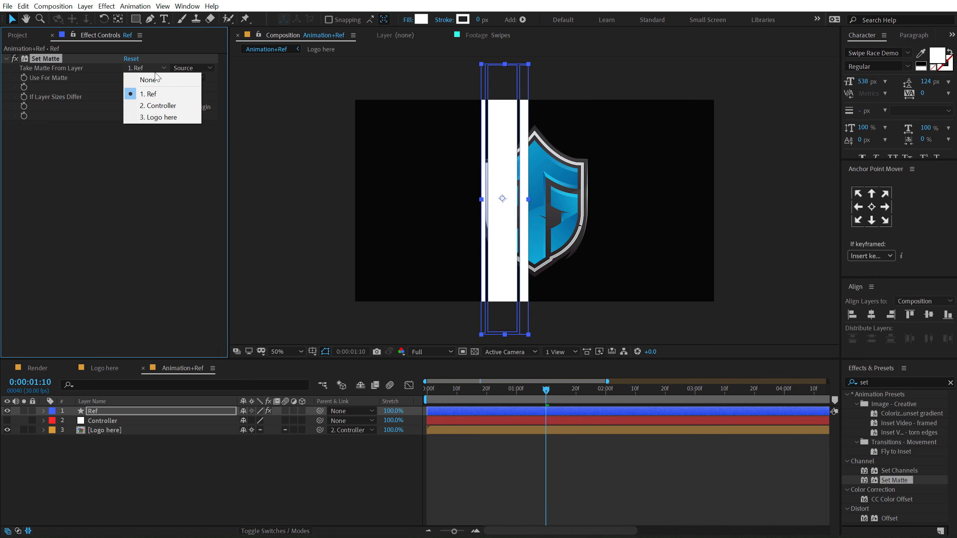
left_click(150, 116)
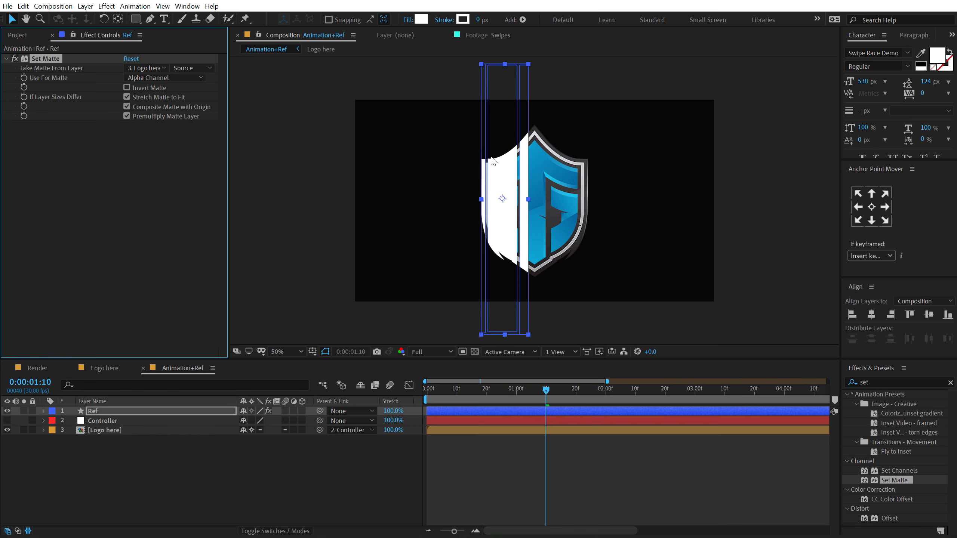
Move the Ref bars horizontally onto the right half of the logo and set the layer's rotation to 20°.
left_click_drag(498, 203, 546, 200)
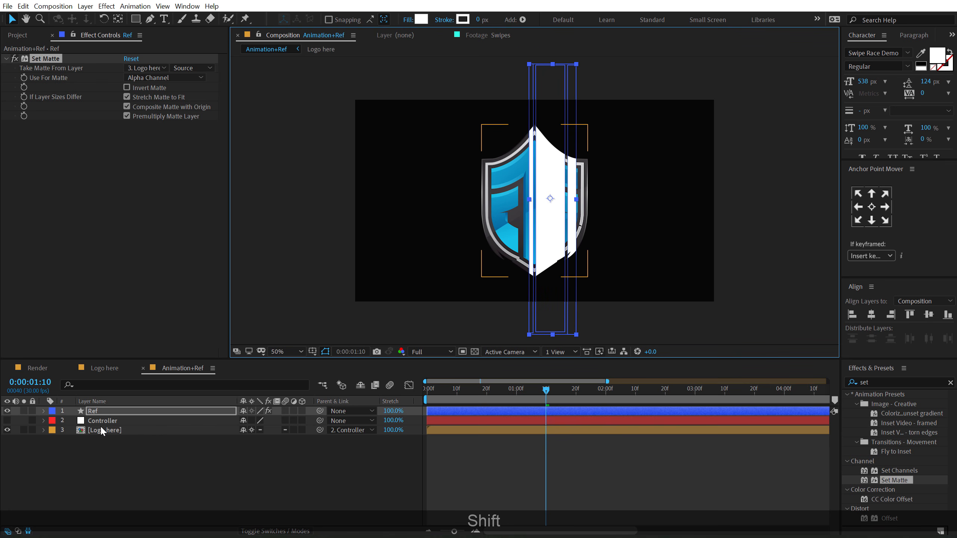
key("r")
left_click(258, 421)
type("15")
key("Return")
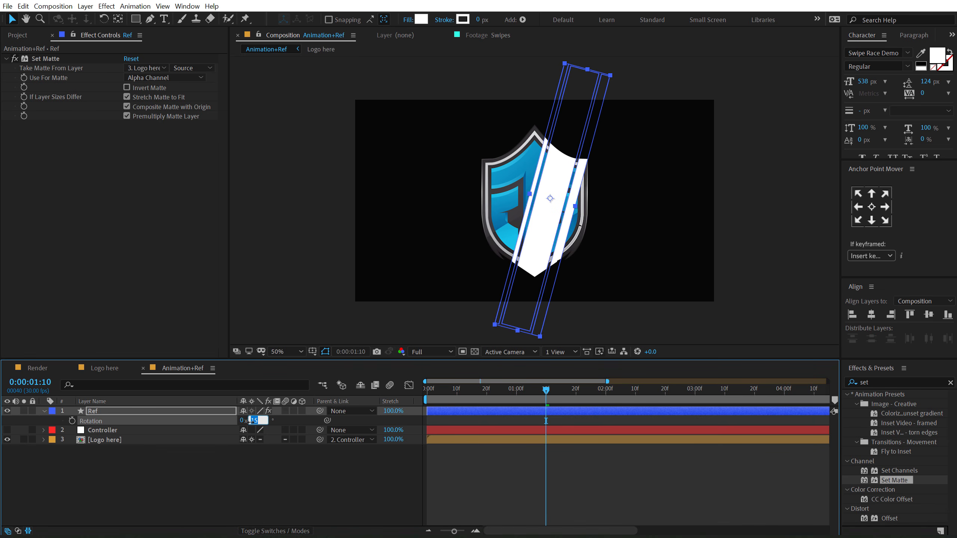
type("20")
key("Return")
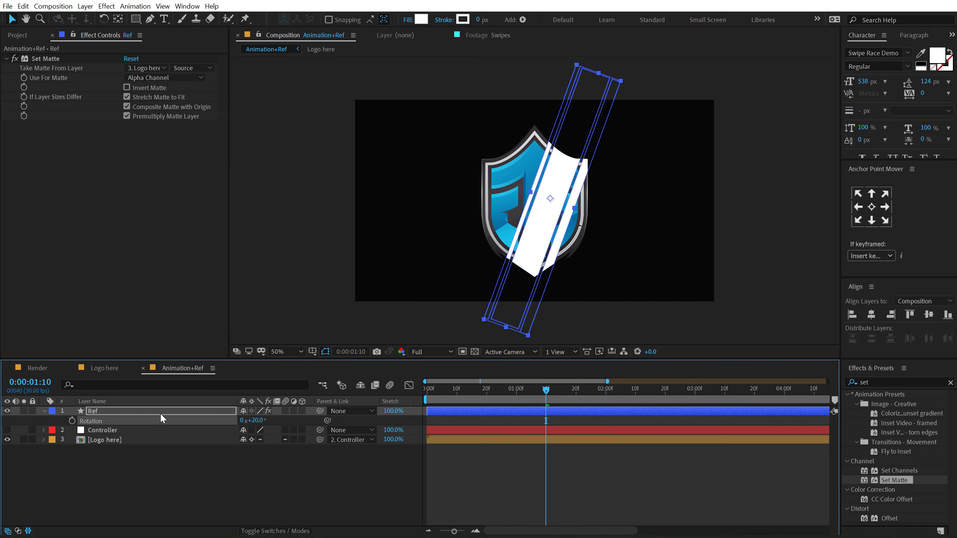
Add position and scale keyframes to the Ref layer at 0:00:01:10 and show its keyframed properties.
left_click(99, 412)
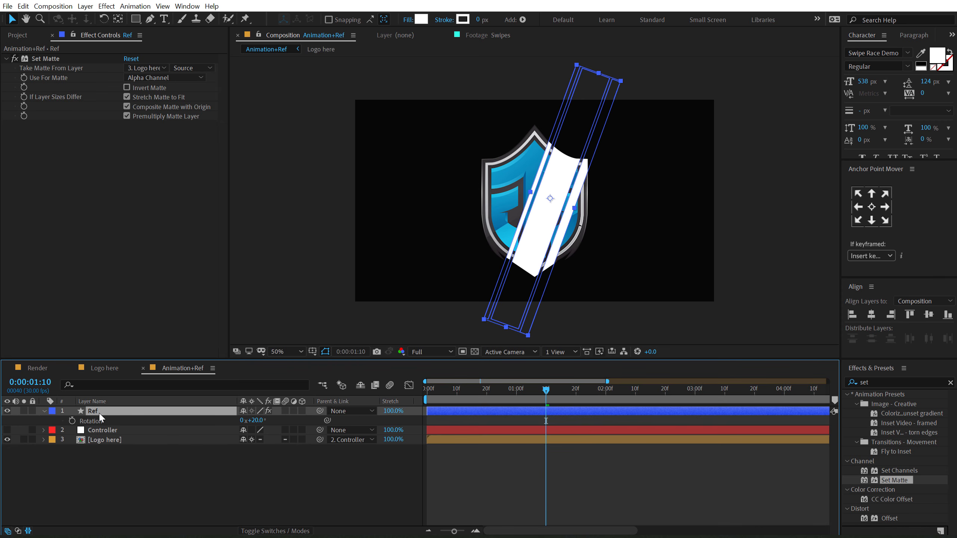
key("p")
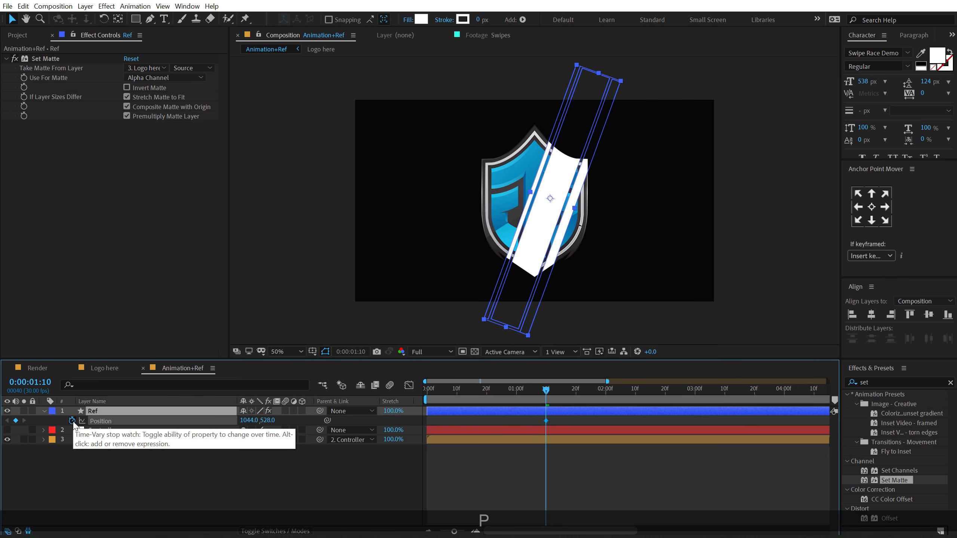
key("s")
left_click(72, 421)
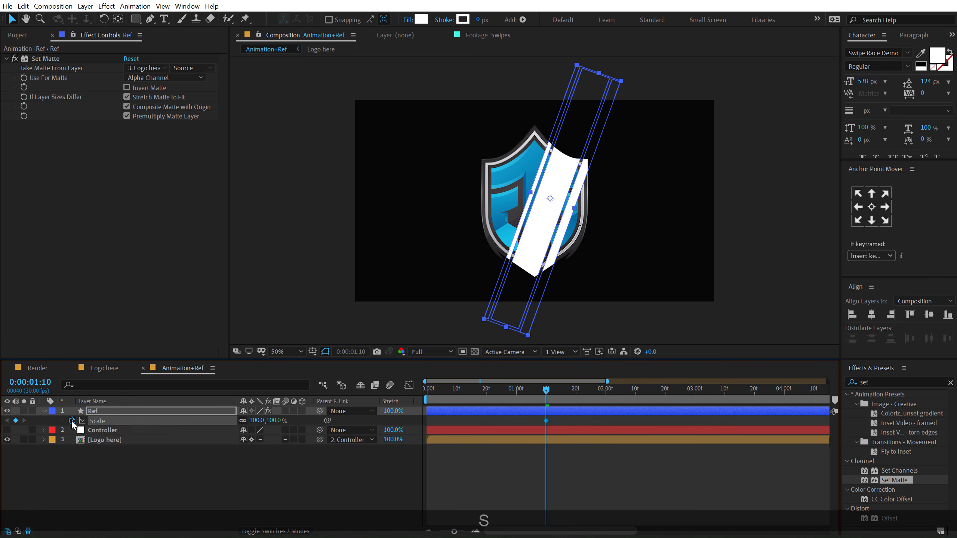
key("u")
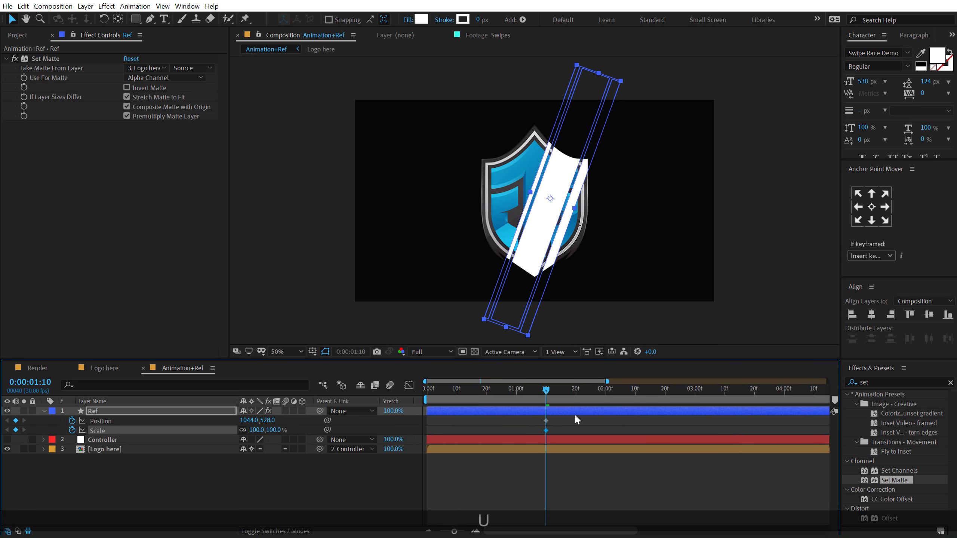
At the start of the timeline, move the Ref bars horizontally to about X 310, left of the logo, and set their scale to 50%.
left_click_drag(546, 395, 422, 392)
left_click_drag(564, 192, 421, 192)
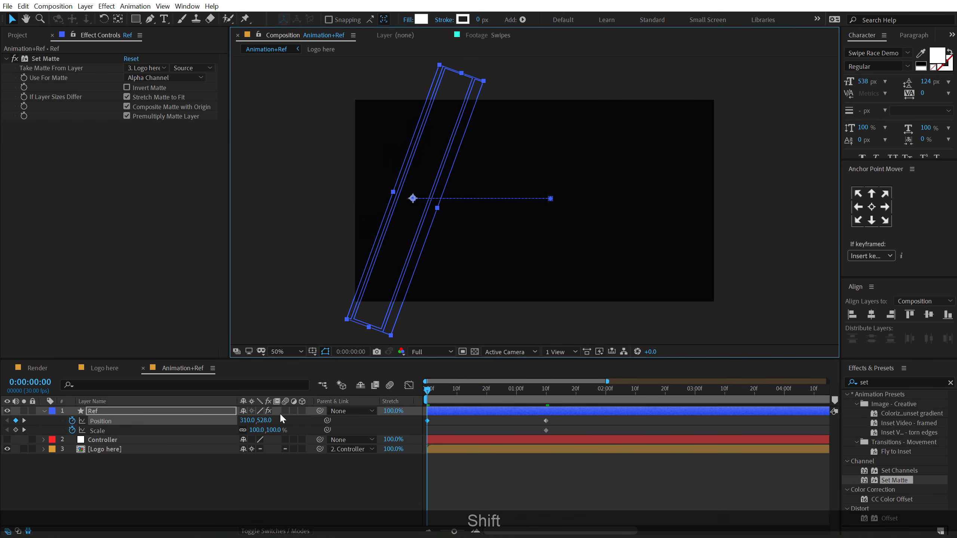
left_click(273, 430)
type("50")
key("Return")
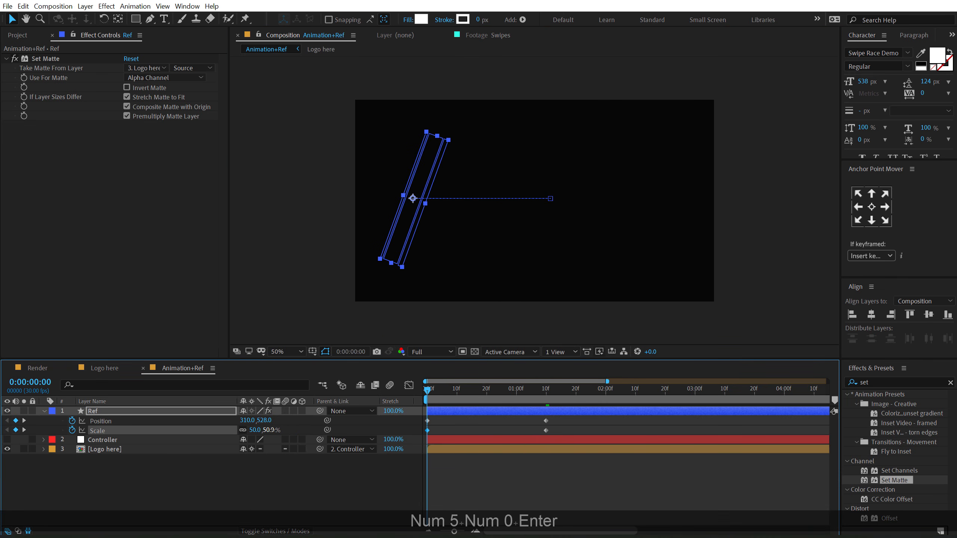
At 0:00:02:10, move the Ref bars horizontally to about X 1472, past the logo, and set their scale to 50%.
left_click_drag(547, 389, 635, 400)
left_click_drag(535, 234, 616, 234)
left_click(280, 431)
type("50")
key("Return")
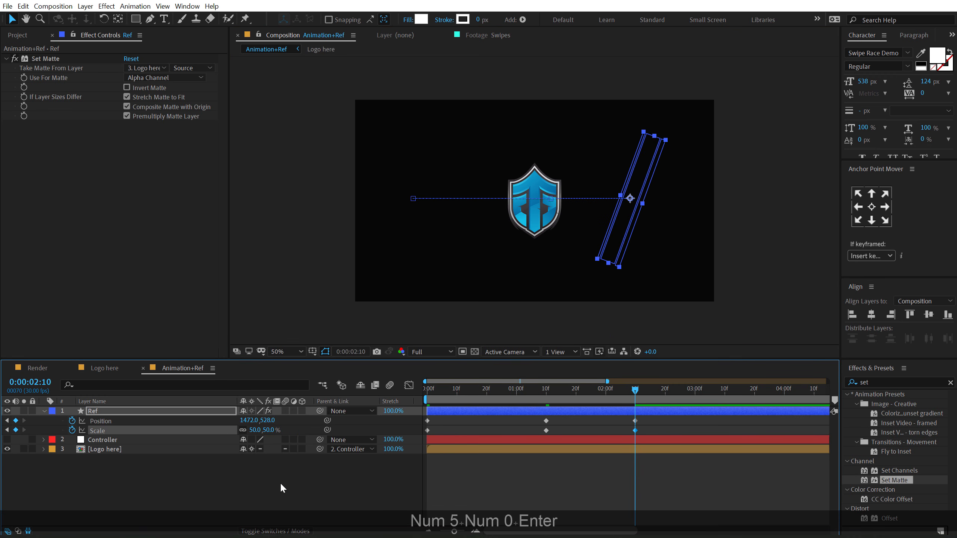
left_click(274, 469)
Set the Ref layer's blending mode to Soft Light and check the reflection over the enlarged logo.
left_click_drag(436, 388, 549, 409)
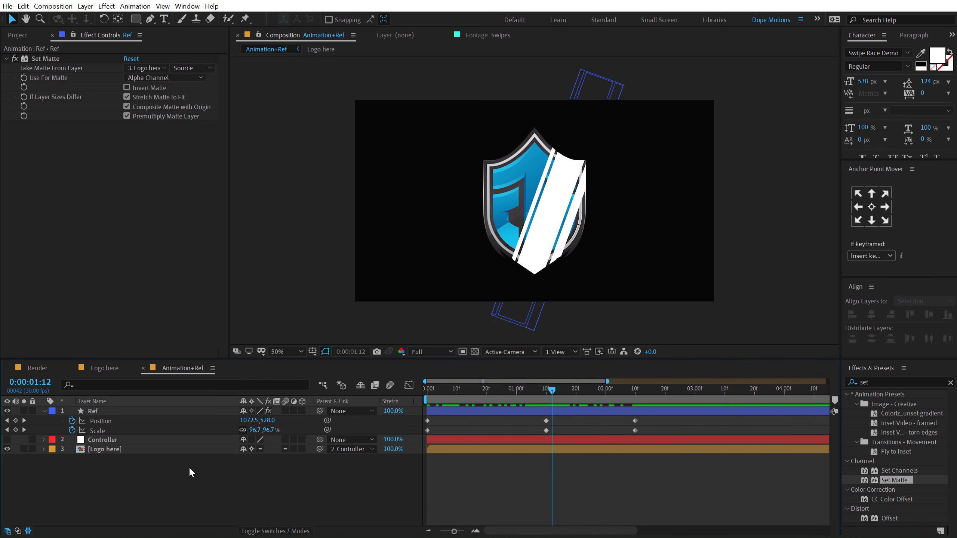
left_click(94, 410)
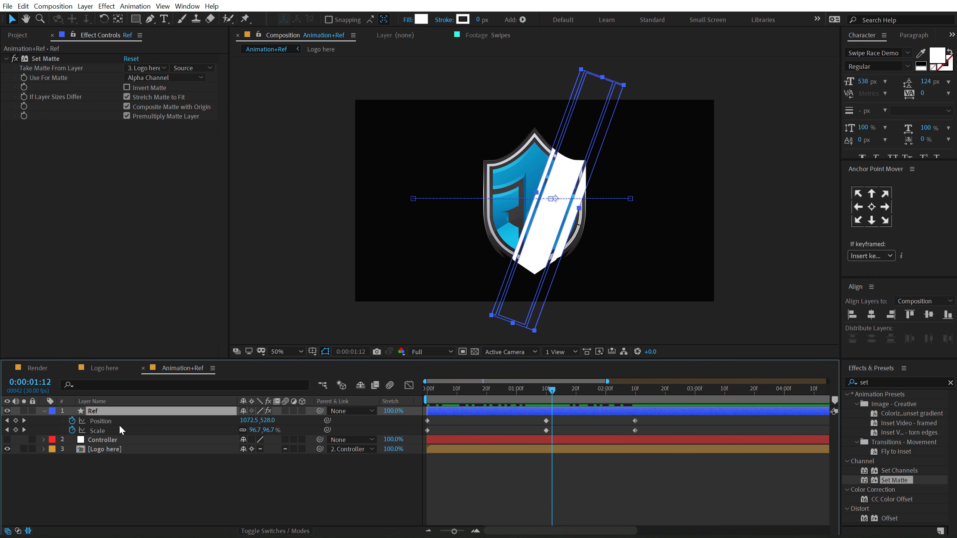
key("F4")
left_click(269, 414)
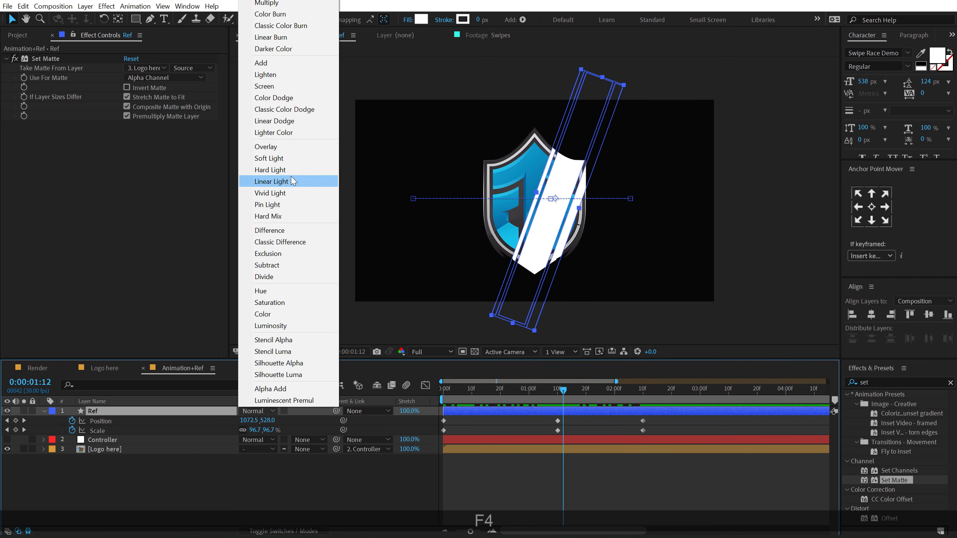
left_click(278, 89)
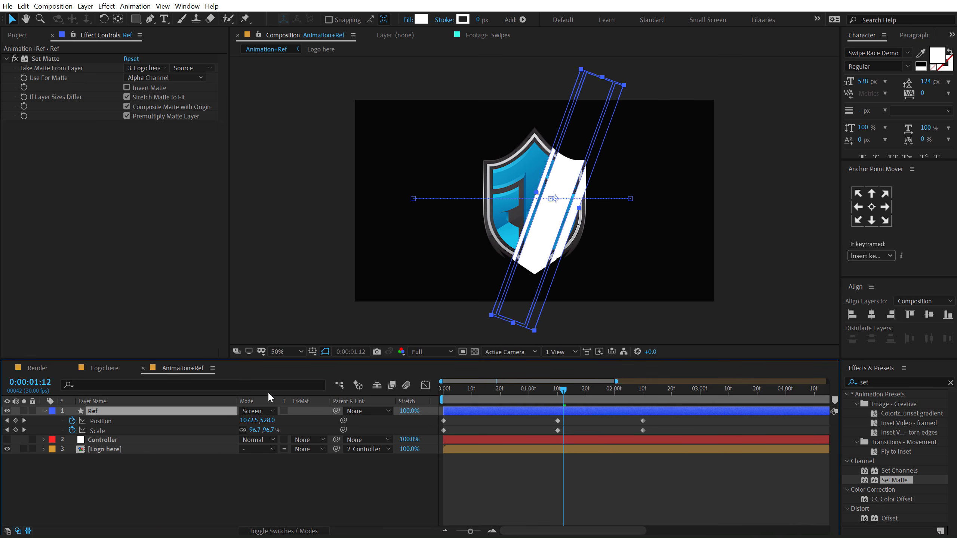
left_click(268, 410)
left_click(272, 159)
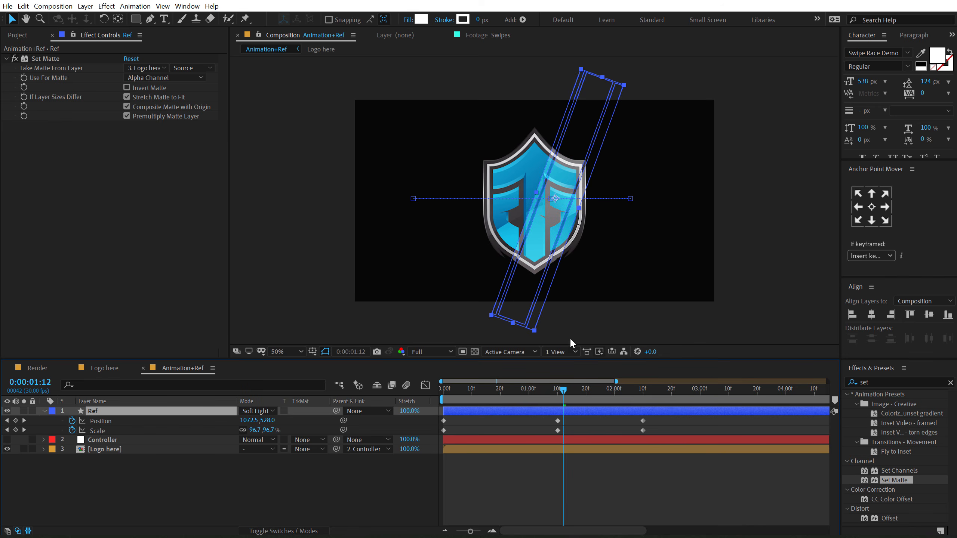
left_click(140, 506)
left_click_drag(450, 392, 529, 410)
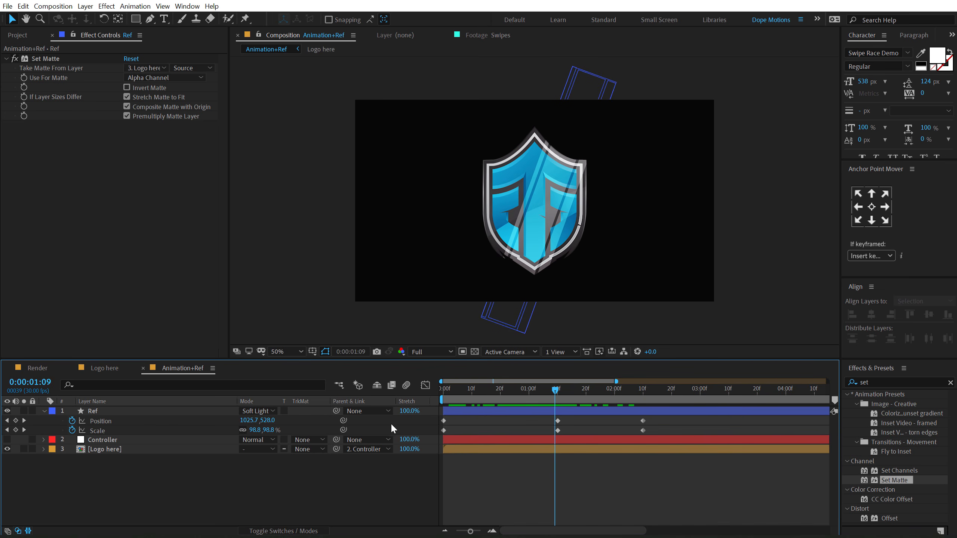
Reveal the Controller's scale keyframes and apply Easy Ease to all keyframes of the Ref and Controller layers.
left_click(100, 439)
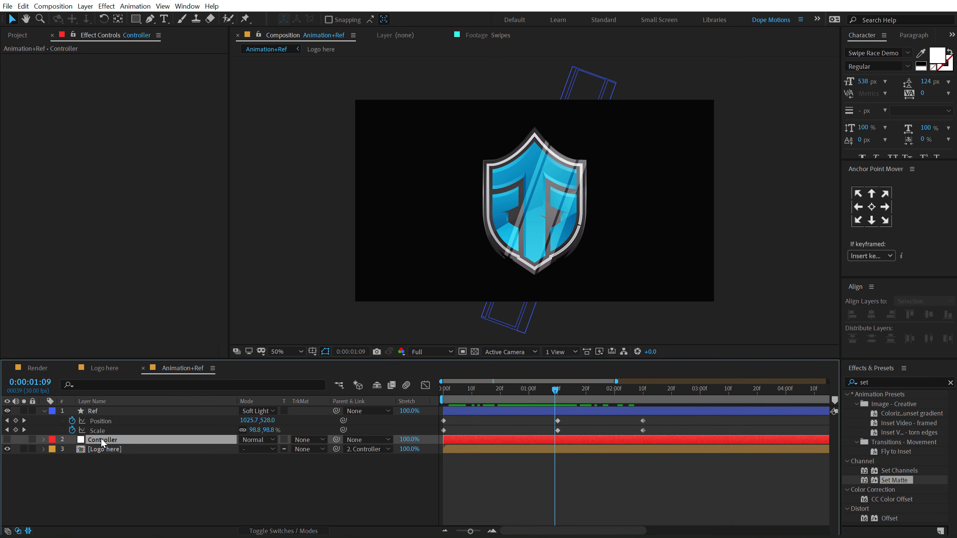
key("u")
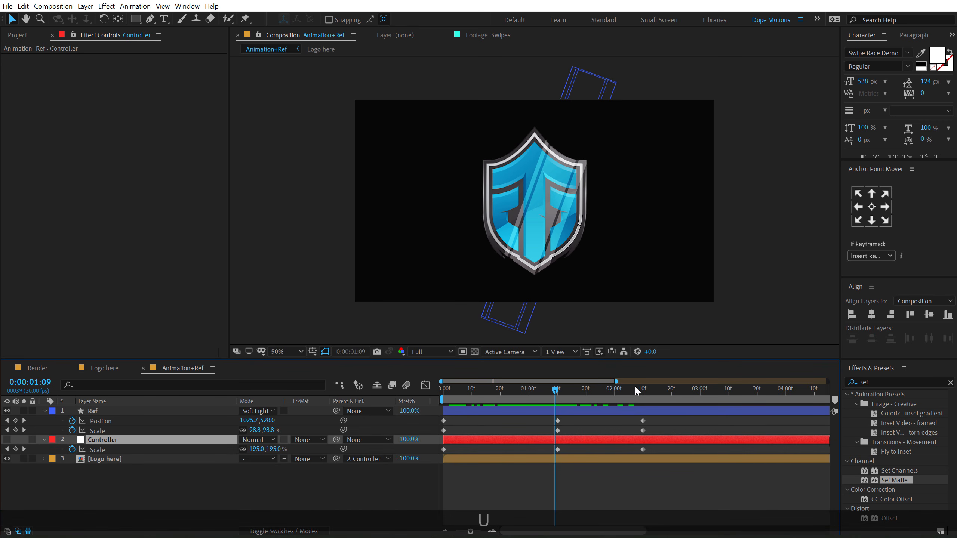
left_click_drag(675, 417, 437, 461)
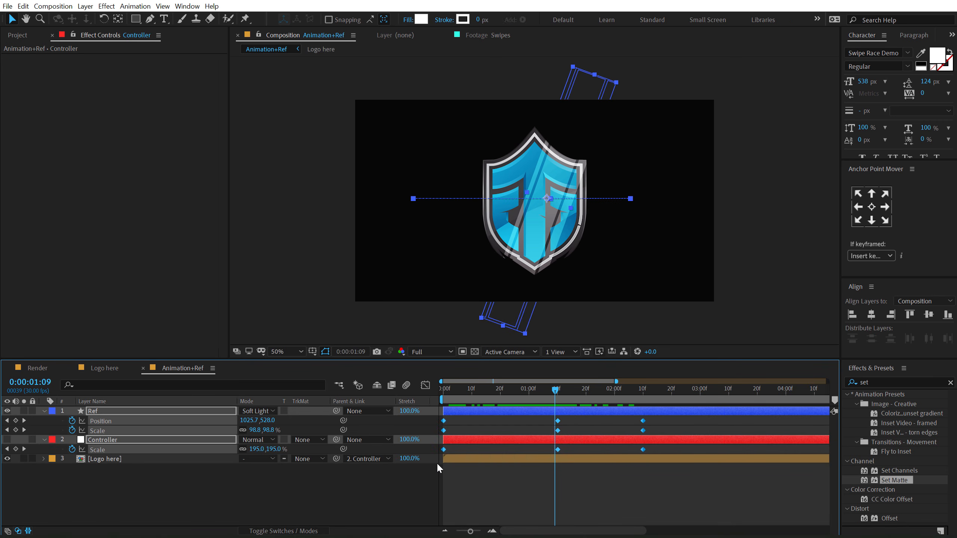
right_click(445, 449)
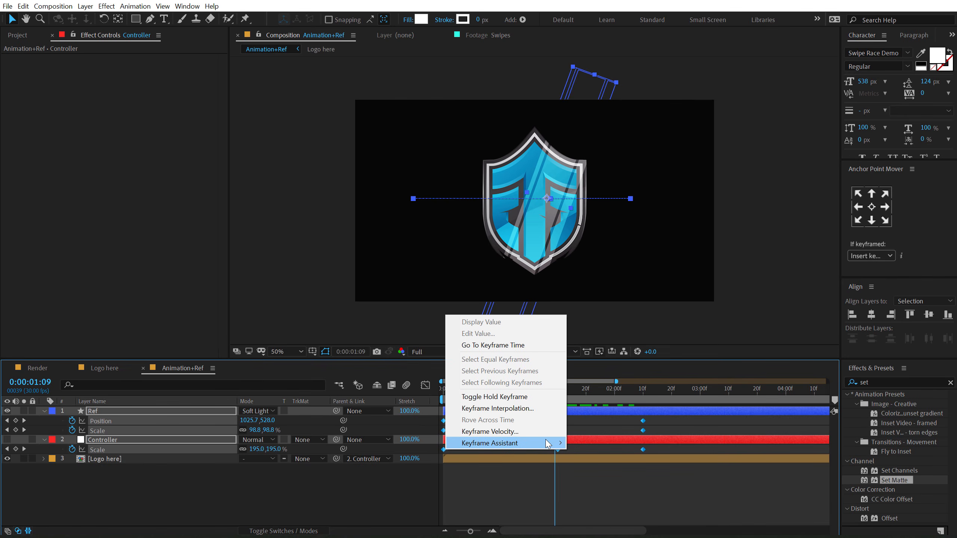
mouse_move(548, 442)
left_click(608, 479)
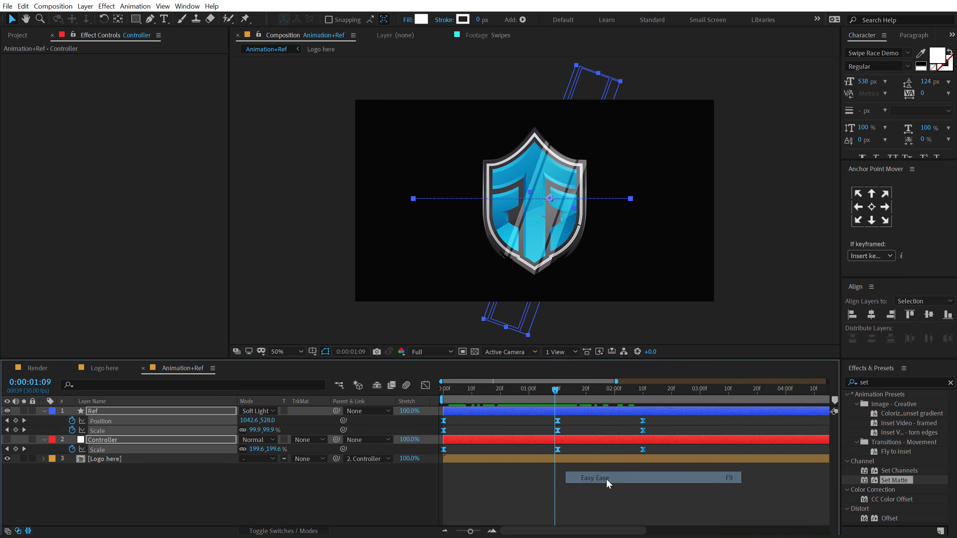
Show the selected keyframes' speed graph in an enlarged timeline, pull the handles into sharp speed peaks near both ends, and preview the motion.
left_click(424, 385)
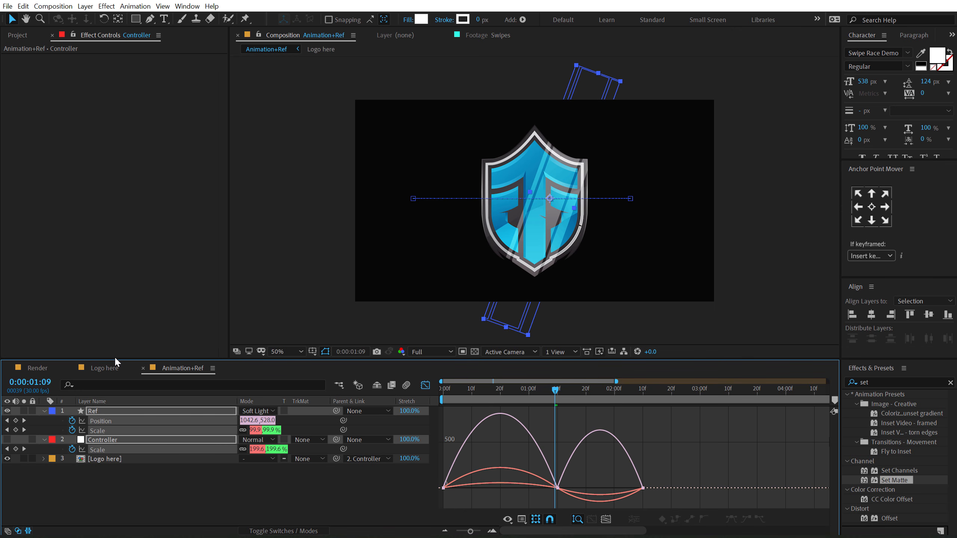
left_click_drag(115, 358, 115, 279)
right_click(633, 375)
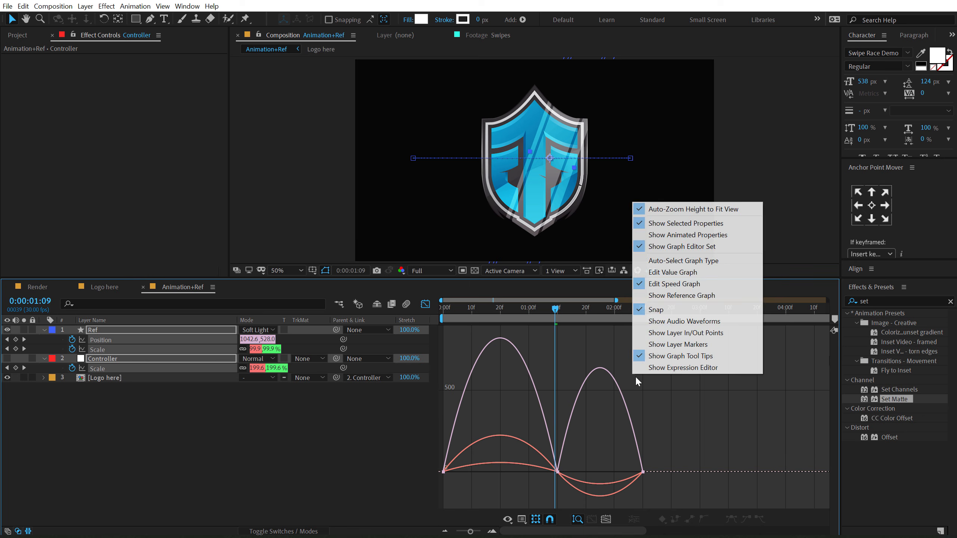
left_click(586, 455)
left_click_drag(580, 460, 612, 402)
left_click_drag(497, 309, 351, 316)
key("space")
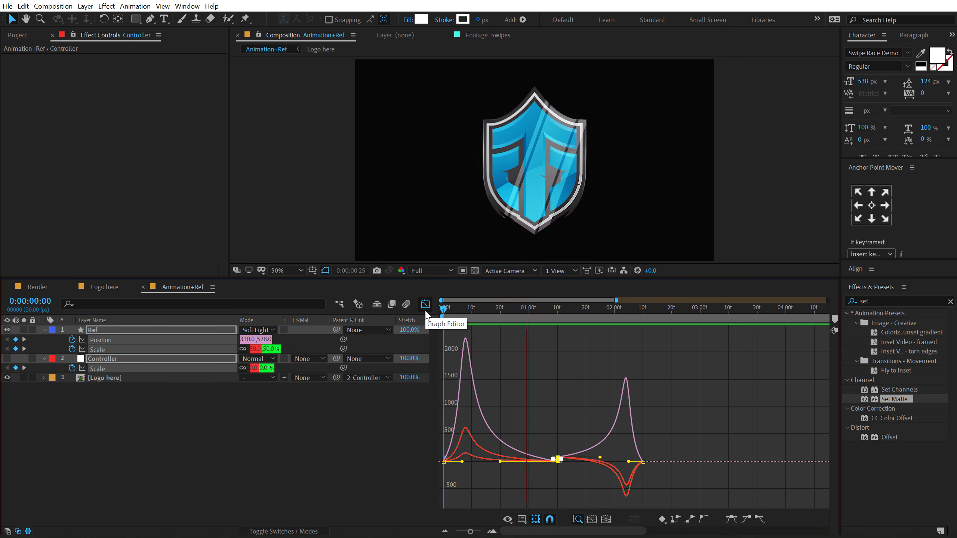
left_click(548, 311)
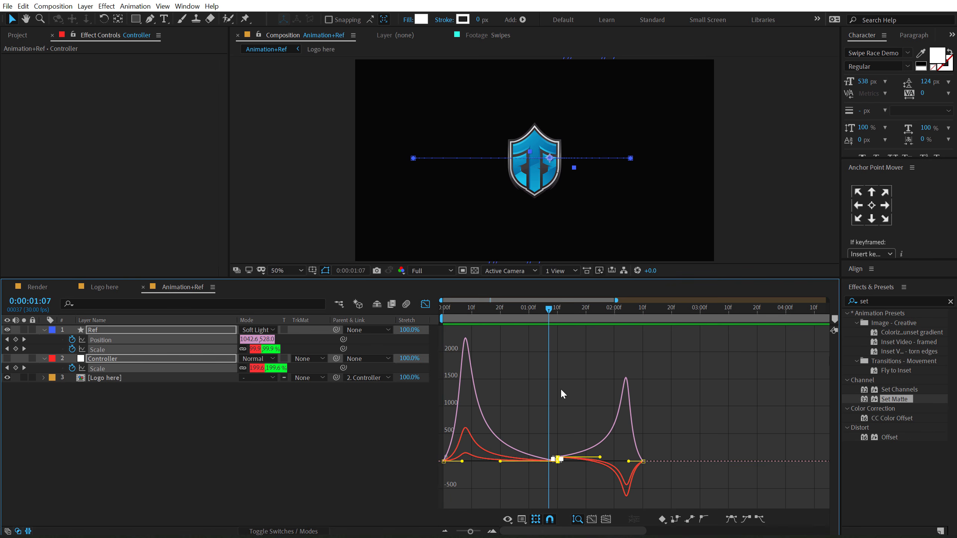
Undo the last handle adjustment and extend the middle keyframes' outgoing handles so the second half's speed peaks near its end.
key("ctrl+z")
scroll(540, 487, "up", 5)
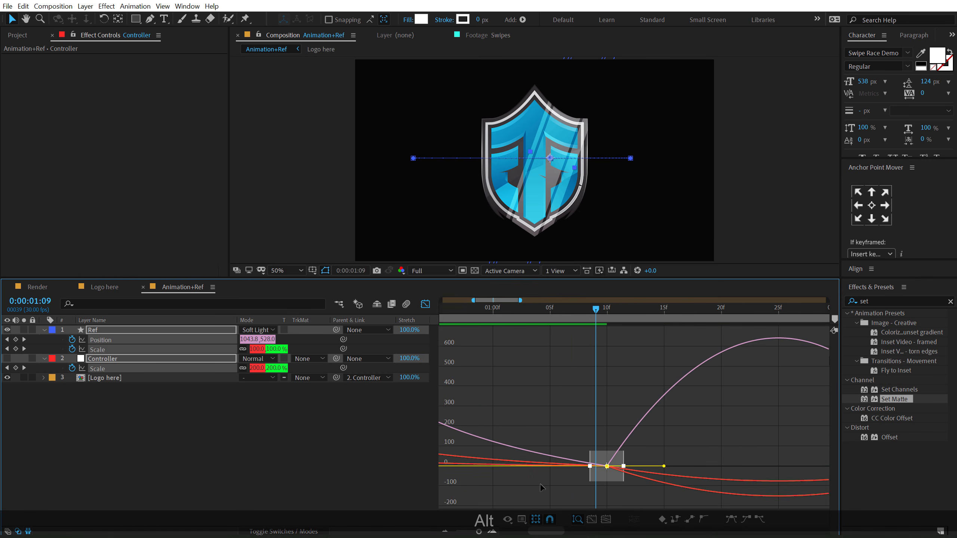
scroll(543, 444, "down", 3)
left_click_drag(621, 449, 544, 485)
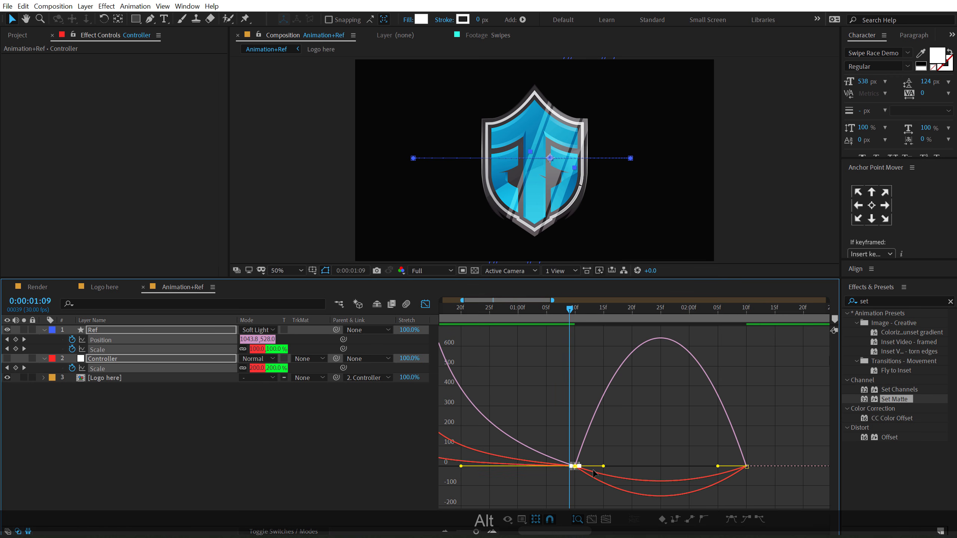
left_click_drag(603, 466, 678, 466)
scroll(600, 407, "down", 3)
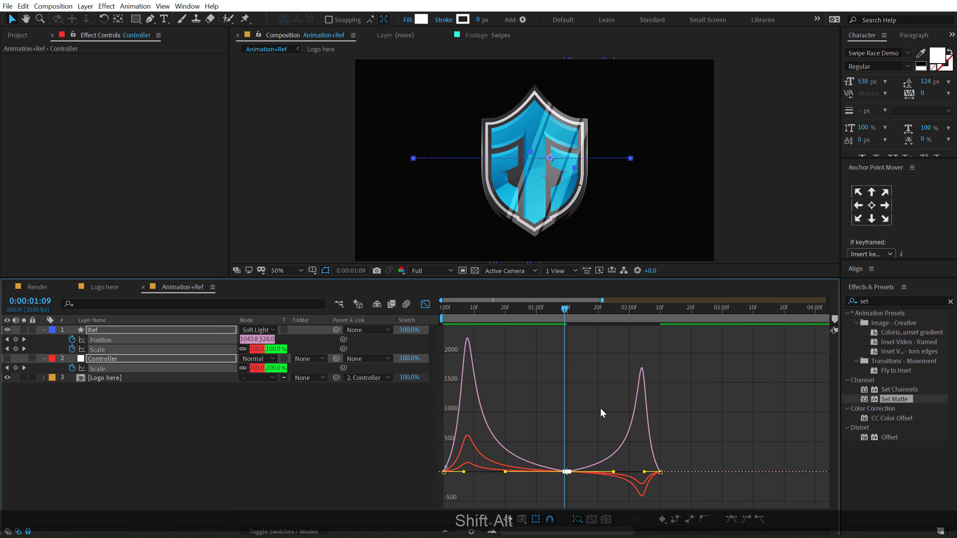
Preview the eased animation and end the Animation+Ref work area at 0:00:02:29.
left_click(519, 316)
key("space")
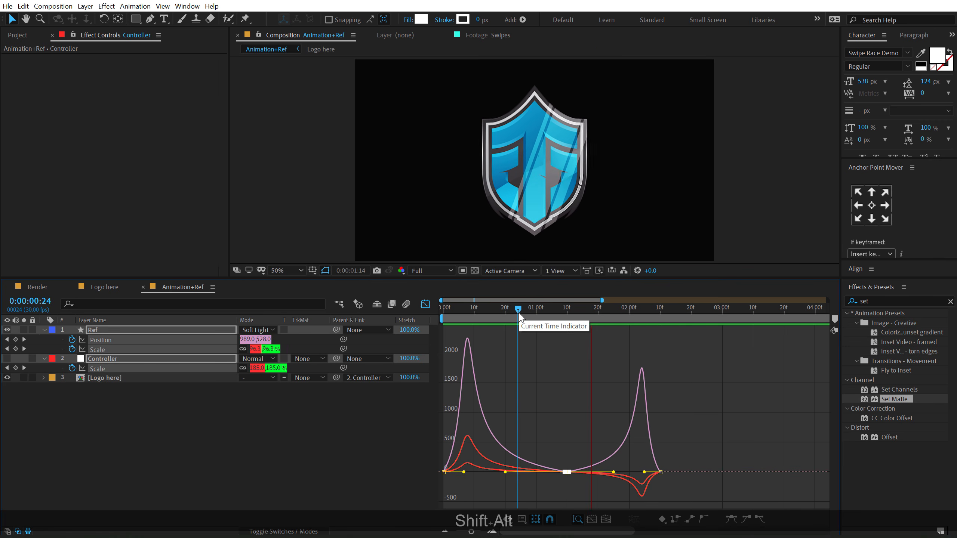
left_click_drag(517, 313, 436, 325)
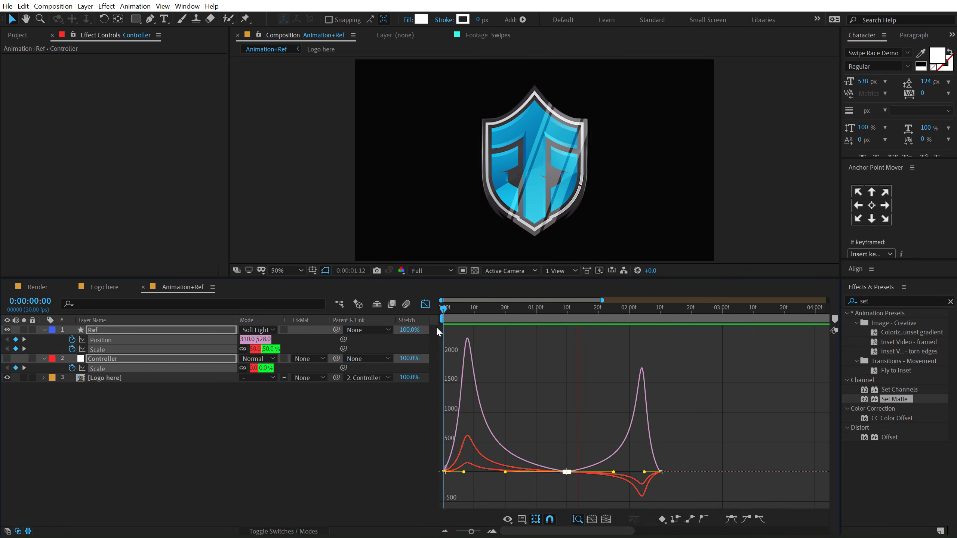
left_click(719, 307)
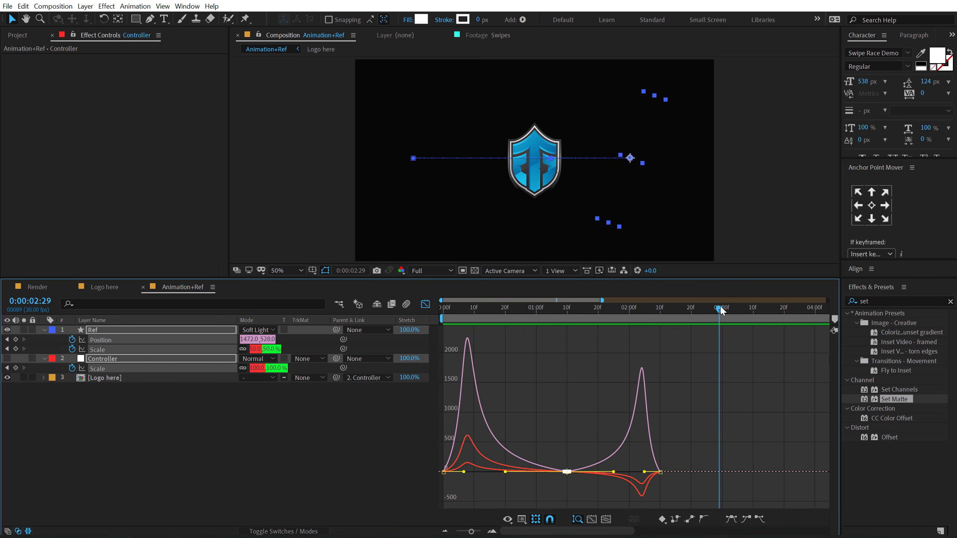
key("n")
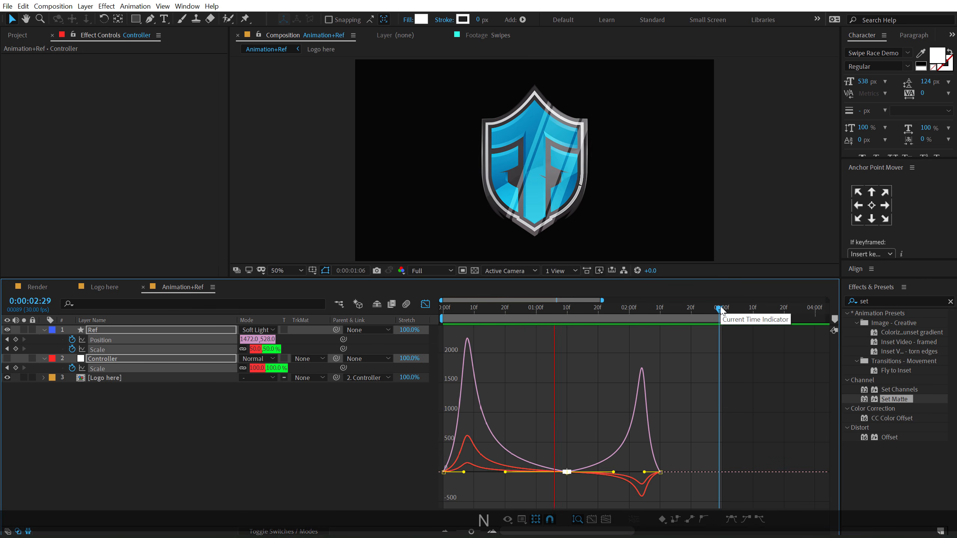
left_click_drag(492, 308, 527, 309)
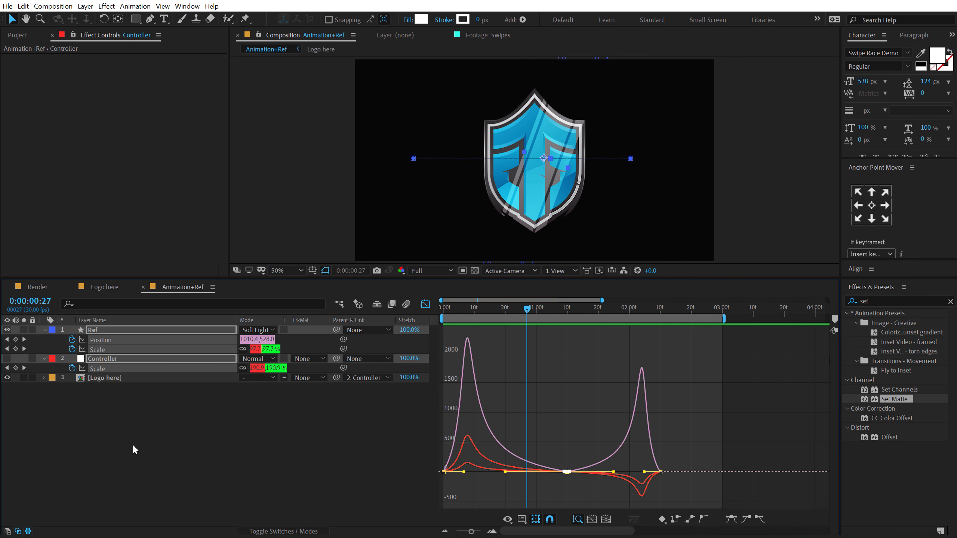
left_click(137, 443)
Add the Animation+Ref composition as a layer in the Render composition and scrub through its opening.
left_click(56, 287)
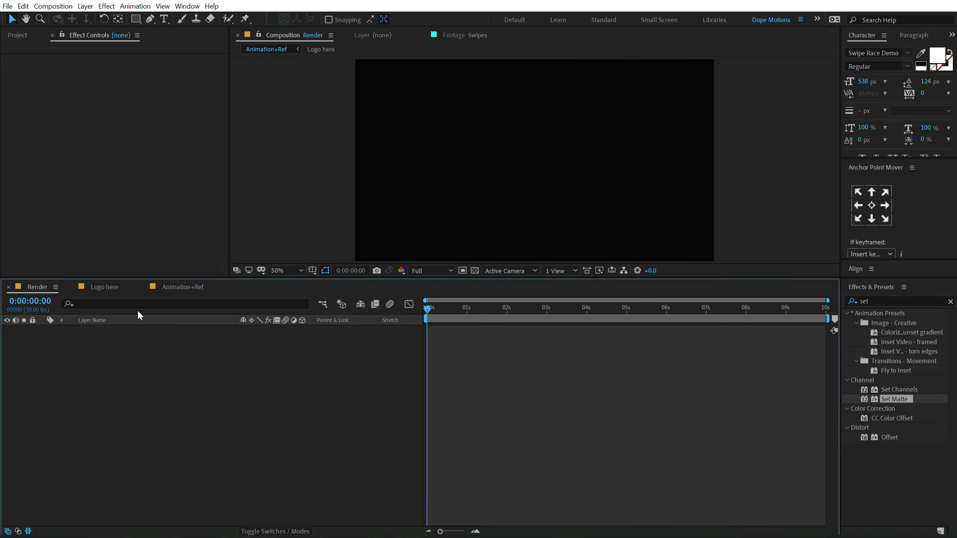
left_click(21, 38)
left_click(97, 222)
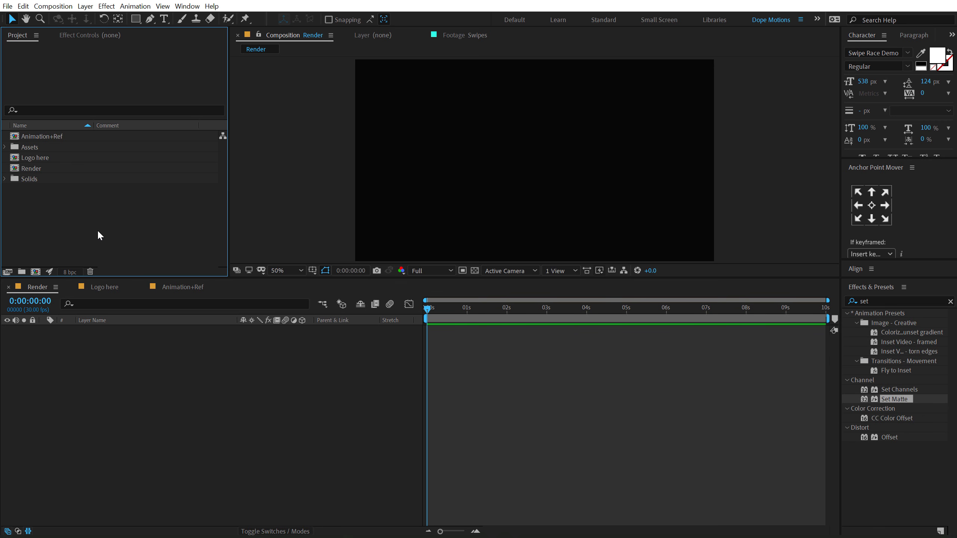
left_click_drag(38, 133, 209, 365)
left_click_drag(313, 279, 423, 341)
left_click(401, 412)
mouse_move(460, 374)
left_mouse_down()
mouse_move(502, 381)
mouse_move(445, 386)
mouse_move(467, 389)
left_mouse_up()
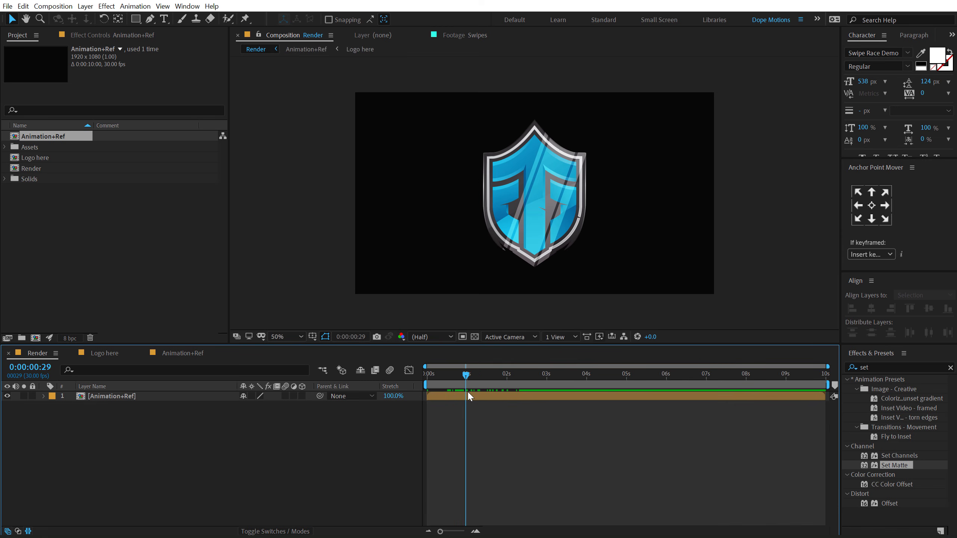
Turn the Animation+Ref layer into a 3D layer and move the current time to 0:00:01:10.
scroll(532, 495, "up", 3)
left_click_drag(529, 533, 512, 534)
left_click(301, 396)
left_click_drag(509, 384, 534, 380)
Set the Animation+Ref layer's X Rotation to -18° and Y Rotation to 23°, and keyframe both at 0:00:01:10.
left_click(147, 398)
key("r")
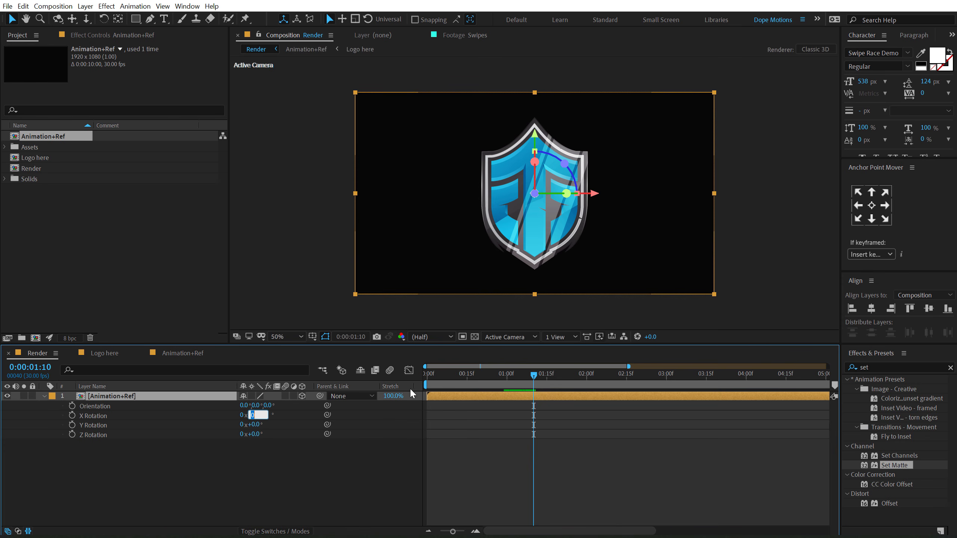
type("-18")
key("Return")
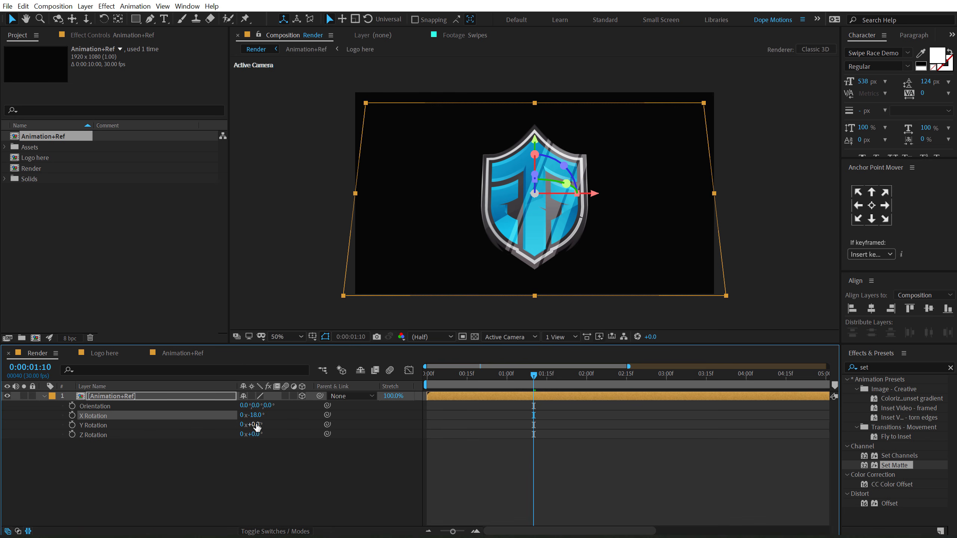
type("23")
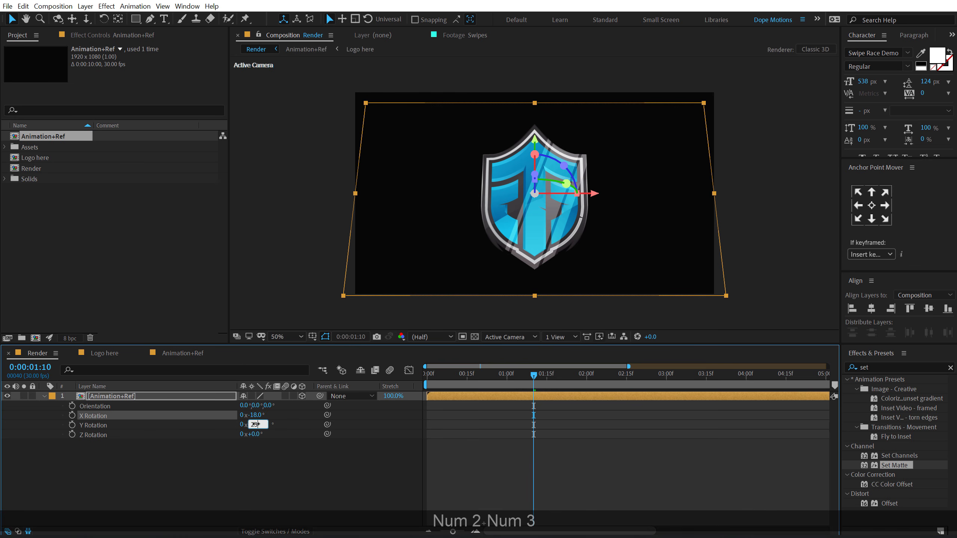
key("Return")
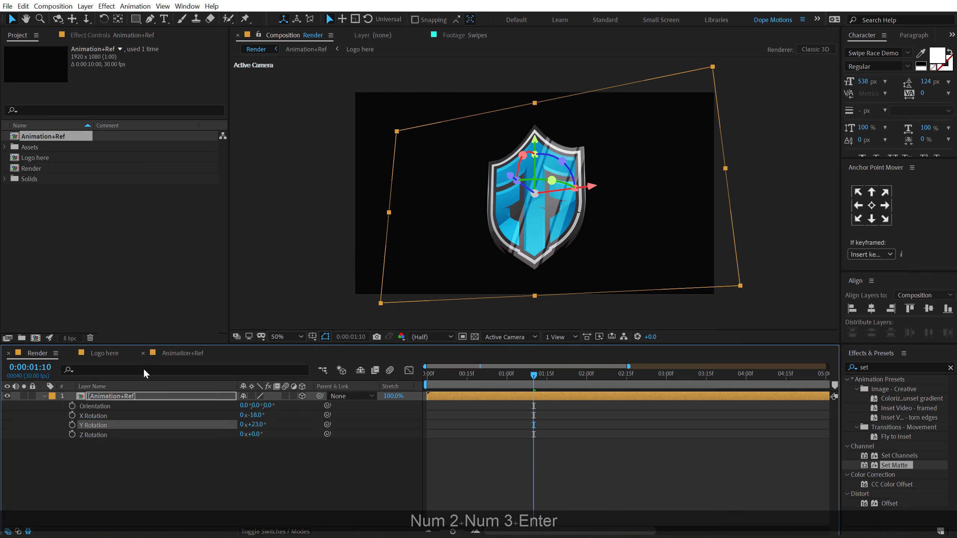
left_click(73, 414)
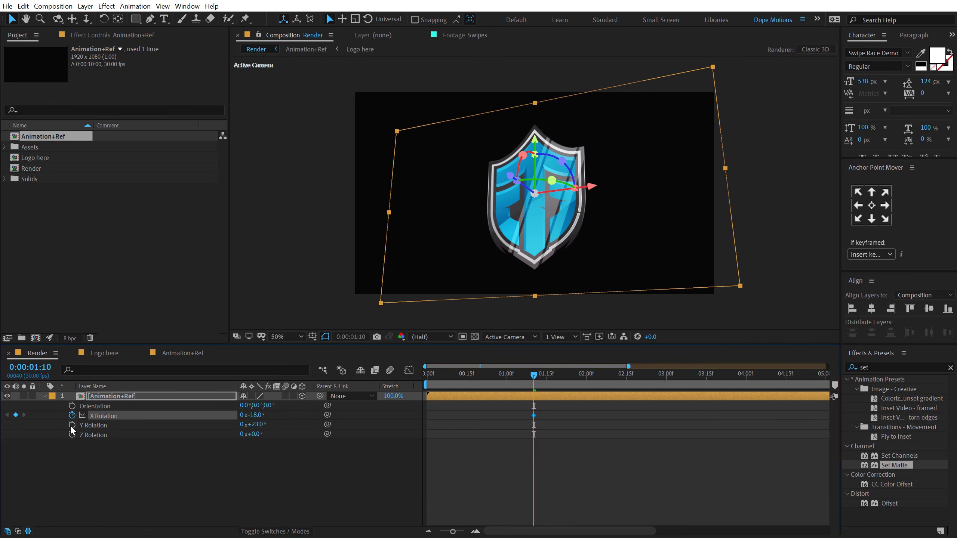
left_click(71, 424)
At the start of the timeline, set the layer's X Rotation and Y Rotation to 0°.
left_click_drag(511, 374, 401, 385)
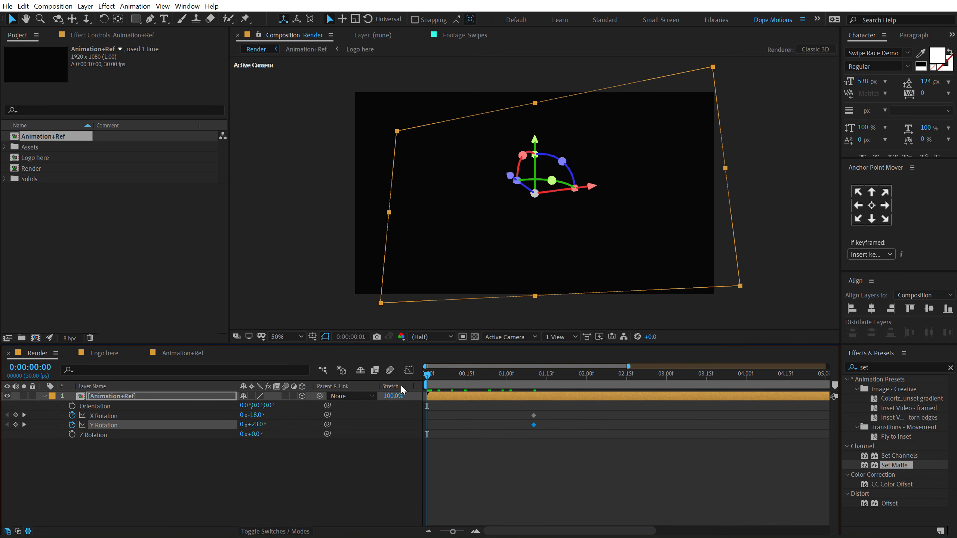
type("0")
left_click(259, 425)
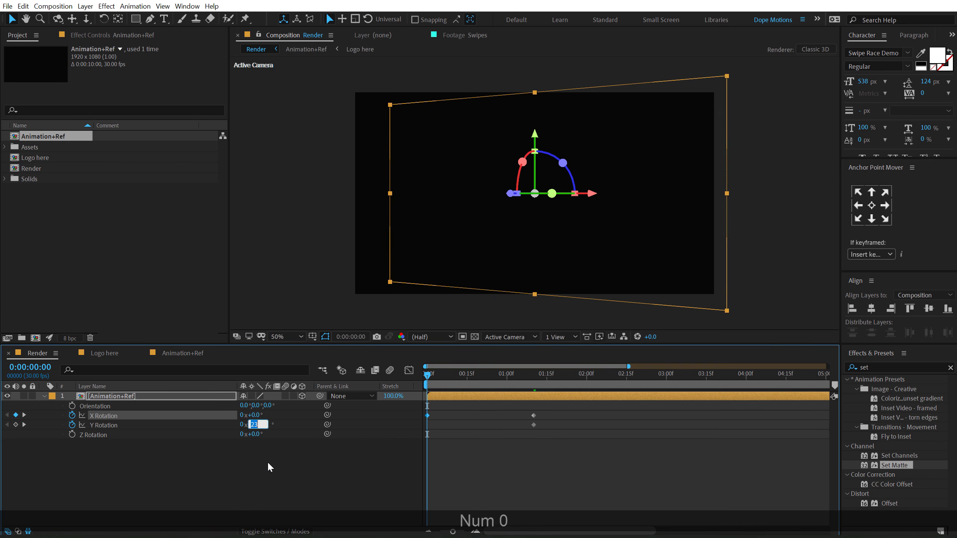
type("0")
left_click(269, 466)
At 0:00:02:10, set the Animation+Ref layer's X Rotation and Y Rotation to 0°.
left_click_drag(541, 381, 613, 389)
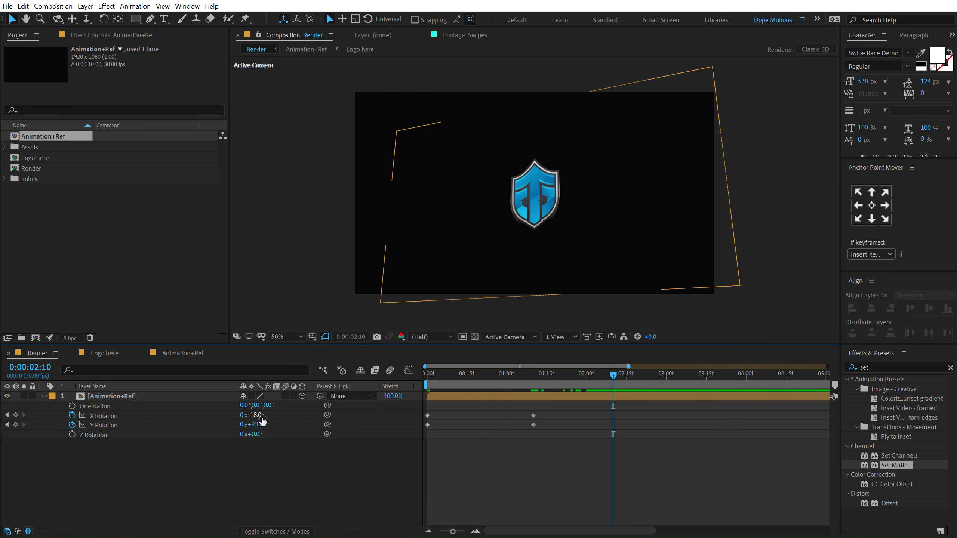
key("Return")
key("KP_0")
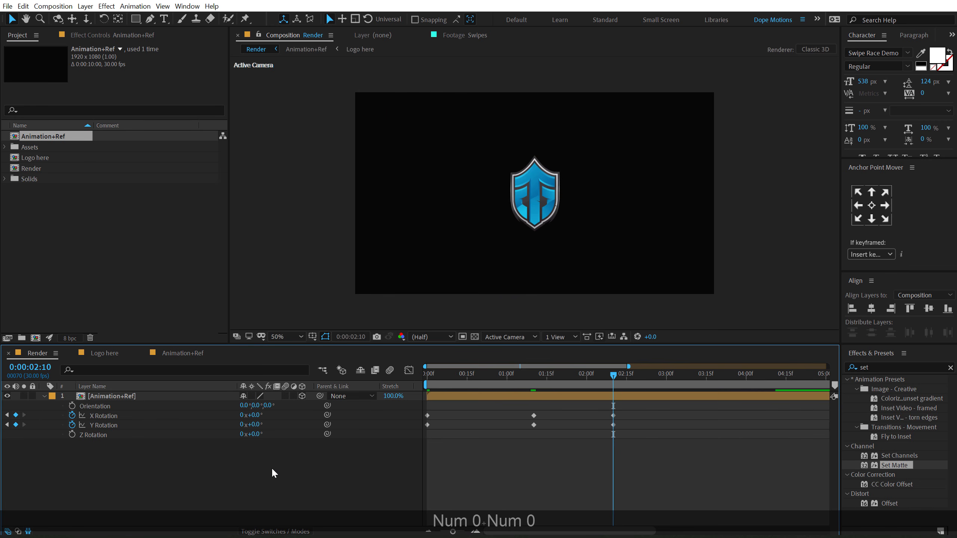
Apply Easy Ease to all X Rotation and Y Rotation keyframes of the Animation+Ref layer.
left_click_drag(449, 374, 393, 435)
left_click(631, 412)
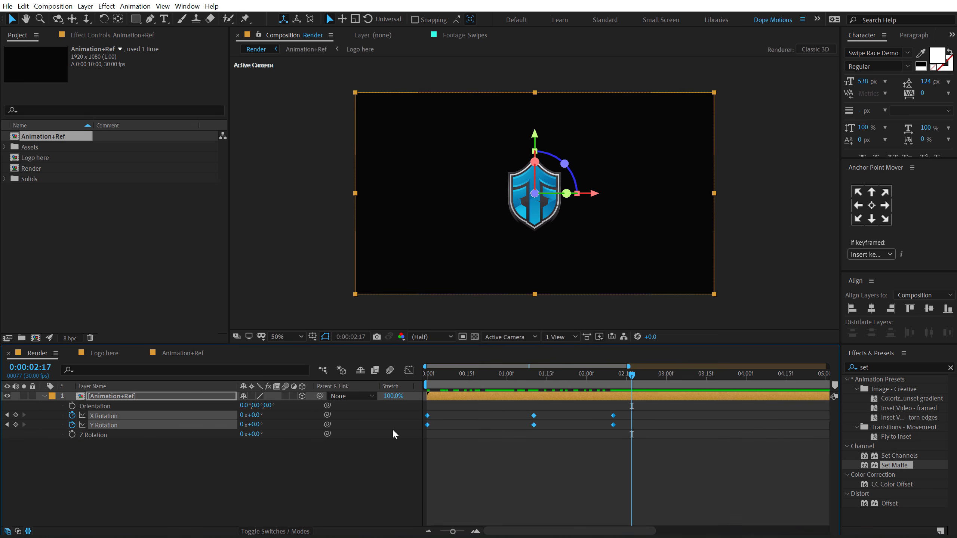
right_click(428, 430)
mouse_move(528, 419)
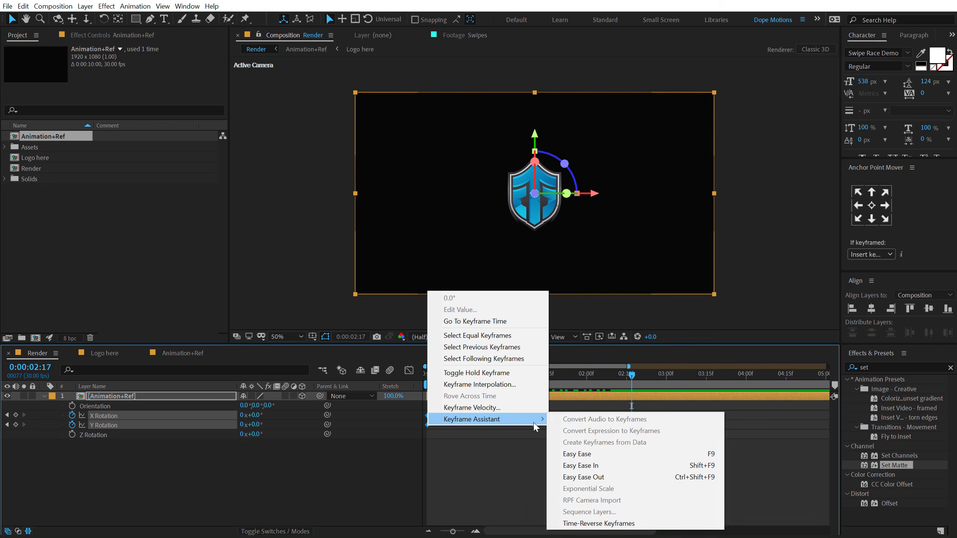
left_click(584, 455)
Reshape the rotation speed curves to peak near the first and last keyframes, with long easing around the middle keyframes.
left_click(409, 370)
left_click_drag(563, 440, 480, 444)
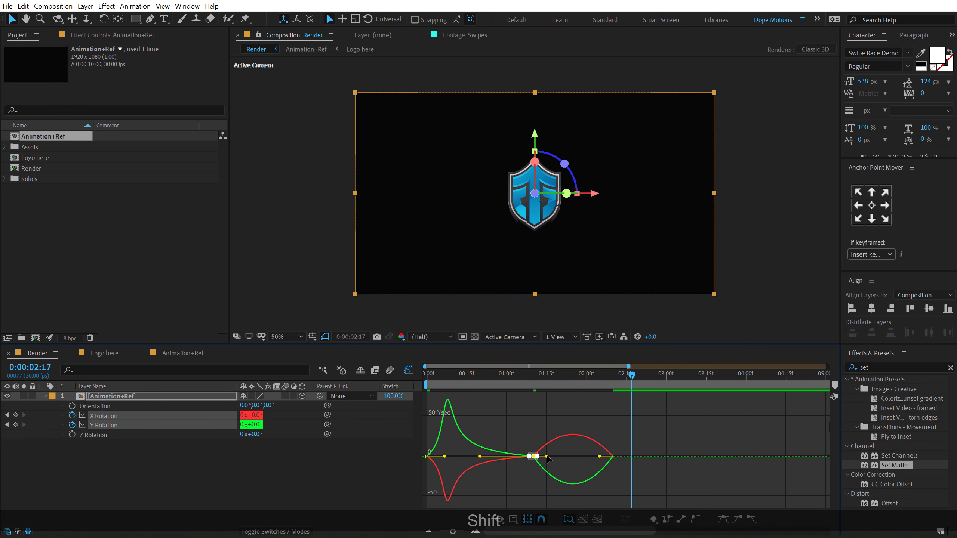
left_click_drag(552, 455, 595, 456)
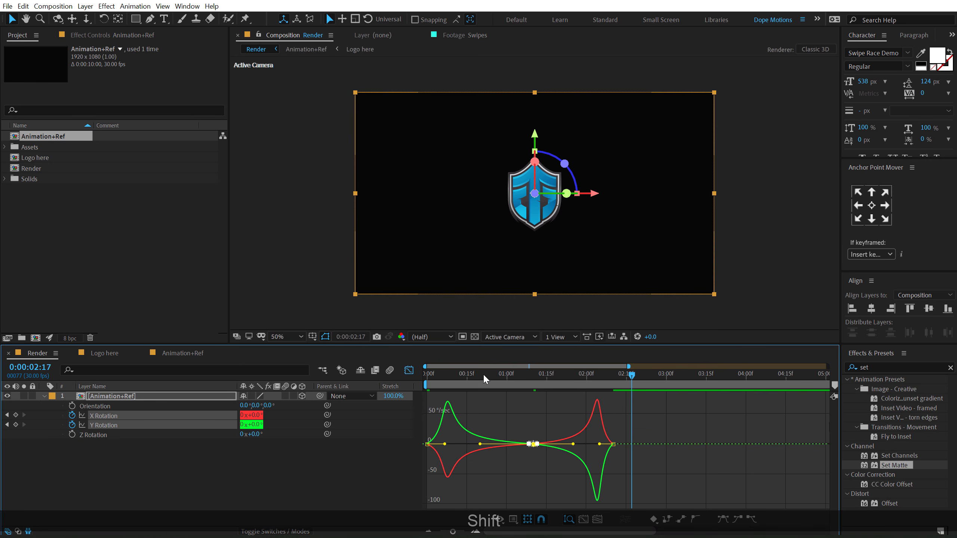
Preview the eased rotation from the start and park the current time at 0:00:01:10.
left_click_drag(483, 374, 352, 374)
key("space")
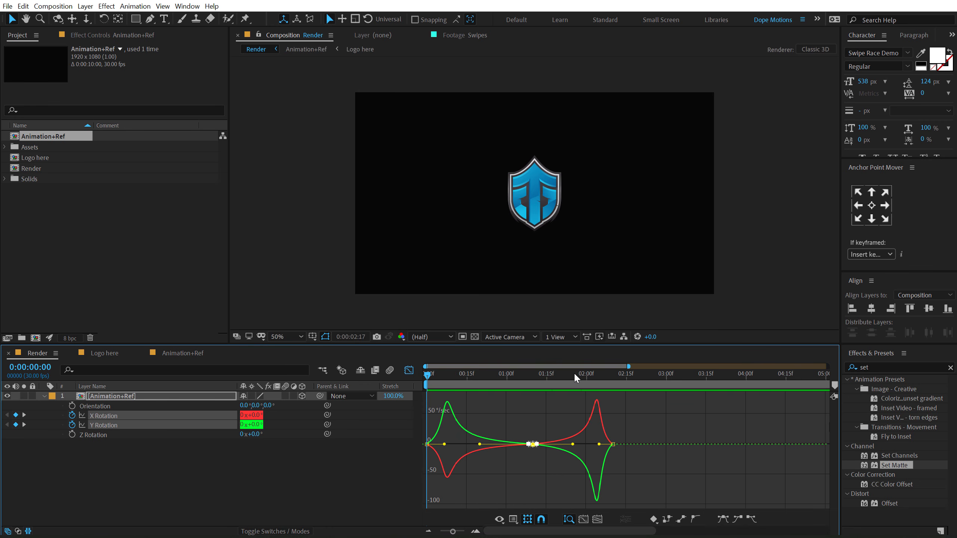
key("space")
left_click_drag(470, 376, 533, 377)
left_click(266, 452)
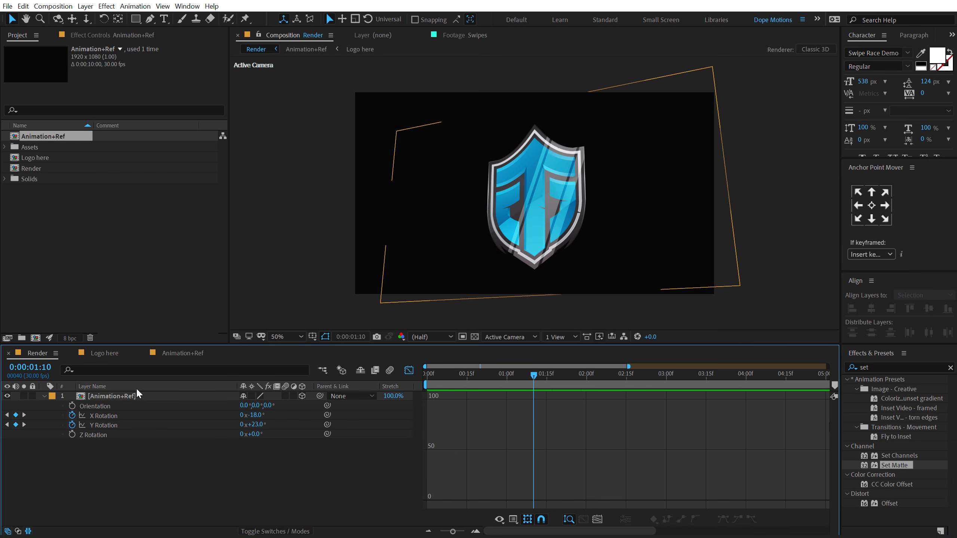
Close the graph view, collapse the Animation+Ref layer's properties and hide the layer controls in the viewer.
left_click(404, 371)
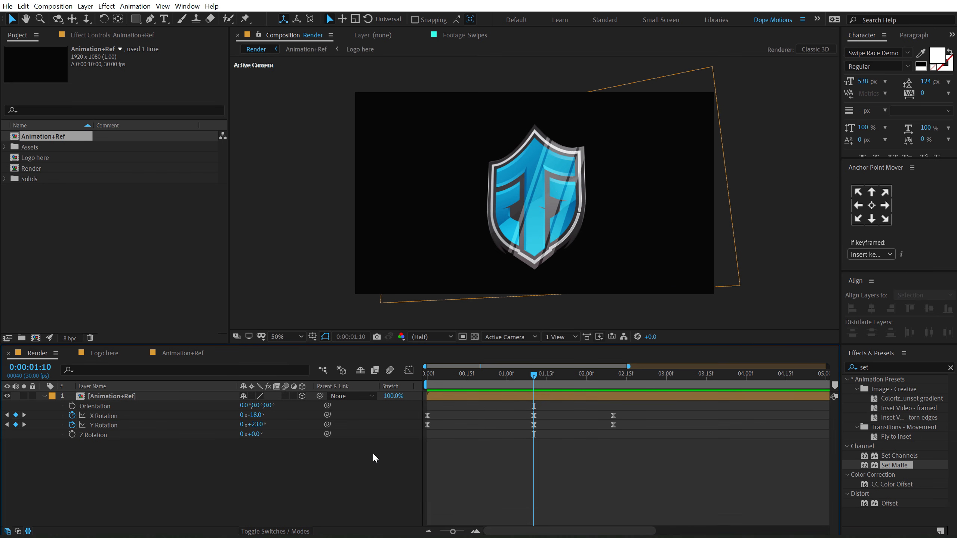
left_click(42, 397)
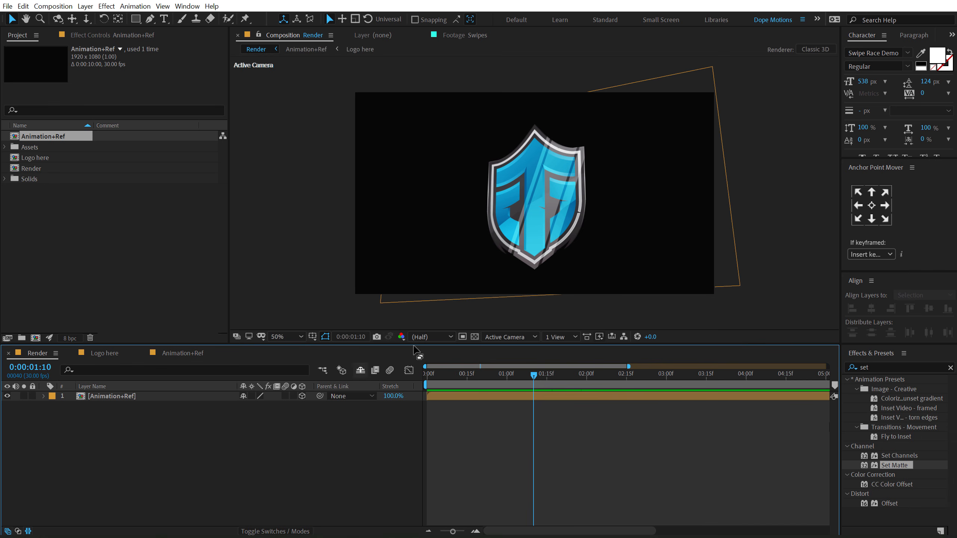
key("ctrl+shift+h")
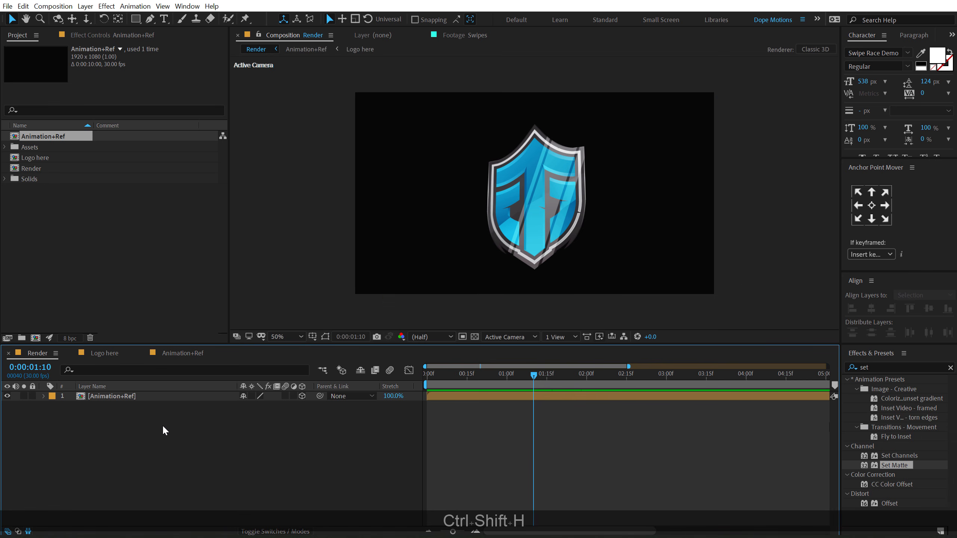
Create a new 1920 x 1080 composition named Blur Map.
left_click(35, 339)
left_click(35, 338)
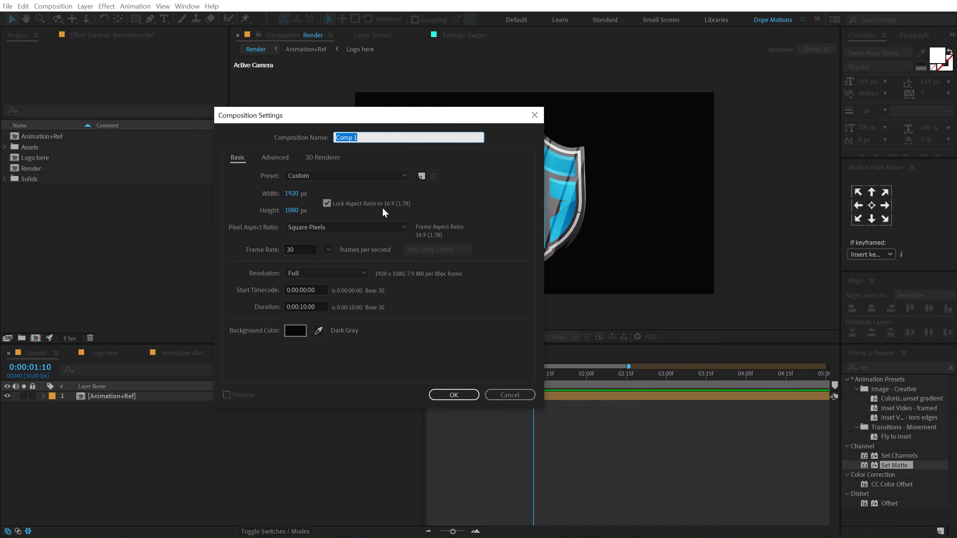
type("Blur Map")
left_click(449, 394)
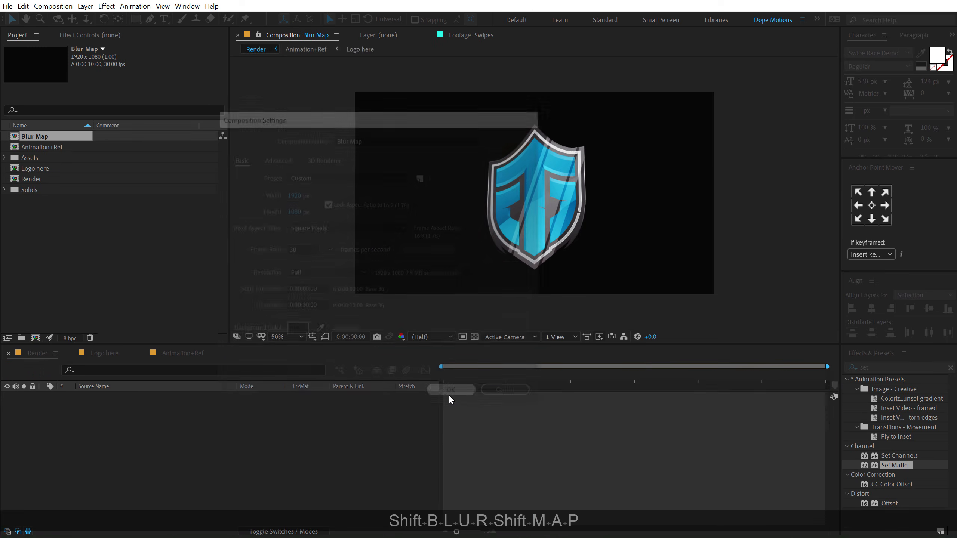
Add a composition-sized solid in white (FFFFFF) to the Blur Map composition.
key("ctrl+y")
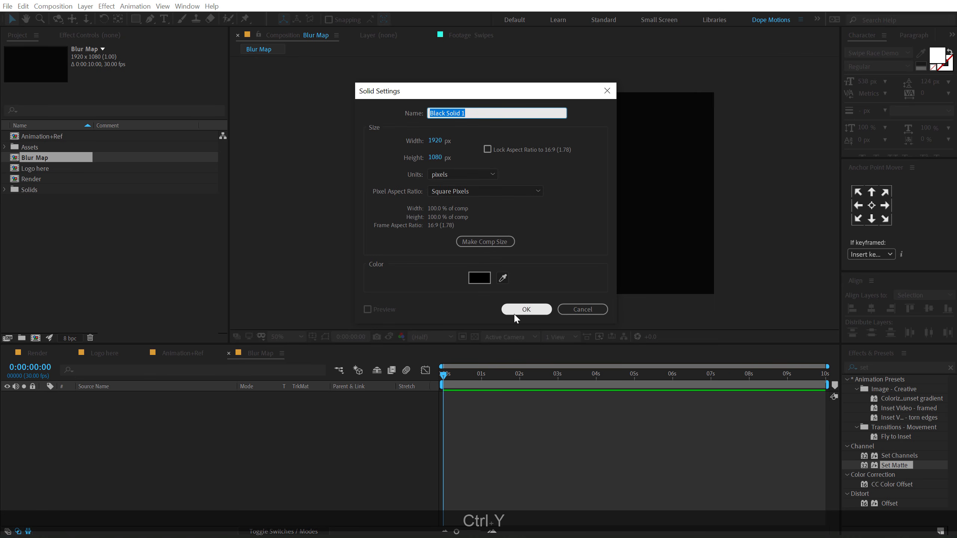
left_click(476, 281)
type("FFFFFF")
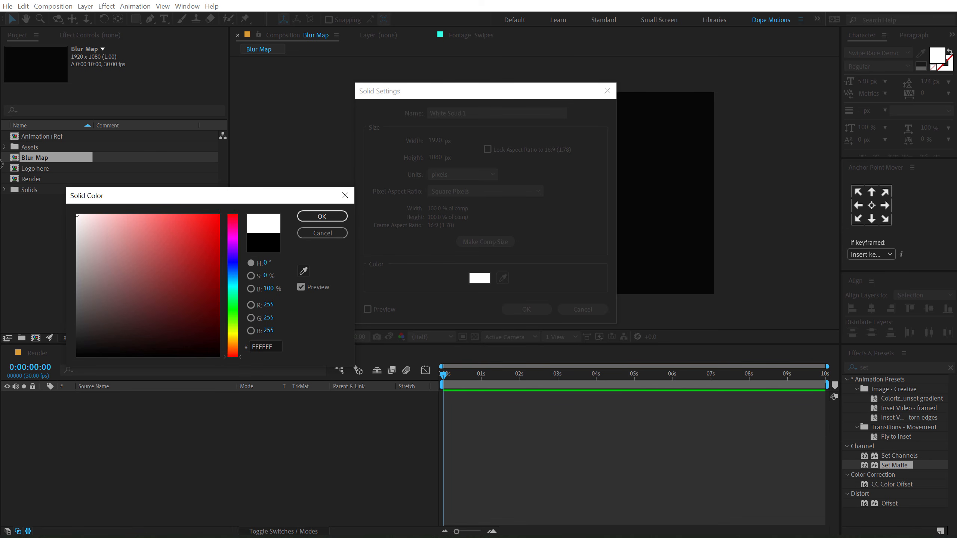
left_click(322, 216)
left_click(526, 309)
Draw a tall black (000000) rectangle spanning the frame height on its own shape layer and centre it horizontally.
left_click(147, 439)
left_click(135, 19)
left_click(332, 19)
left_click(77, 356)
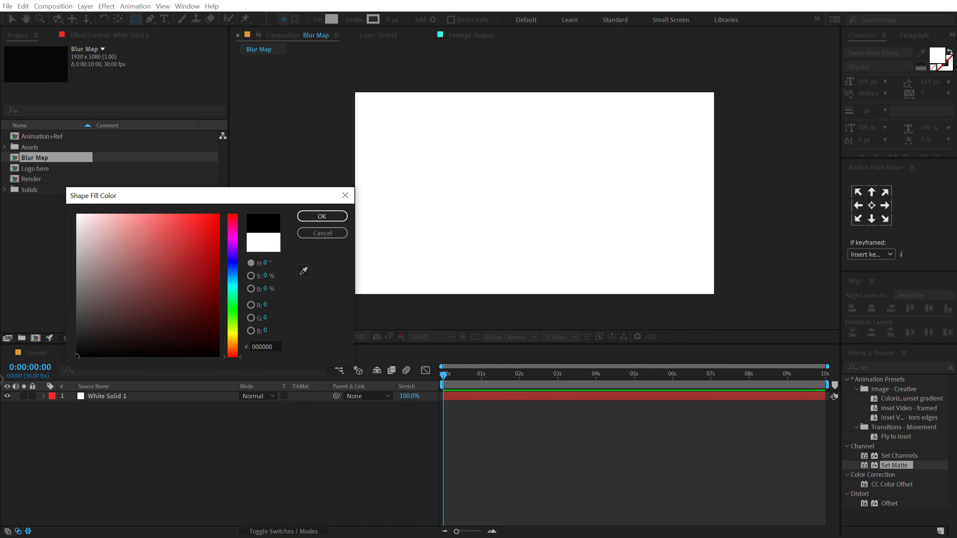
left_click(322, 217)
left_click_drag(508, 90, 548, 299)
left_click(871, 308)
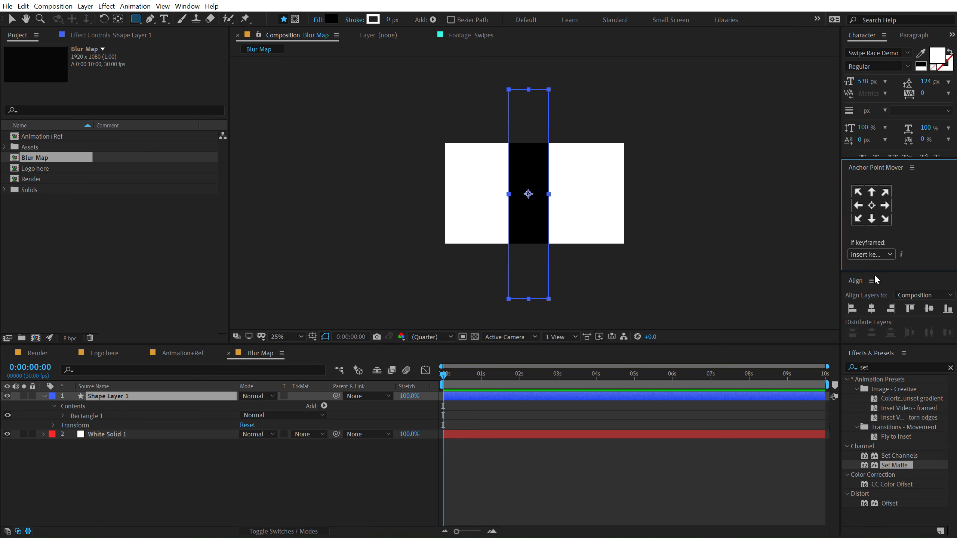
Rotate the black rectangle's shape layer to 12°.
left_click(115, 395)
key("r")
left_click_drag(259, 406, 264, 406)
left_click(178, 398)
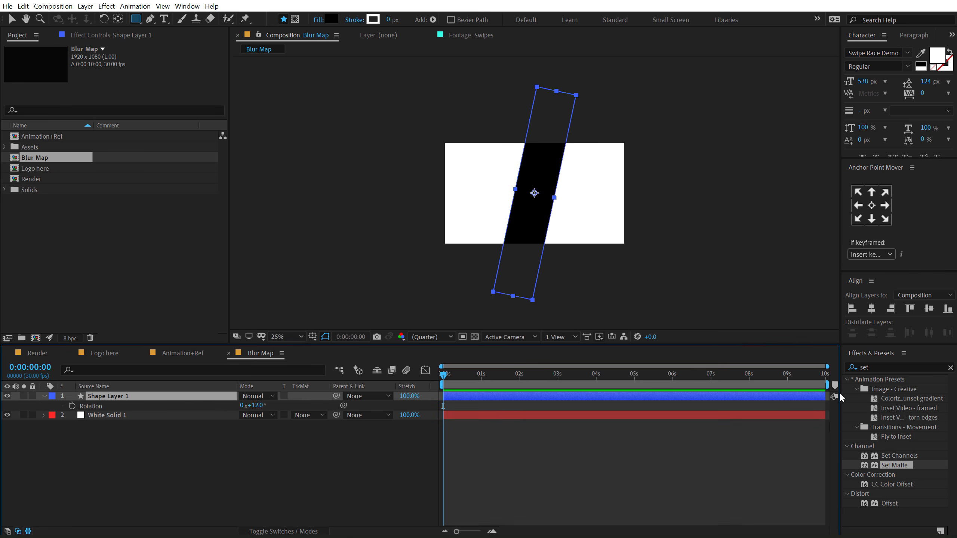
Apply Gaussian Blur to the black rectangle with Repeat Edge Pixels enabled and Blurriness set to 135.2.
left_click(888, 367)
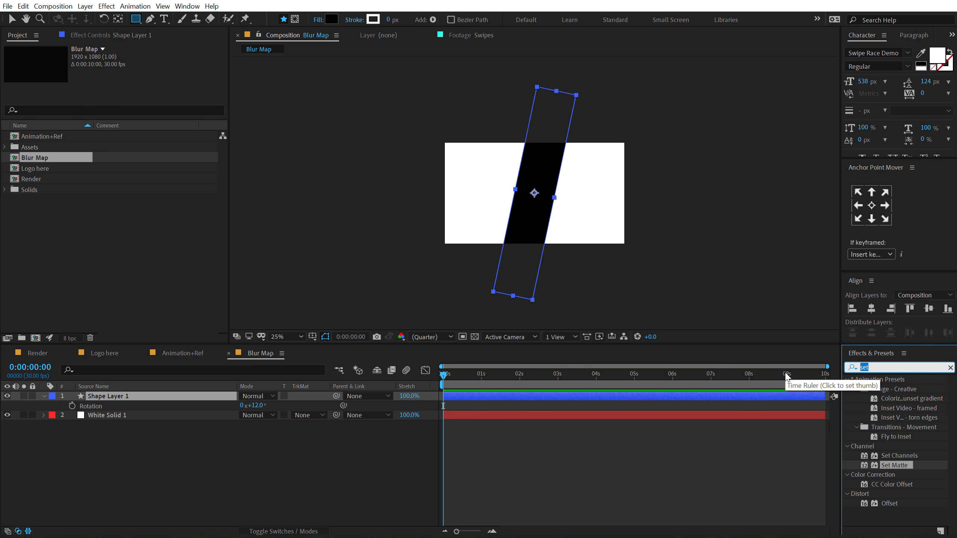
type("gau")
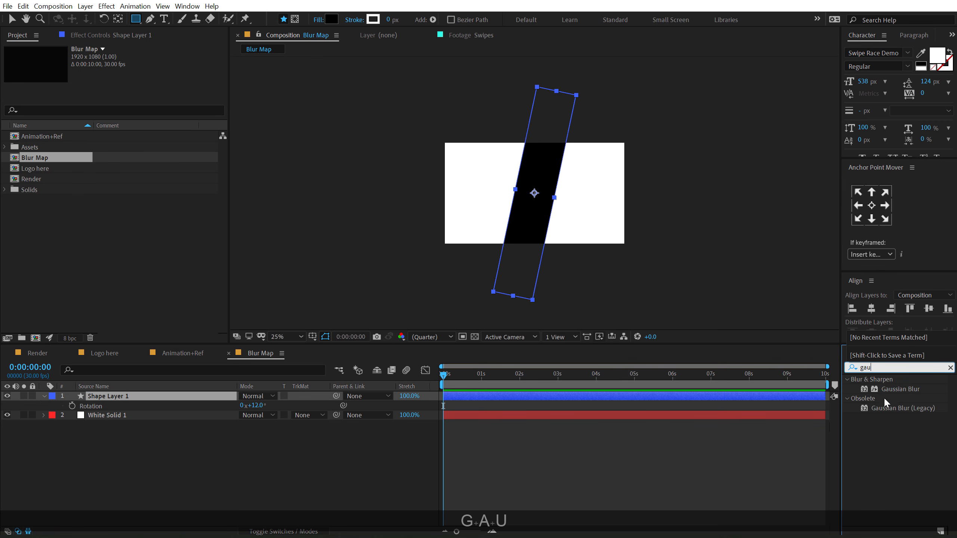
double_click(890, 389)
left_click(127, 87)
left_click_drag(128, 68, 618, 82)
left_click(263, 471)
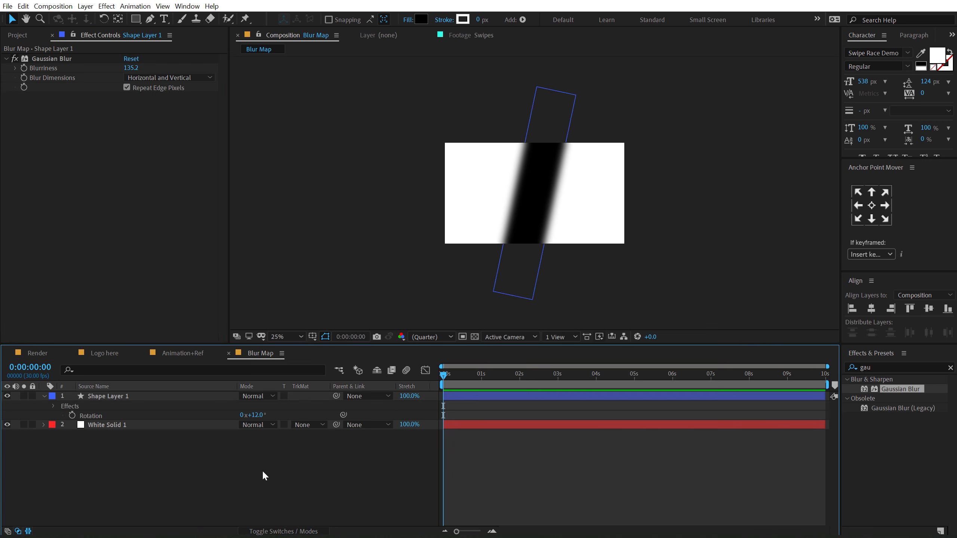
Add an adjustment layer named Blur above Animation+Ref in the Render composition.
left_click(58, 351)
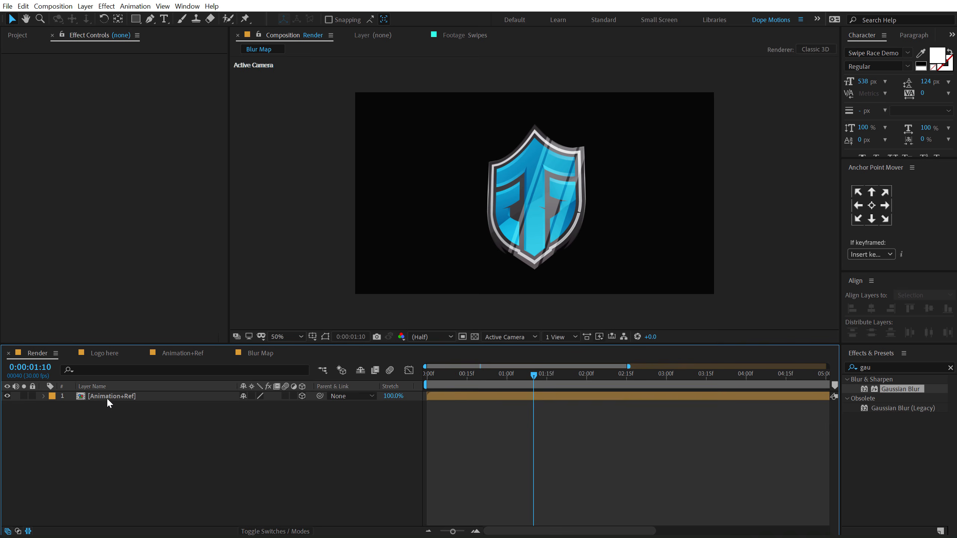
right_click(125, 420)
mouse_move(186, 315)
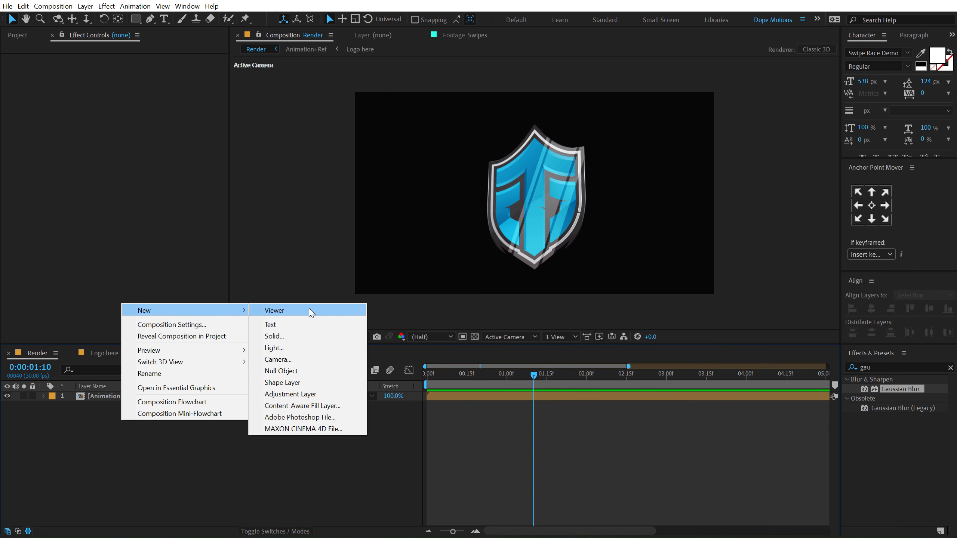
left_click(299, 393)
key("Return")
type("Blur")
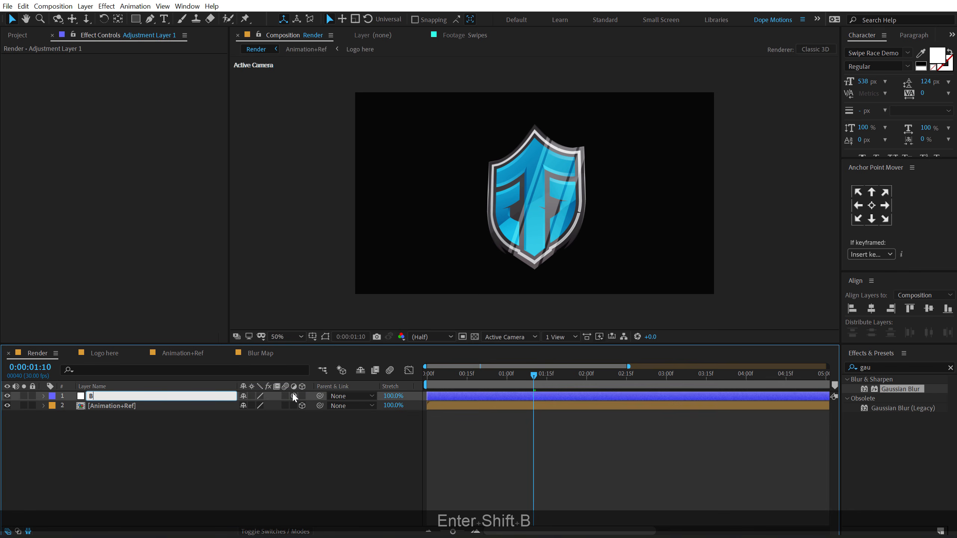
key("Return")
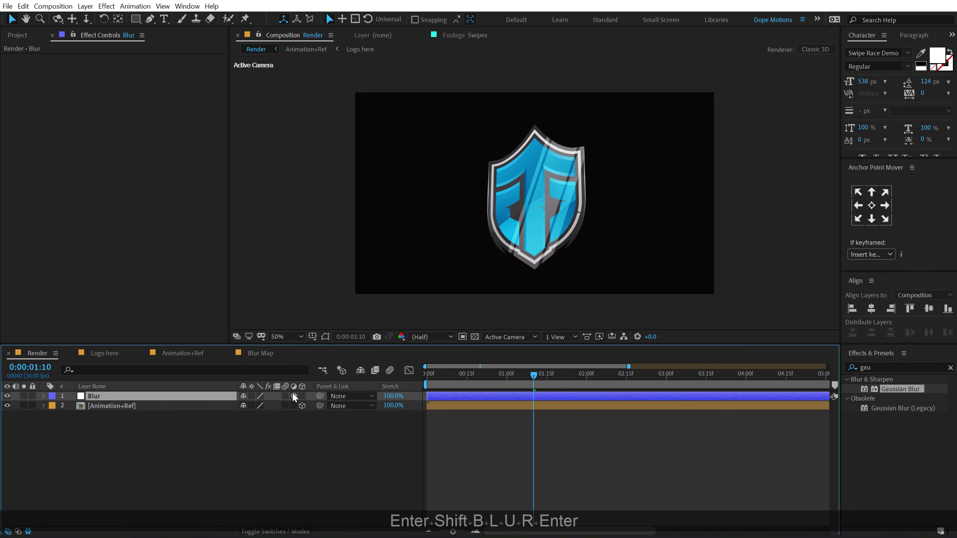
Apply the Camera Lens Blur effect to the Blur adjustment layer and view the composition at 100%.
left_click(898, 371)
type("camer")
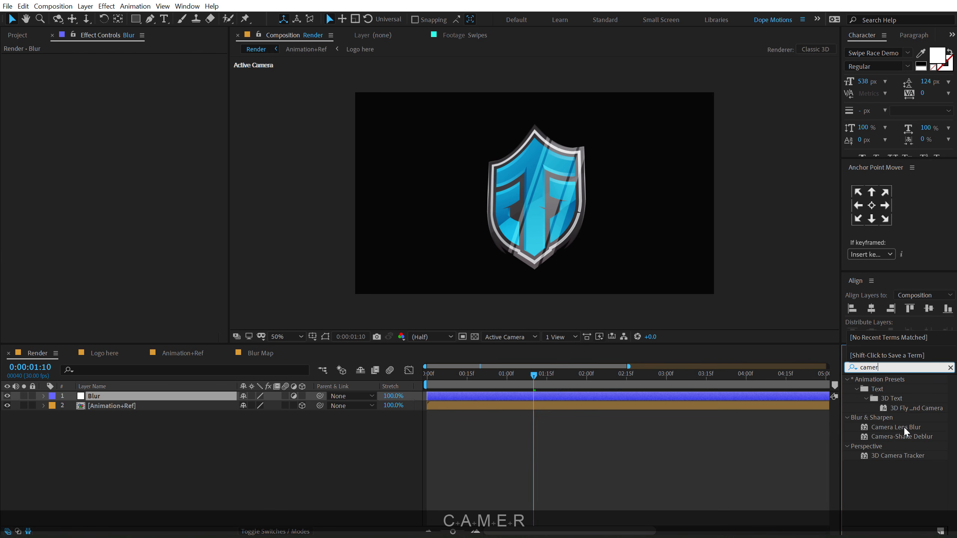
left_click_drag(903, 427, 144, 236)
key("slash")
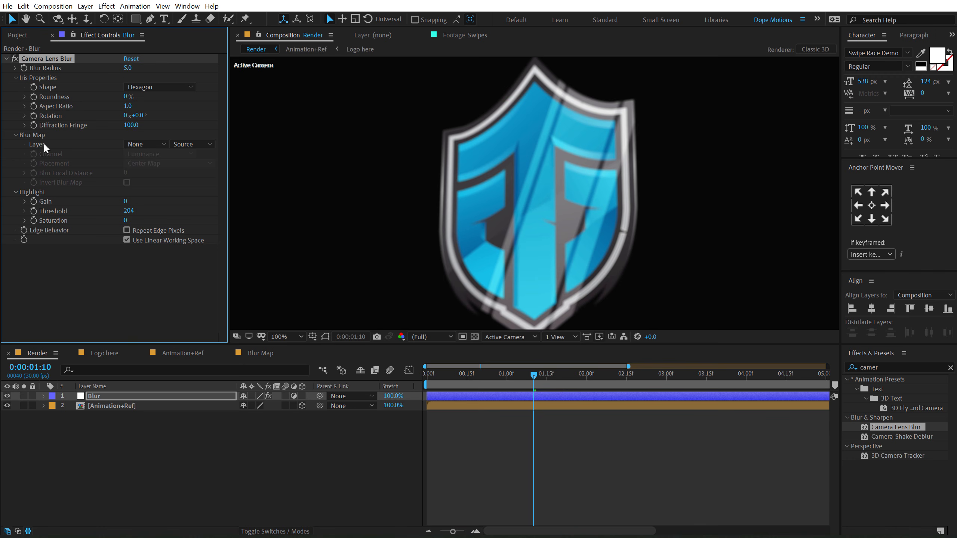
Add the Blur Map composition as the lowest layer of the Render composition and turn off its visibility.
left_click(157, 145)
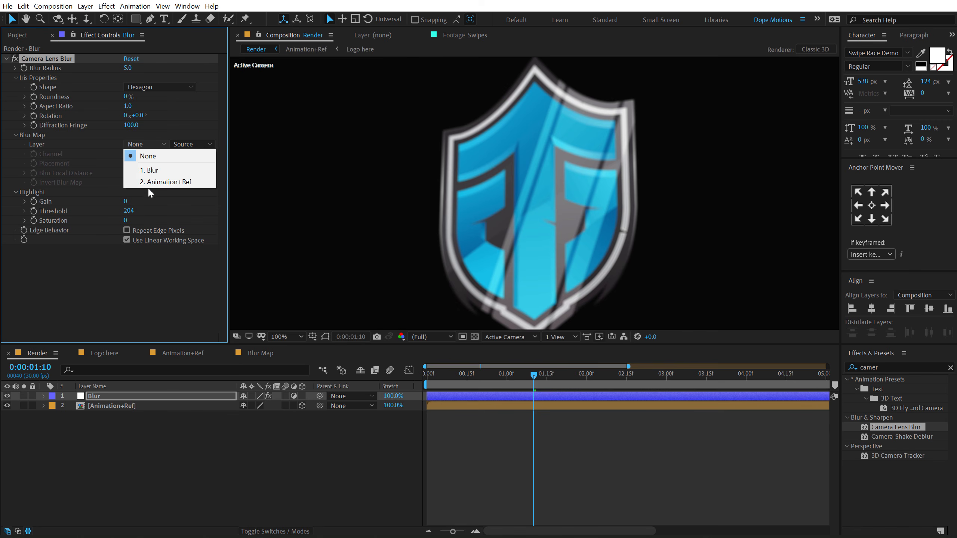
left_click(108, 298)
left_click(17, 35)
left_click_drag(50, 158, 106, 438)
left_click(7, 414)
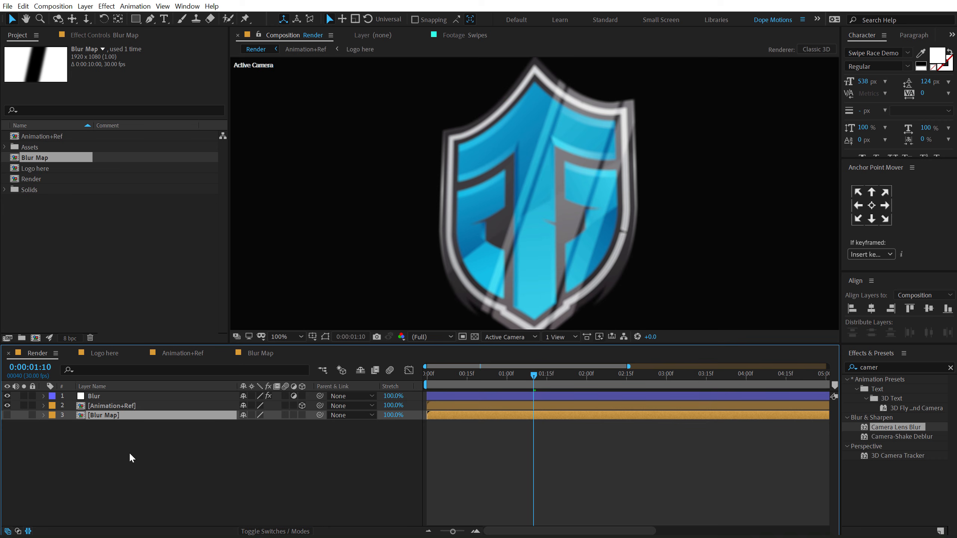
Use the Blur Map layer as the Camera Lens Blur's blur map and set Blur Radius to 12.
left_click(101, 395)
left_click(97, 35)
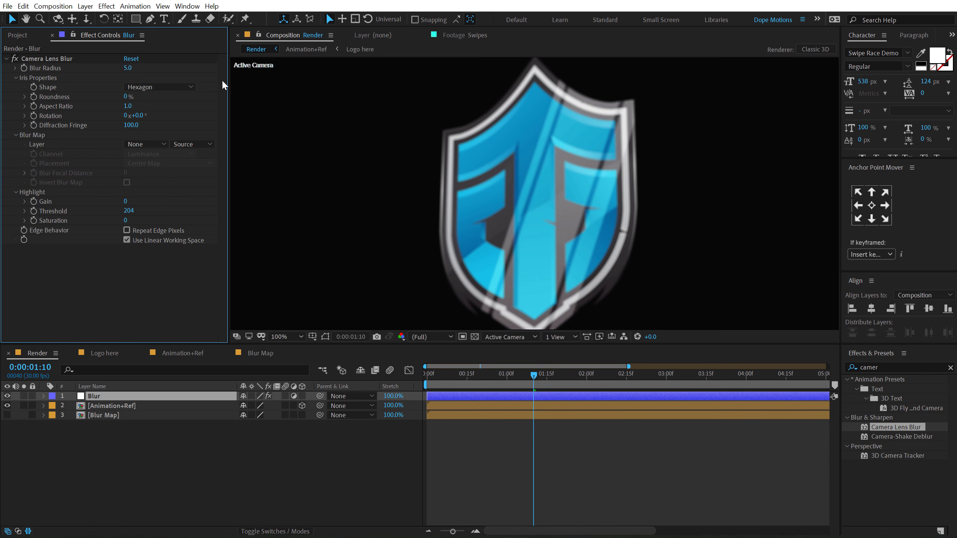
left_click(149, 145)
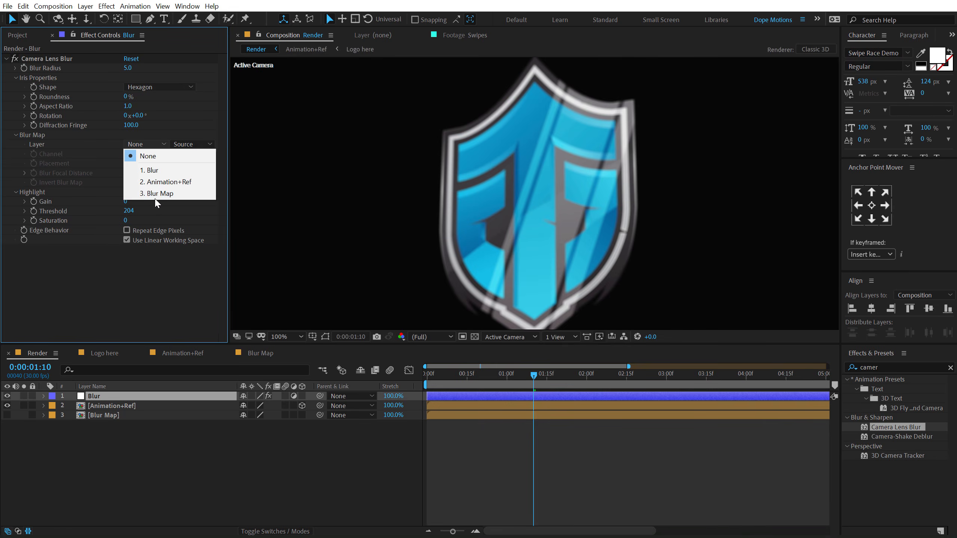
left_click(157, 191)
mouse_move(141, 68)
left_mouse_down()
mouse_move(150, 68)
mouse_move(136, 68)
left_mouse_up()
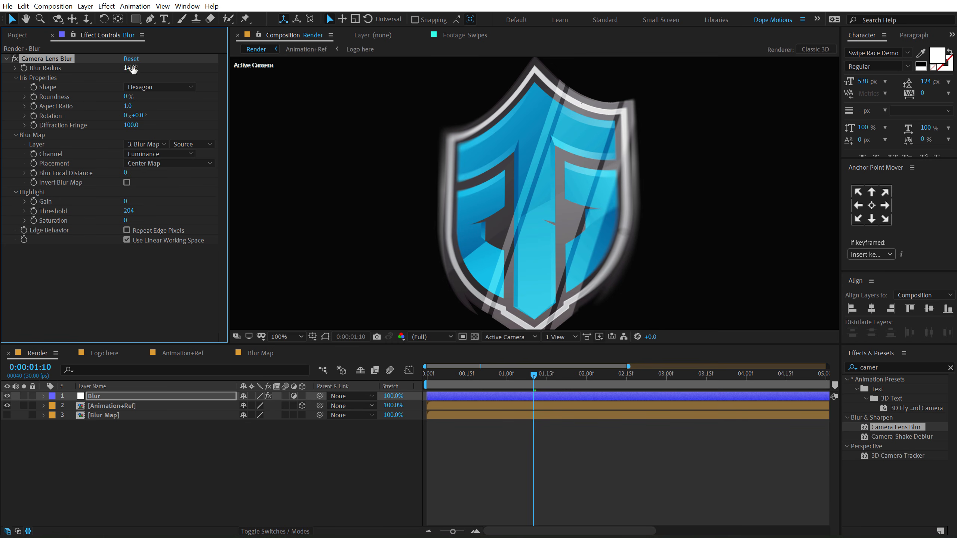
type("12")
key("Return")
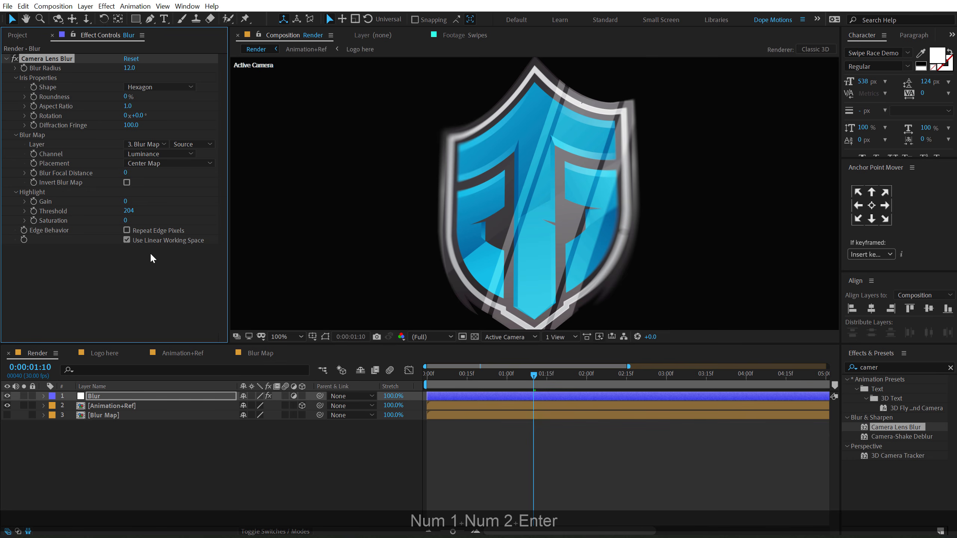
Start keyframing the Camera Lens Blur's Blur Radius at 0:00:01:10.
scroll(489, 214, "down", 2)
left_click(528, 382)
left_click_drag(527, 380, 534, 378)
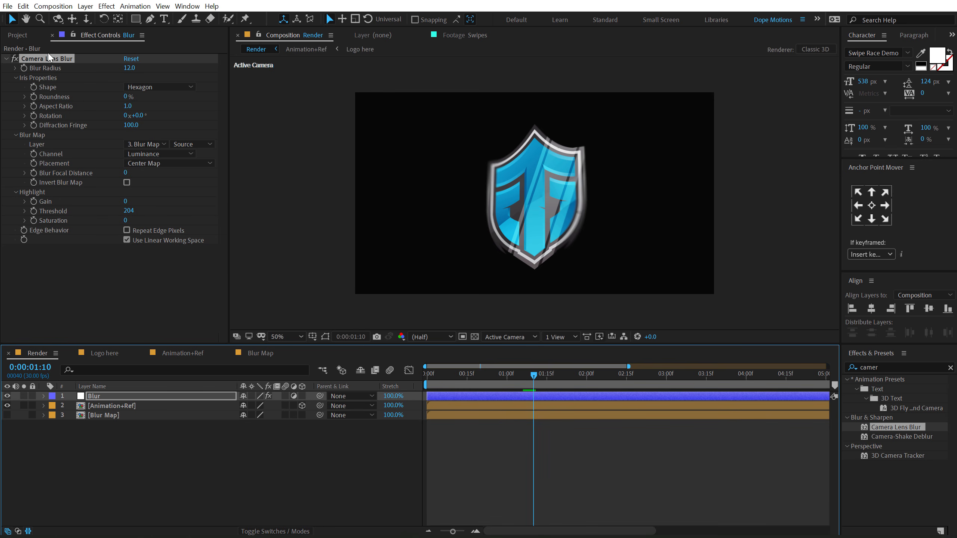
left_click(24, 68)
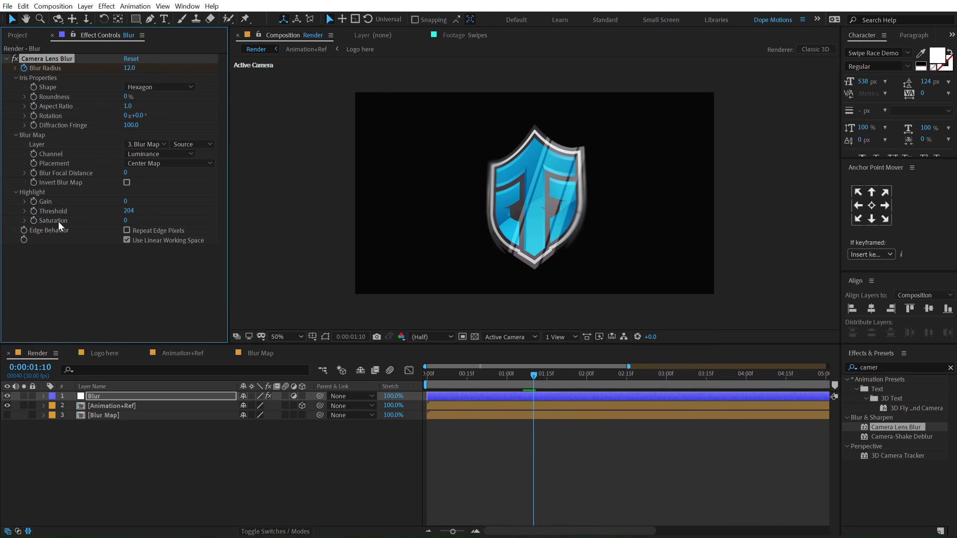
Start keyframing Blur Focal Distance at 0:00:01:10 and set Blur Radius to 0 at 0:00:00:00.
left_click(33, 172)
left_click_drag(533, 374, 325, 394)
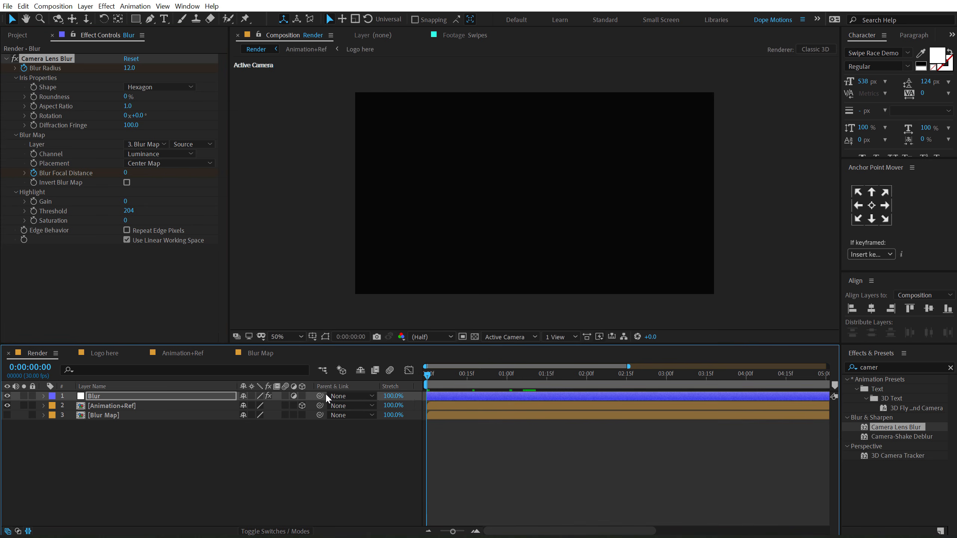
left_click(127, 68)
type("0")
key("Return")
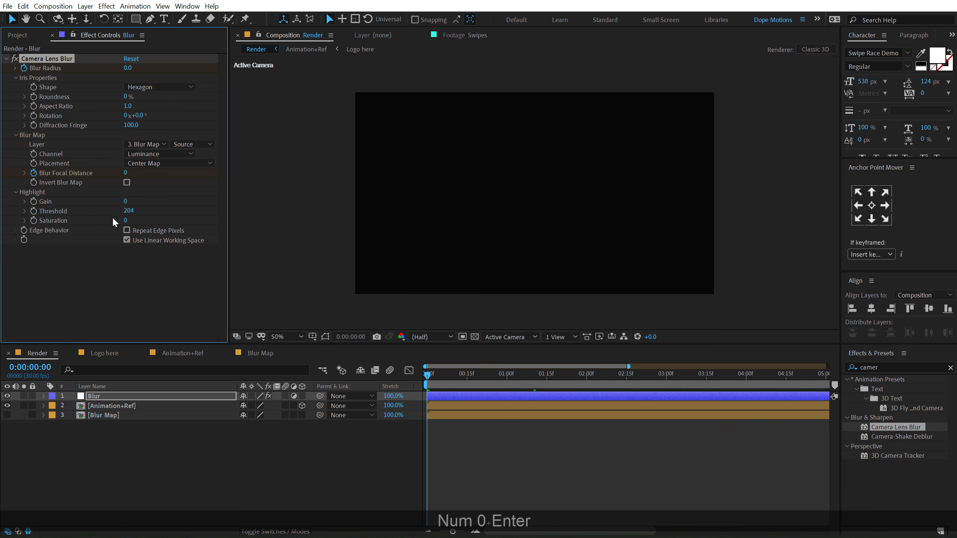
Add a Blur Focal Distance keyframe at 0:00:00:00 and set Blur Radius to 0 at 0:00:02:10.
key("u")
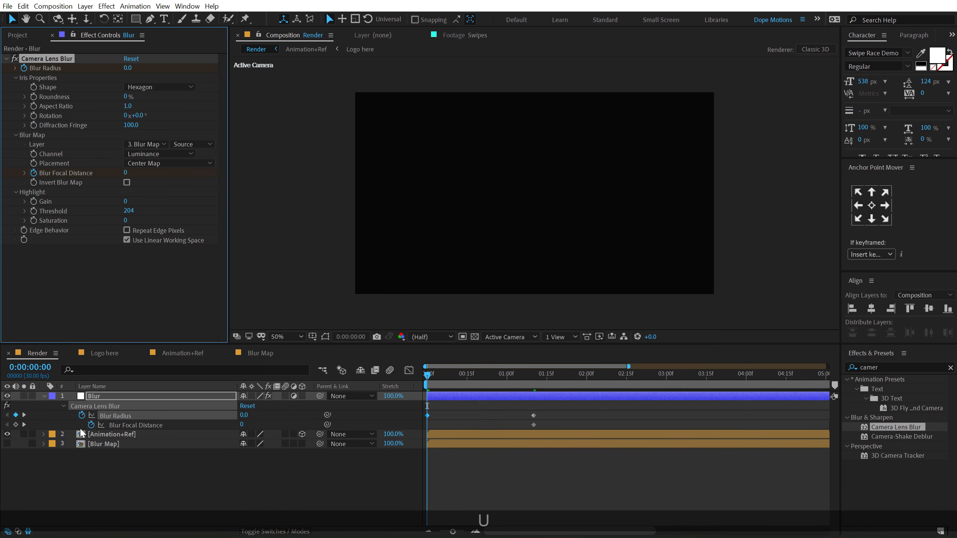
left_click(16, 424)
left_click_drag(429, 374, 616, 396)
left_click(129, 68)
type("0")
key("Return")
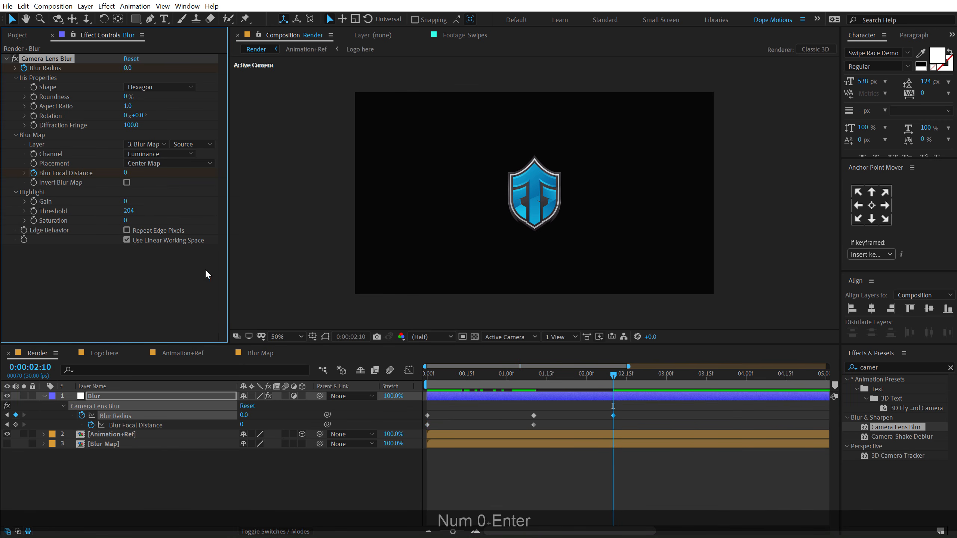
Set Blur Focal Distance to 255, move that keyframe to 0:00:00:00 and preview the blur animation.
left_click_drag(524, 377, 447, 383)
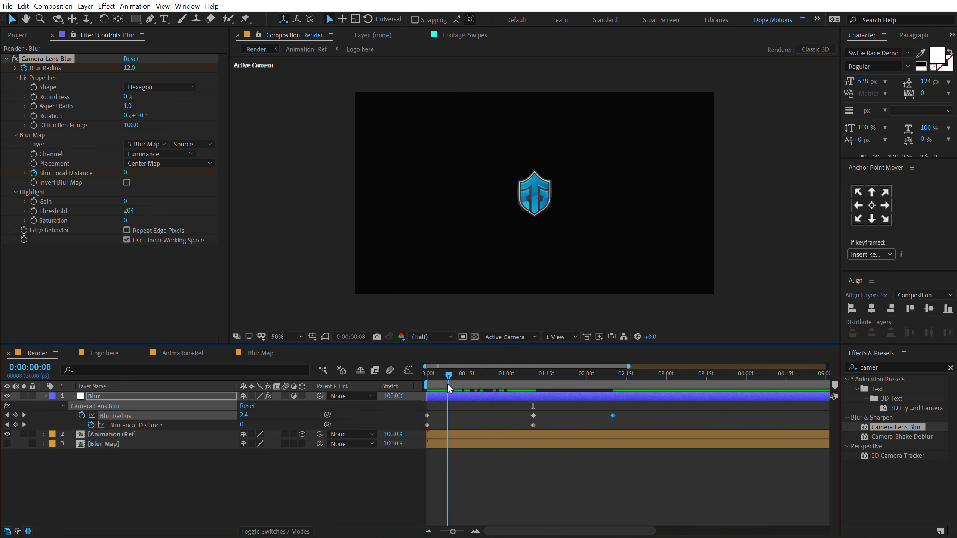
left_click(122, 170)
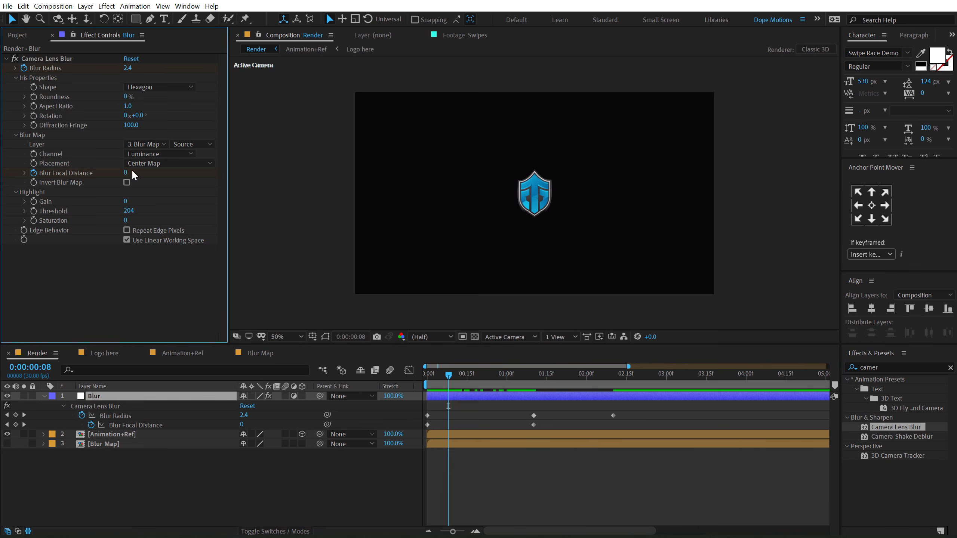
left_click_drag(127, 173, 133, 172)
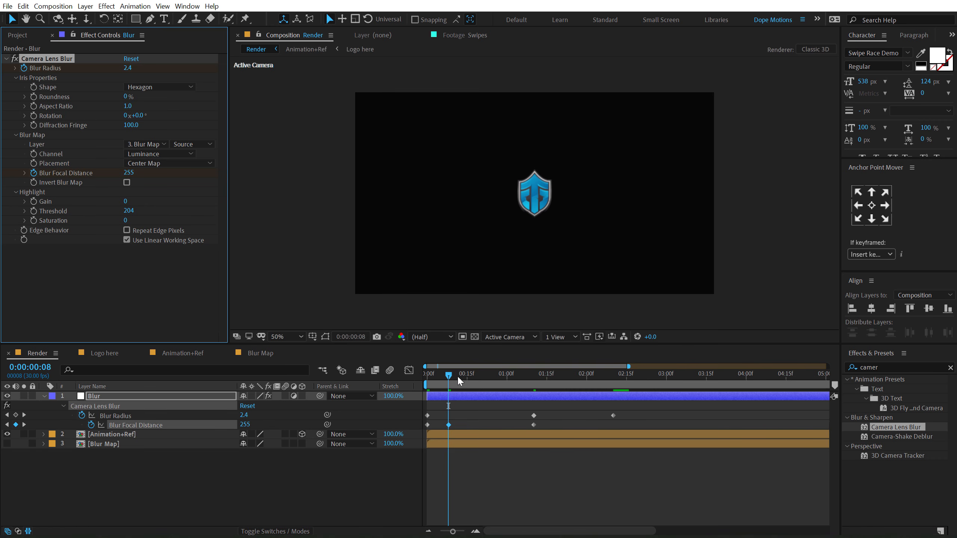
left_click_drag(448, 424, 427, 423)
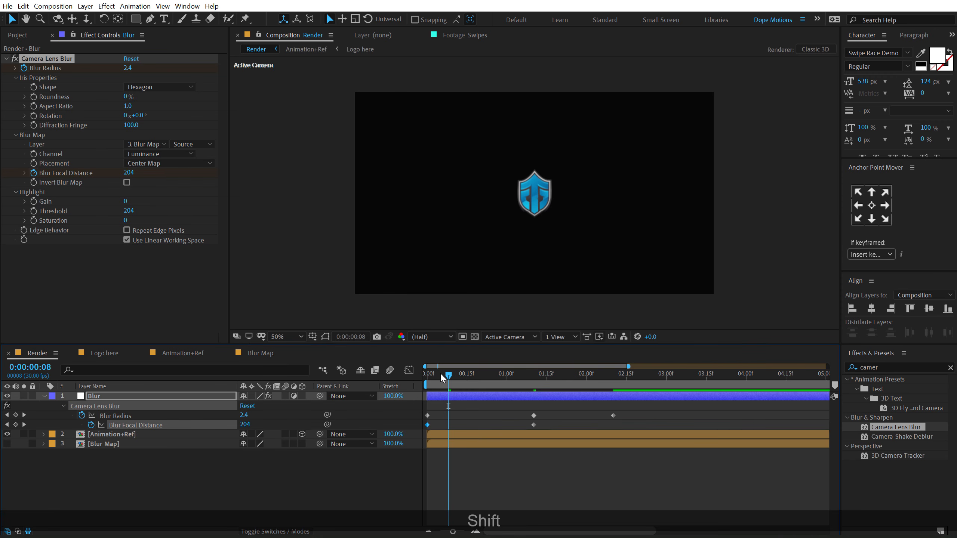
key("space")
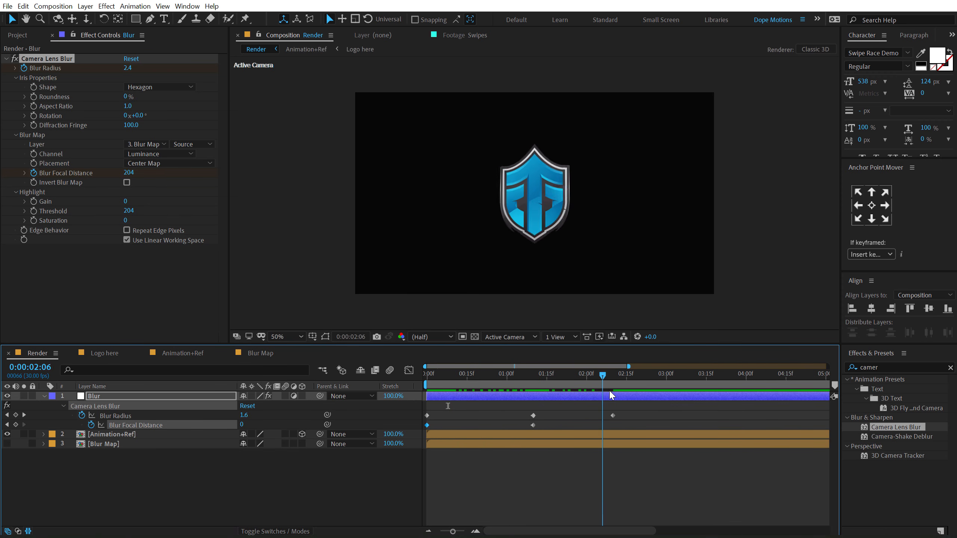
Set Blur Radius to 15 at 0:00:01:10 and scrub back through the blur animation.
left_click_drag(621, 390, 529, 393)
left_click(130, 68)
type("15")
key("Return")
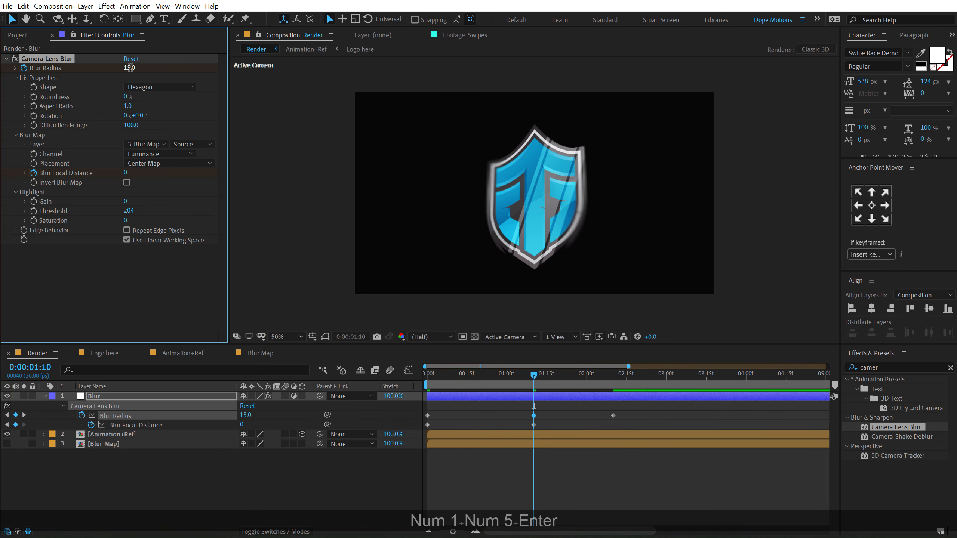
left_click_drag(537, 389, 478, 388)
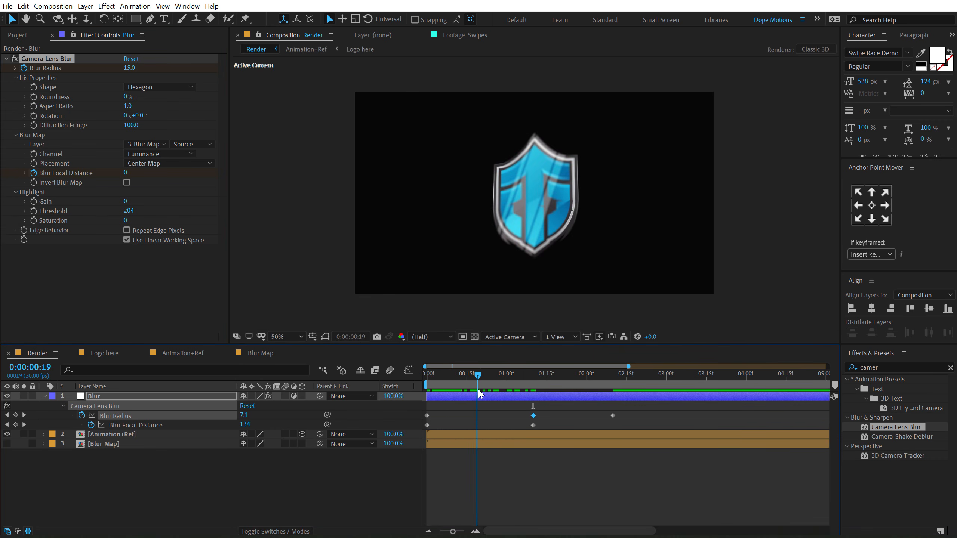
Enable motion blur for the Animation+Ref layer and the Render composition, then preview from the start.
left_click(223, 463)
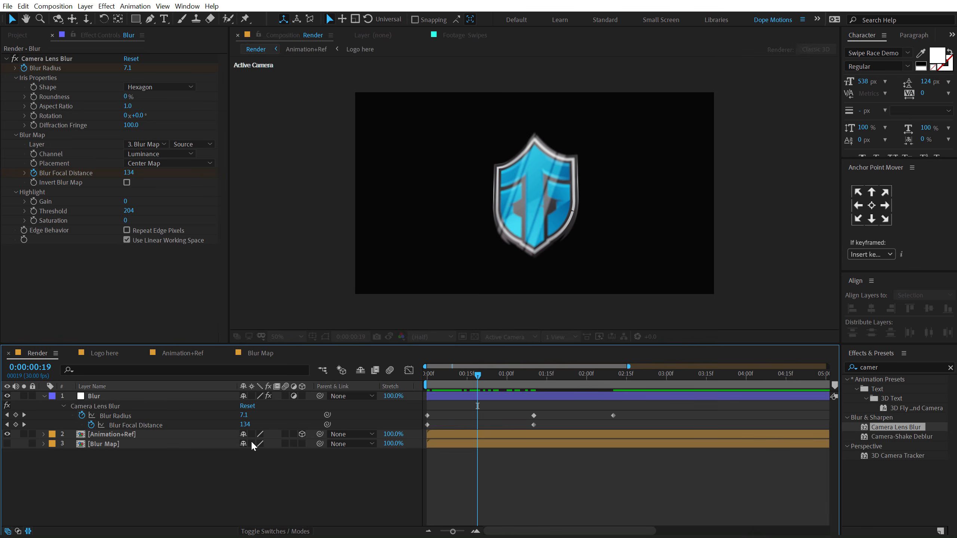
left_click(285, 434)
left_click_drag(477, 376, 333, 395)
key("space")
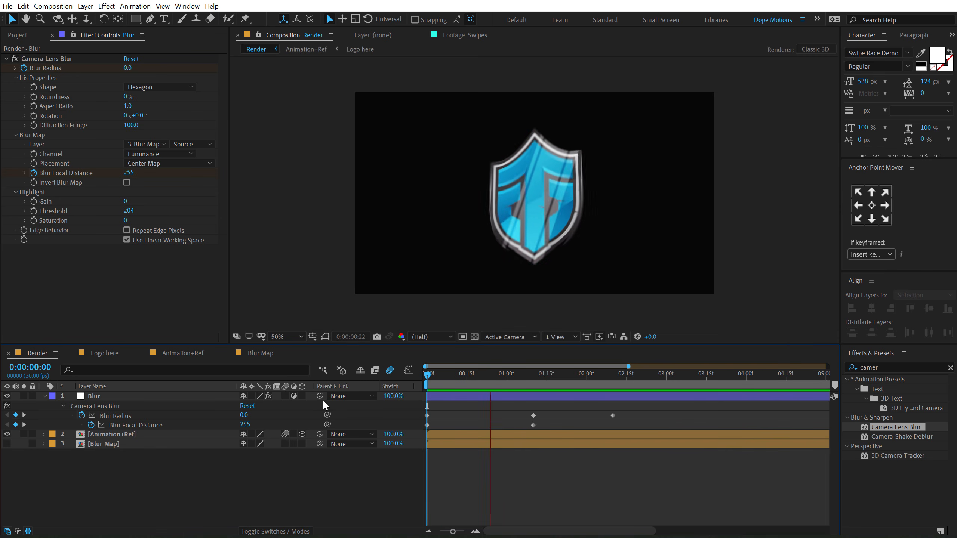
Apply Easy Ease to all Blur Radius and Blur Focal Distance keyframes.
left_click_drag(560, 380, 537, 388)
left_click_drag(631, 405, 408, 434)
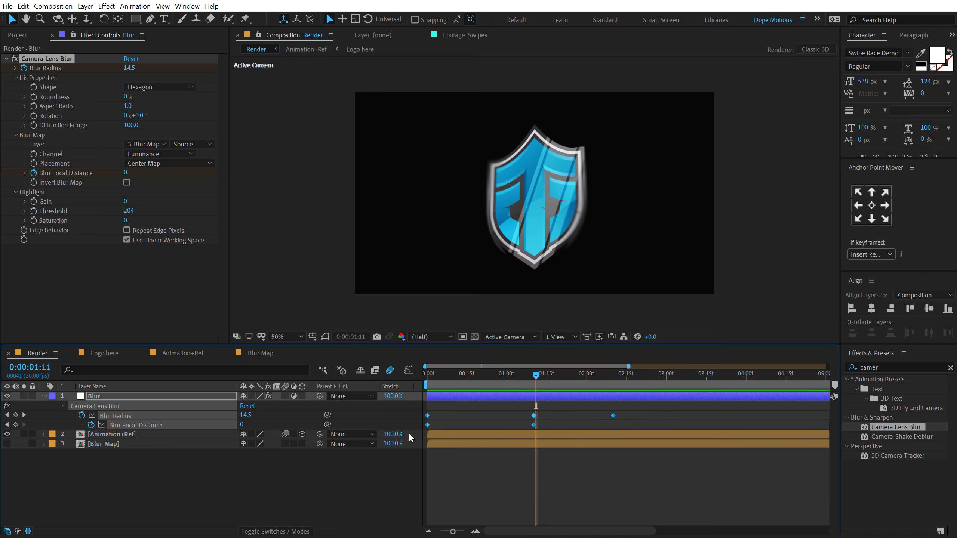
right_click(427, 415)
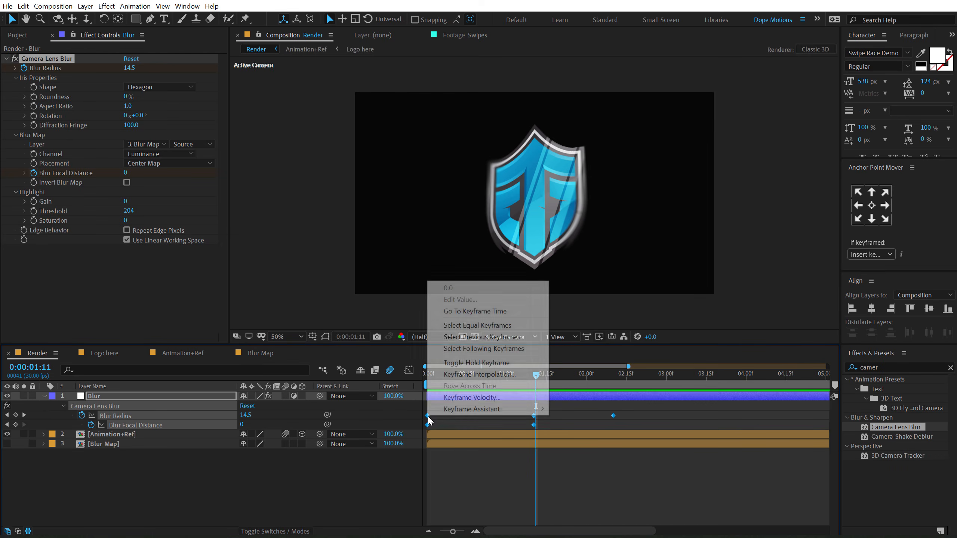
mouse_move(536, 407)
left_click(590, 441)
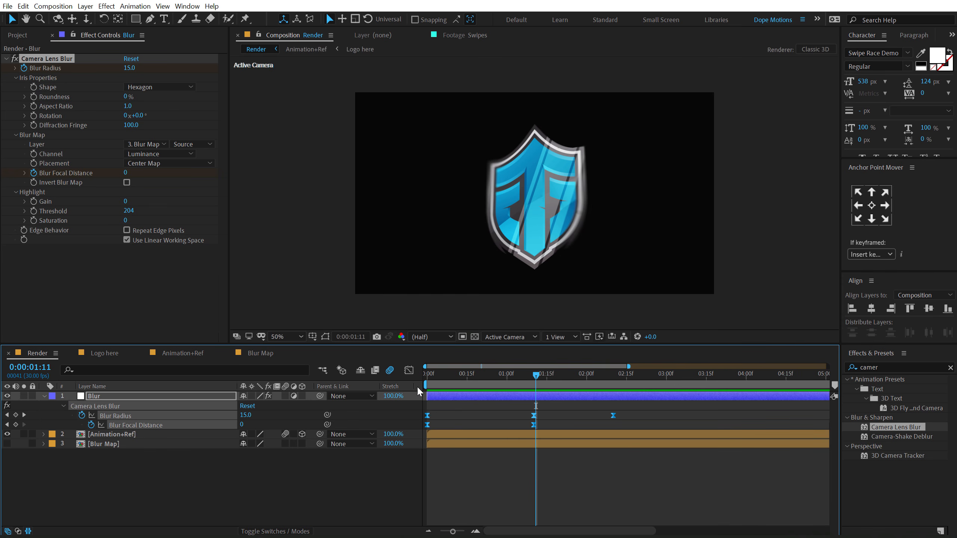
Stretch the middle blur keyframes' speed handles outward on both sides, preview the easing and collapse the Blur layer's properties.
left_click(409, 370)
left_click_drag(559, 399, 459, 404)
left_click_drag(555, 395, 583, 404)
key("space")
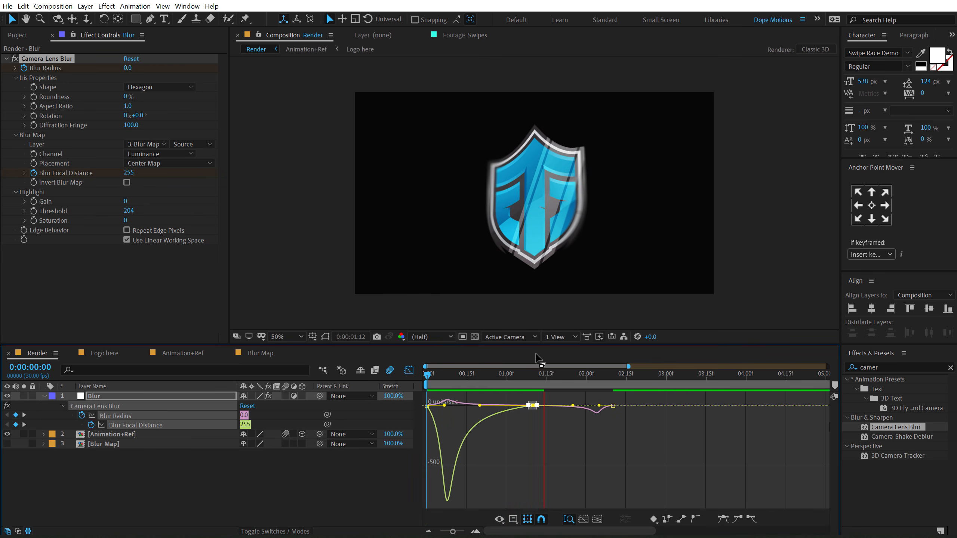
left_click(535, 372)
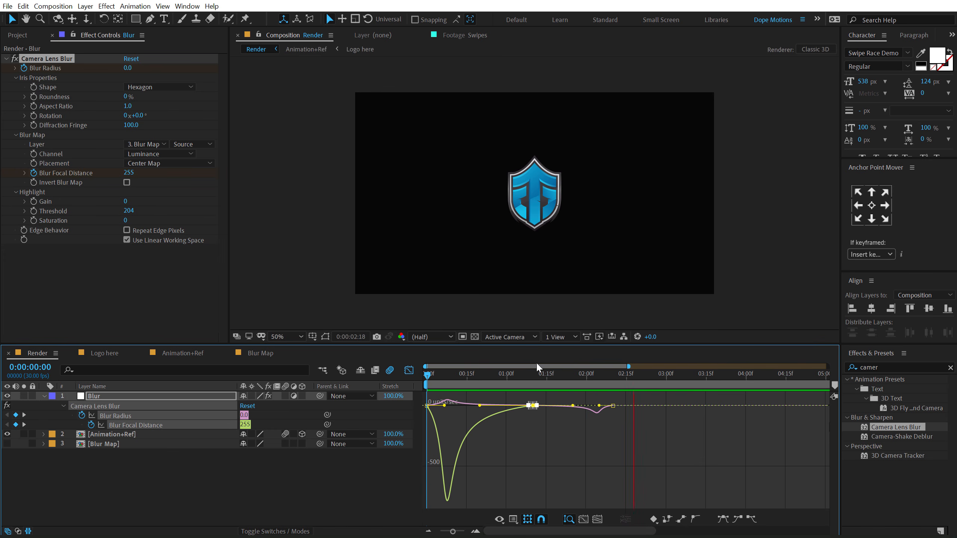
left_click(409, 370)
left_click(360, 484)
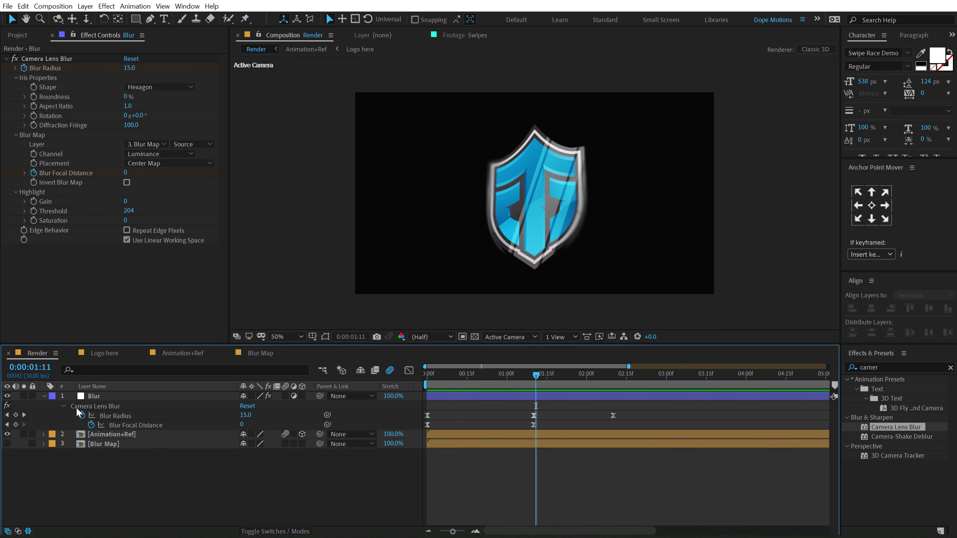
left_click(44, 396)
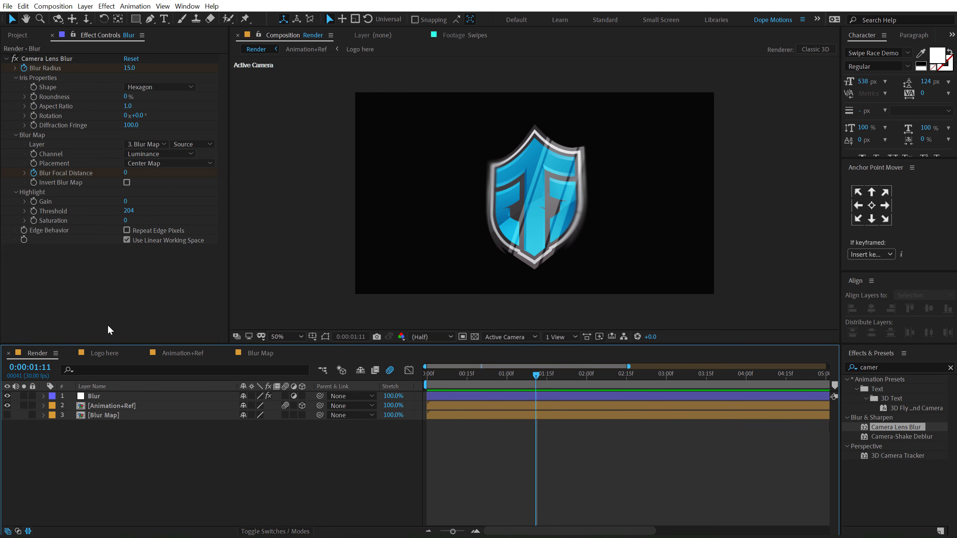
Create a composition named Edges and add the Animation+Ref composition to it.
left_click(24, 31)
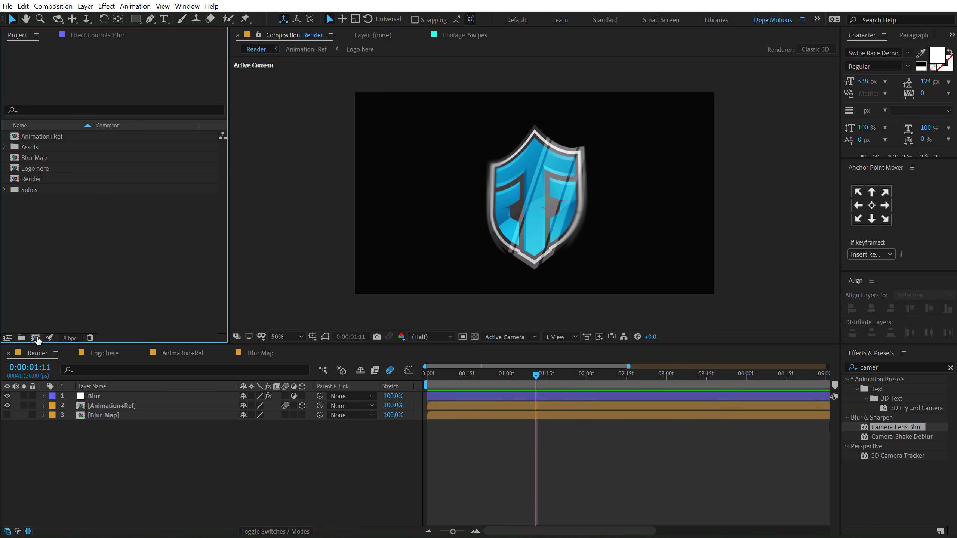
left_click(36, 338)
type("Edges")
left_click(454, 394)
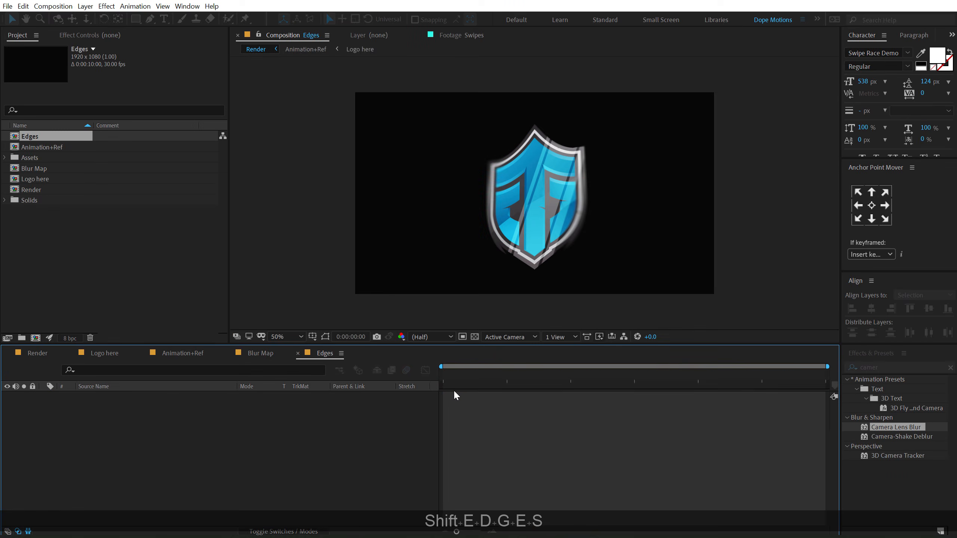
left_click_drag(43, 135, 113, 454)
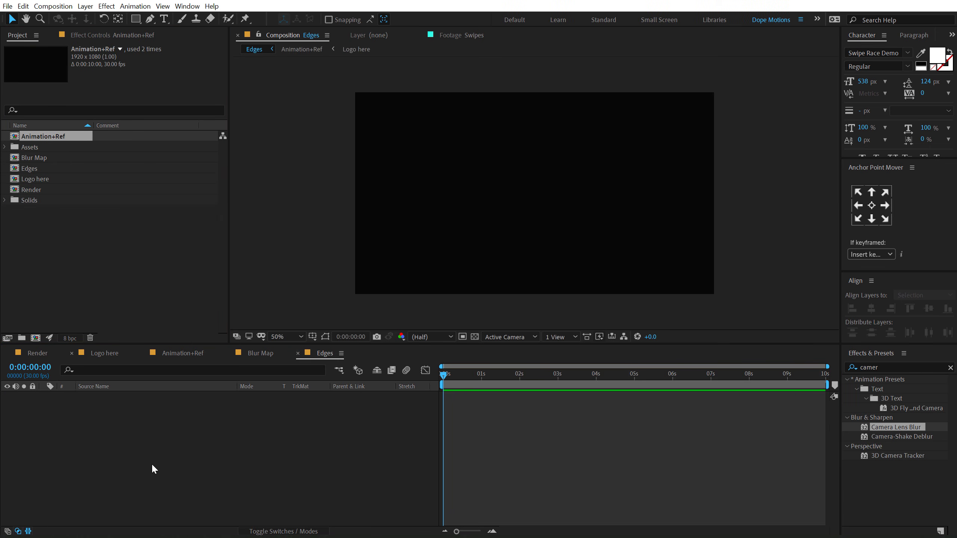
Create a white 1920 x 1080 solid named Fractals above the Animation+Ref layer in the Edges composition.
left_click(102, 441)
key("ctrl+y")
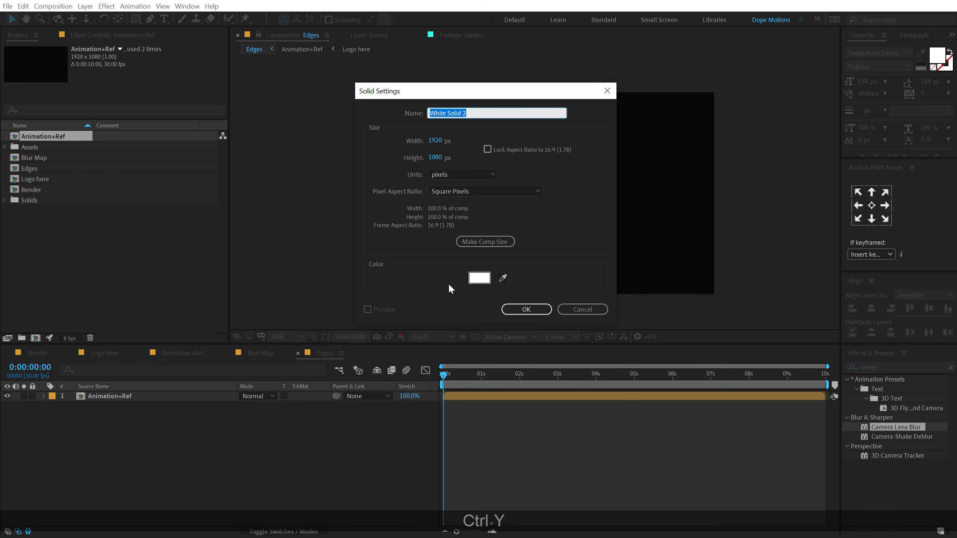
type("F")
type("ctals")
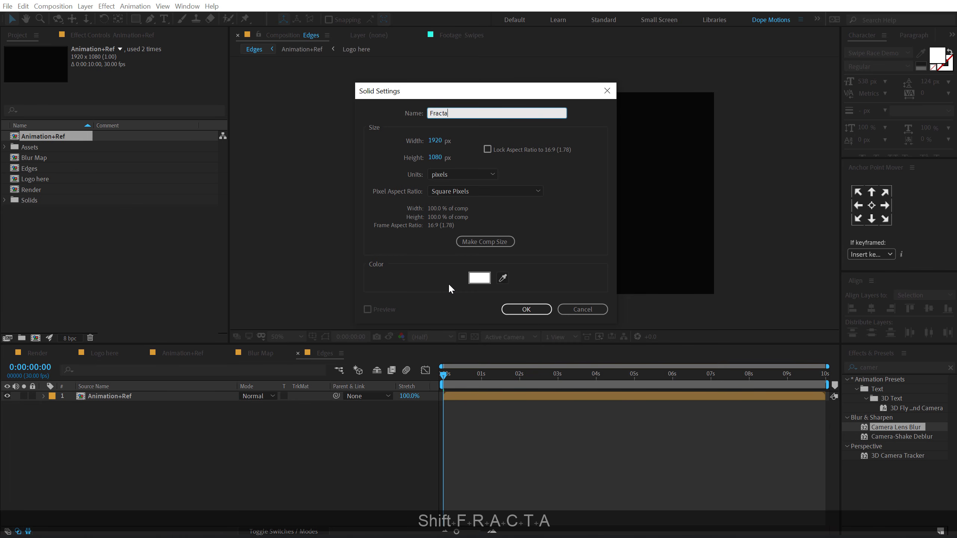
key("Return")
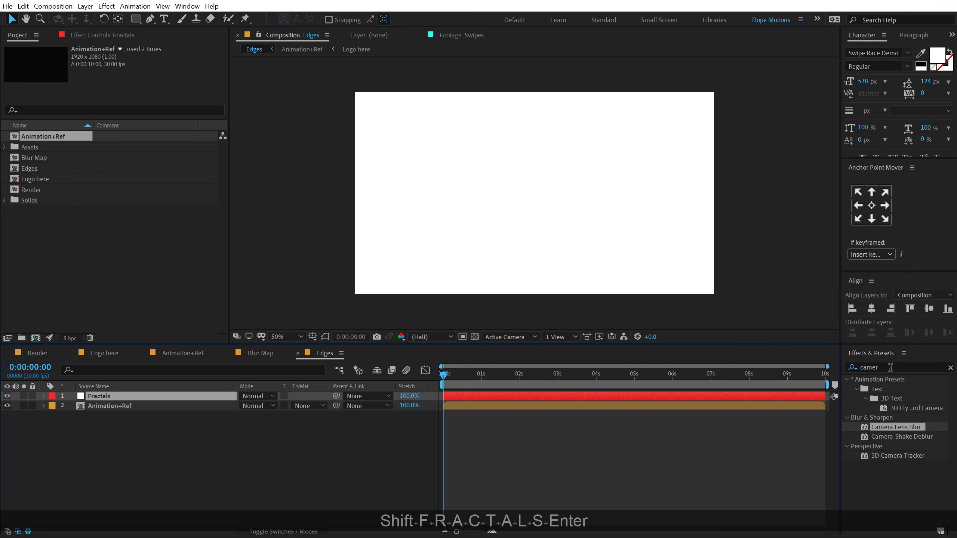
Apply Fractal Noise to the Fractals layer with Contrast 800 and Brightness -500.
left_click(891, 367)
type("frac")
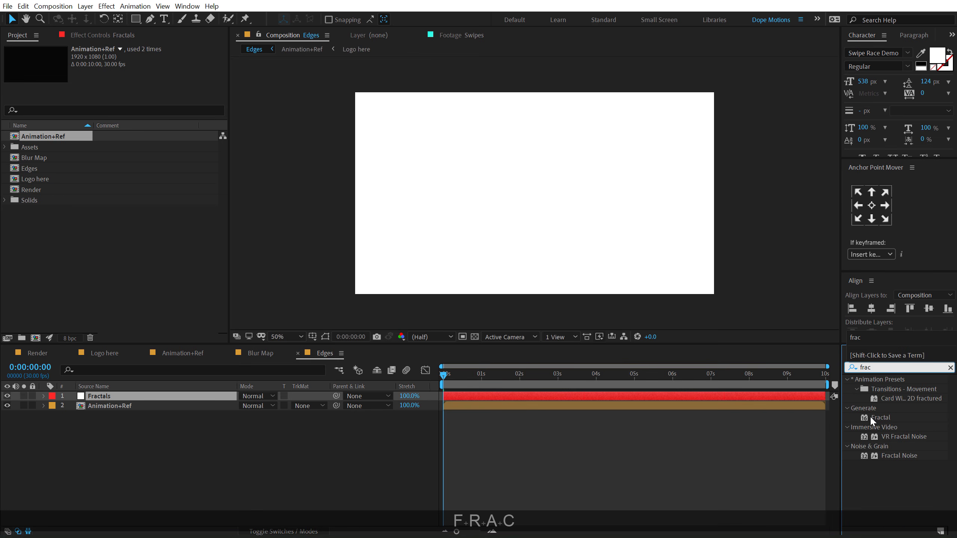
double_click(903, 455)
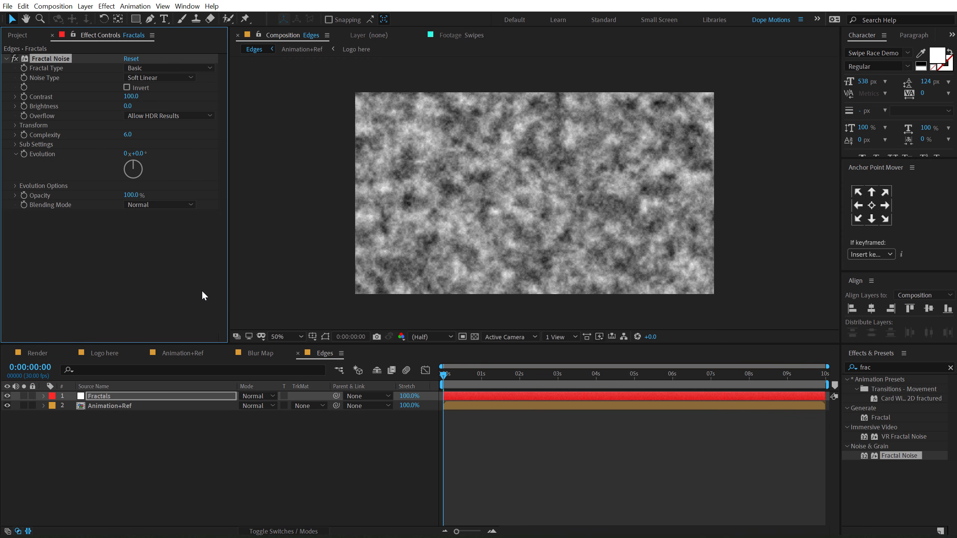
left_click(131, 96)
type("800")
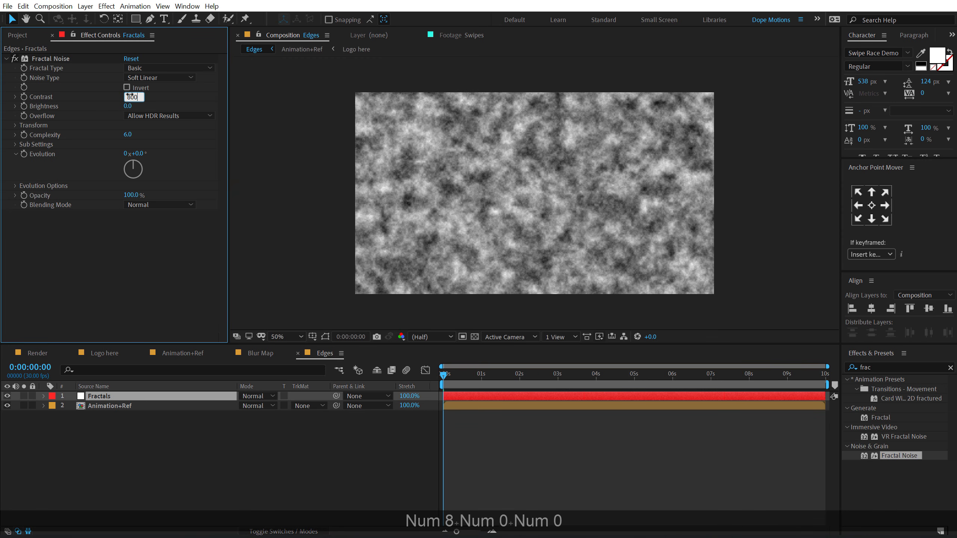
left_click(130, 108)
type("-500")
key("Return")
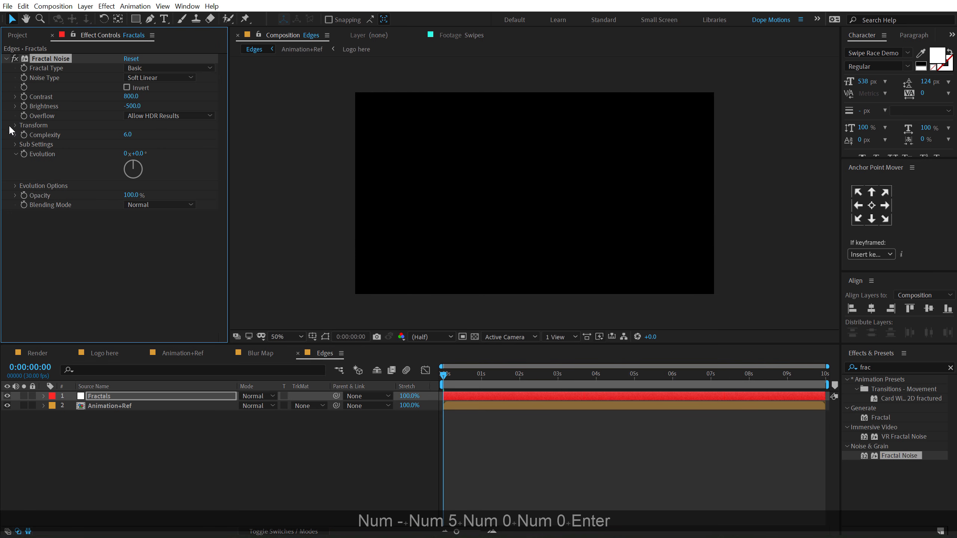
Start keyframing the Fractal Noise Brightness at 0:00:00:00 and set it to 0 at 0:00:01:10.
left_click(23, 106)
left_click(492, 380)
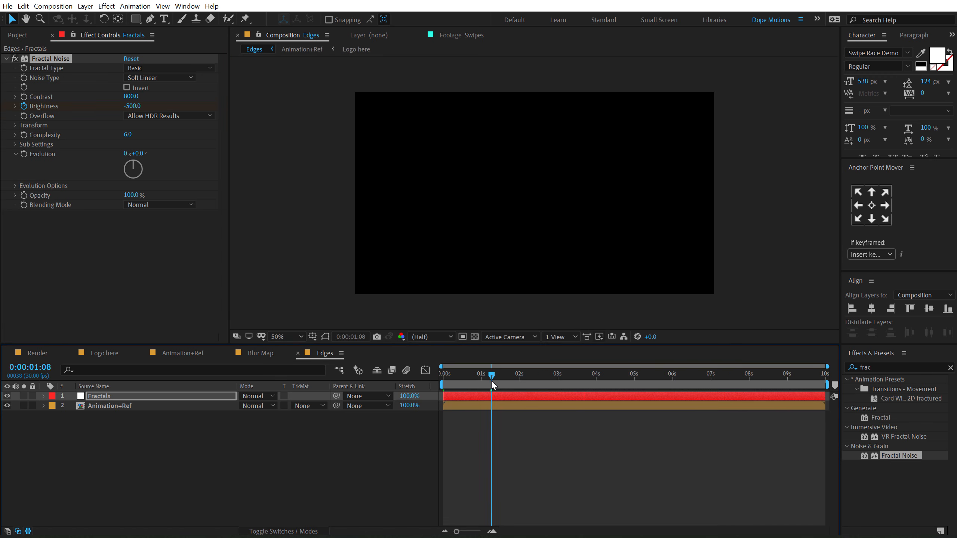
left_click(494, 380)
left_click(133, 106)
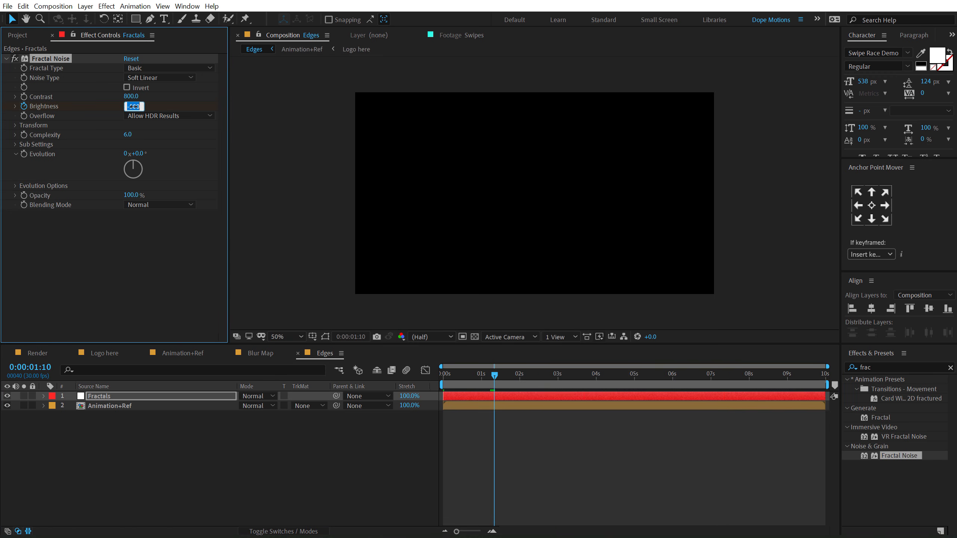
type("0")
key("Return")
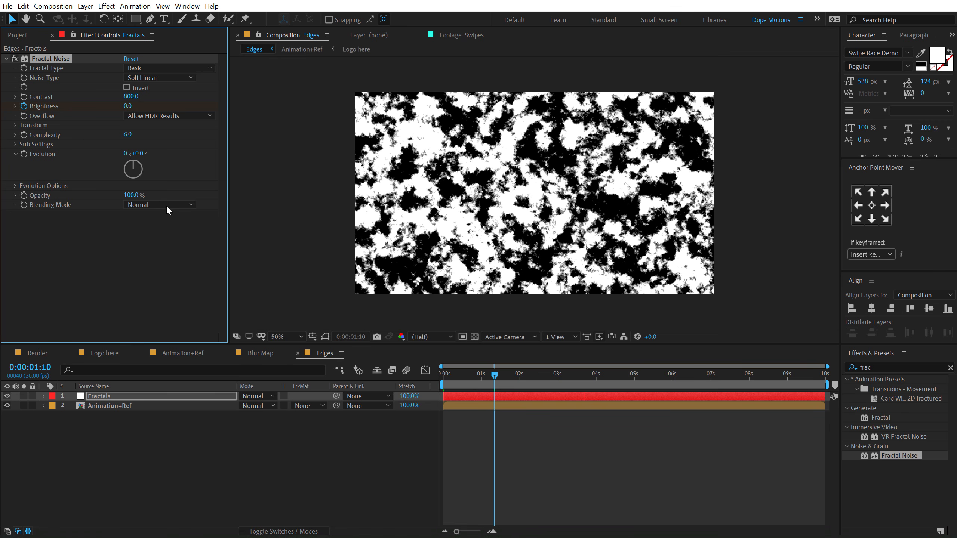
Show the Fractals layer's keyframes and set the Fractal Noise Brightness to -700 at 0:00:02:10.
key("u")
left_click_drag(550, 376, 530, 378)
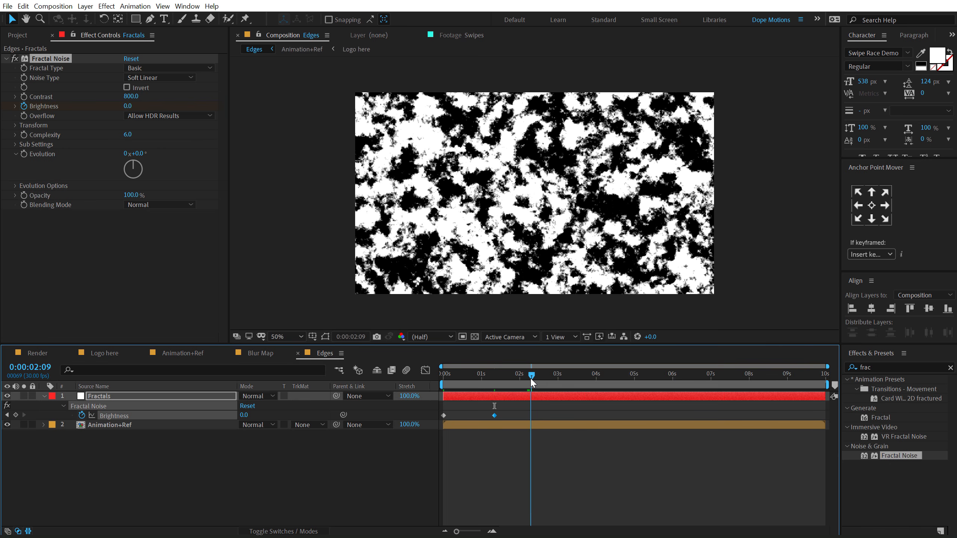
left_click_drag(530, 377, 532, 378)
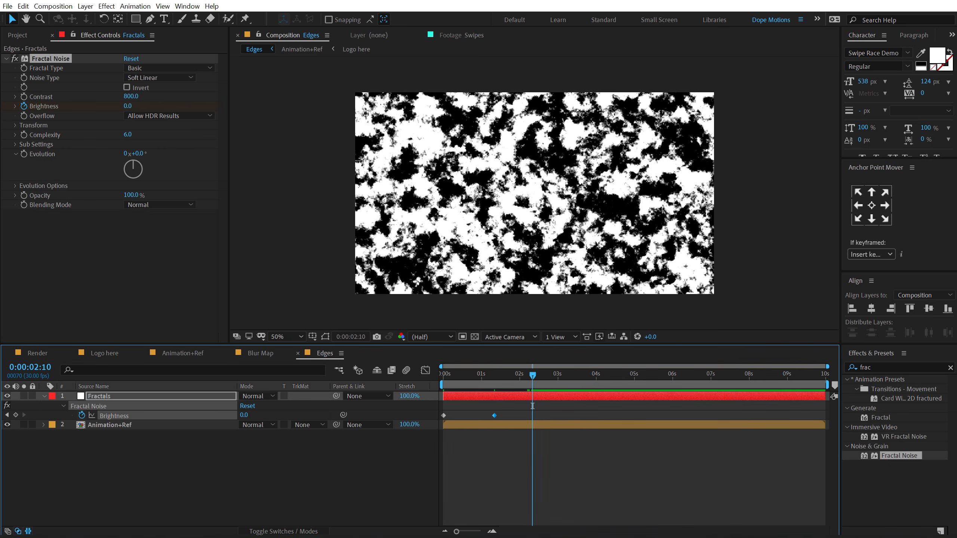
key("shift")
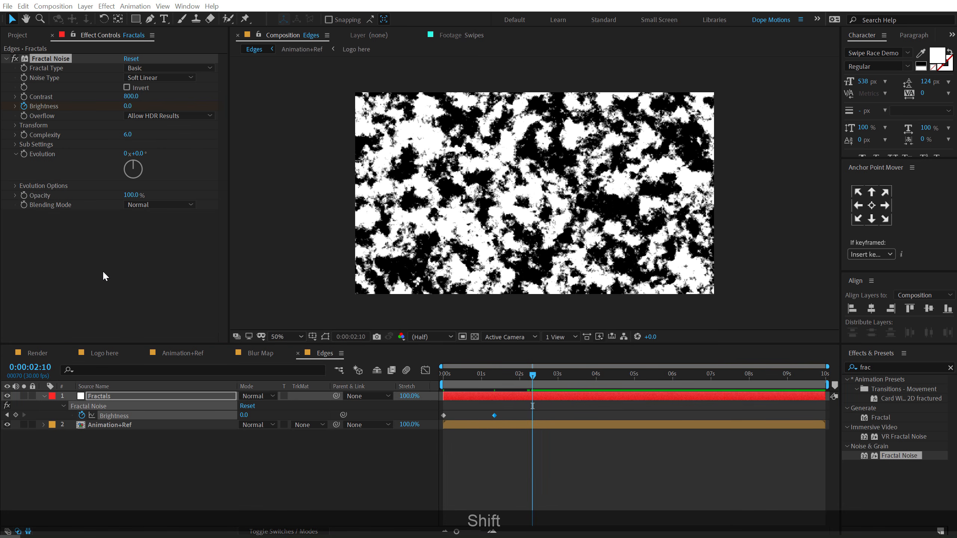
left_click(127, 107)
type("-700")
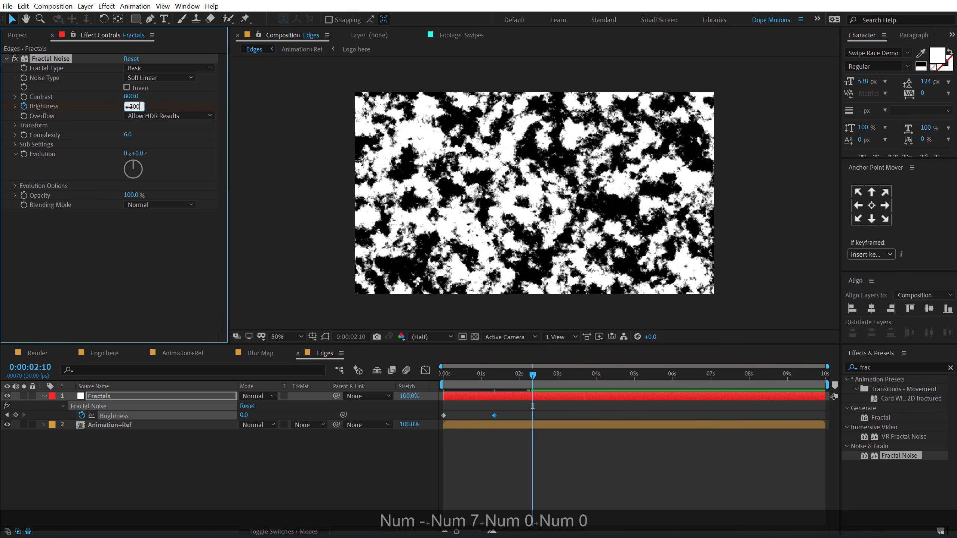
left_click(113, 255)
Set the Fractal Noise Complexity to 3 and preview the noise over the first second and a half.
left_click(126, 134)
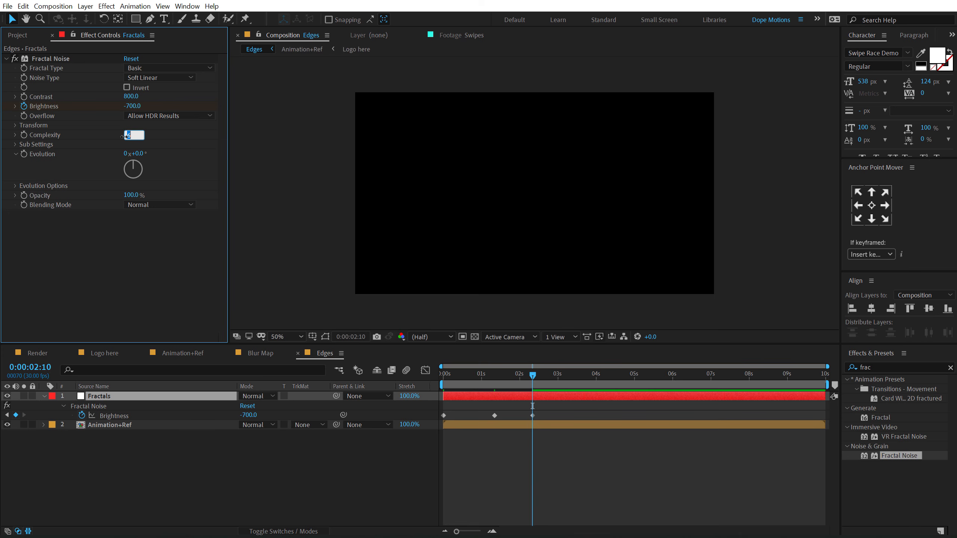
type("3")
key("Return")
left_click_drag(466, 383, 501, 383)
Set the Fractal Noise transform Scale to 300 at 0:00:01:10 and start keyframing it there.
left_click(16, 126)
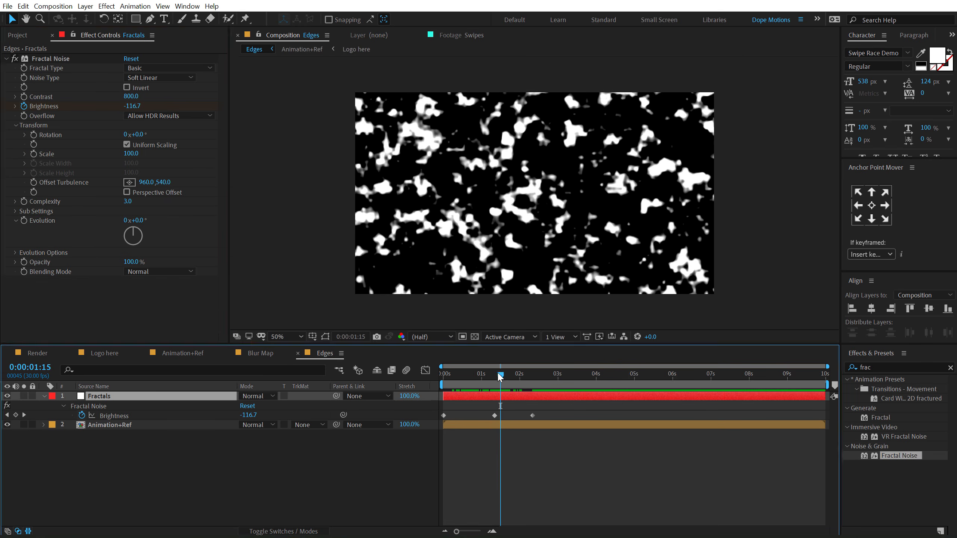
left_click_drag(500, 375, 495, 375)
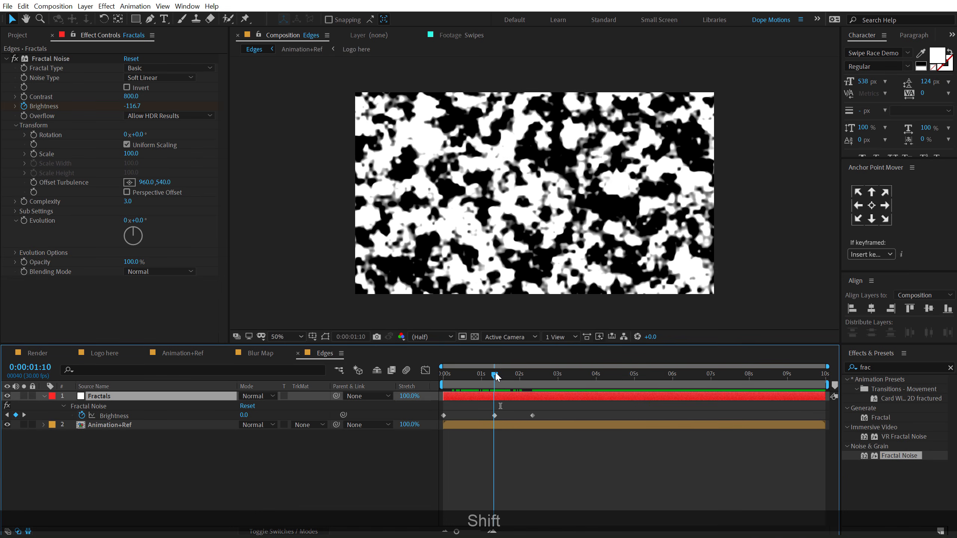
left_click(130, 154)
type("300")
key("Return")
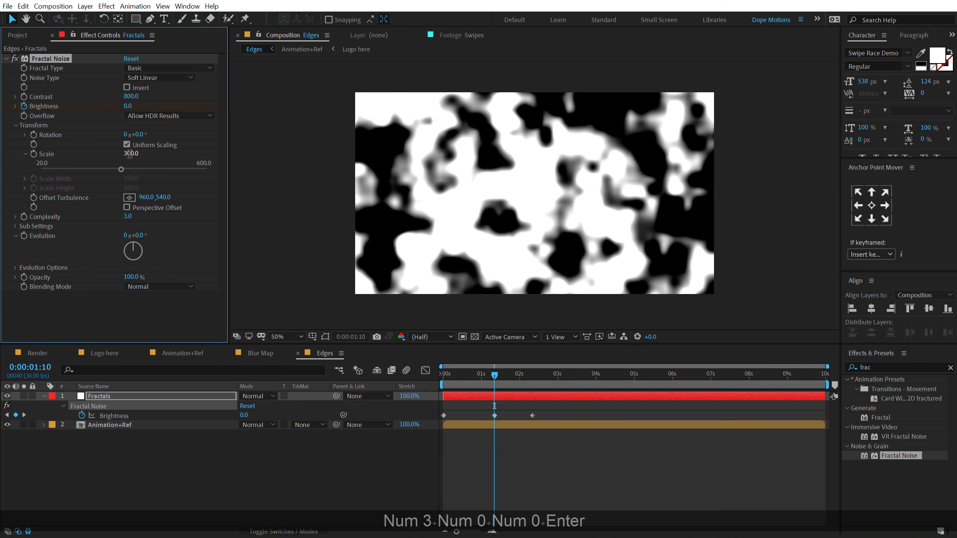
left_click(33, 153)
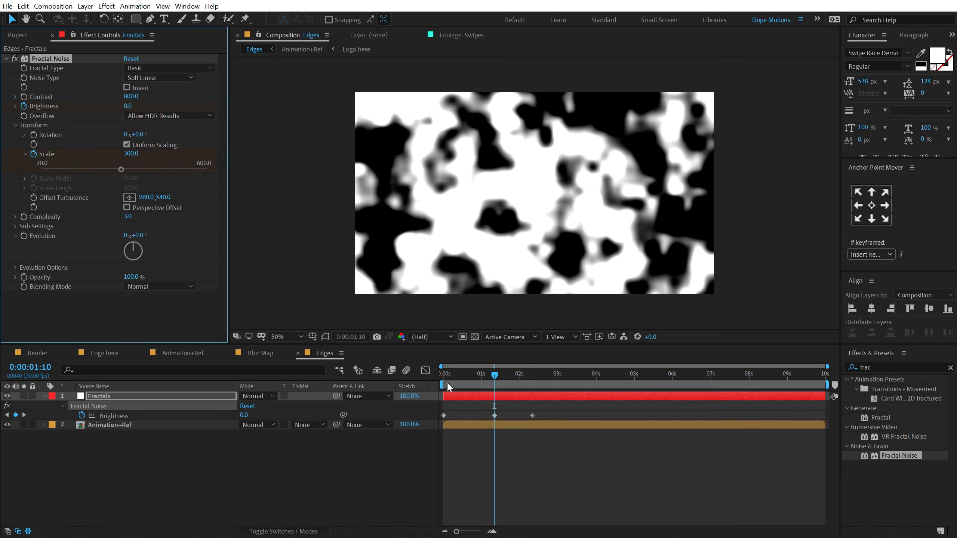
Keyframe the Fractal Noise Scale at 50 at both 0:00:00:00 and 0:00:02:10.
left_click_drag(483, 378, 386, 379)
left_click(131, 154)
type("50")
key("Return")
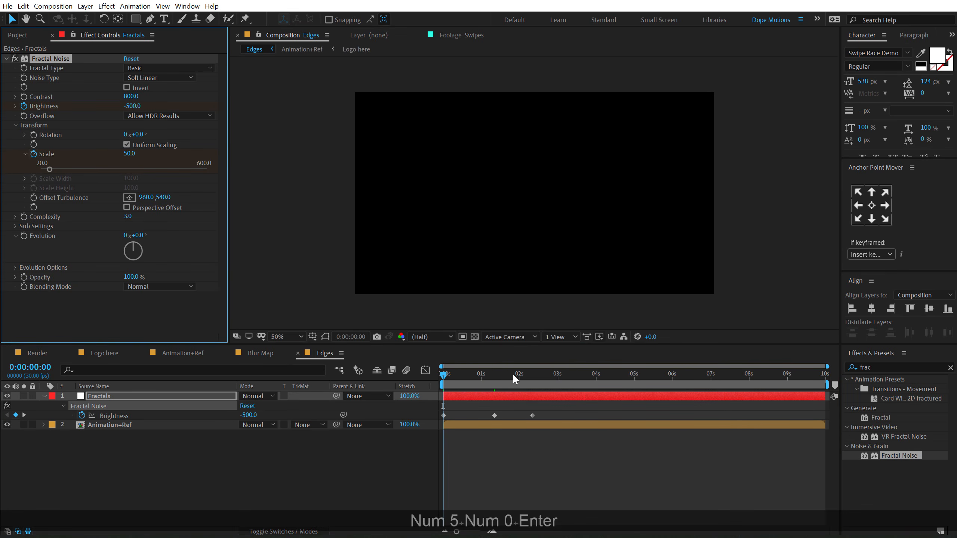
left_click_drag(509, 372, 532, 375)
left_click(130, 153)
type("50")
key("Return")
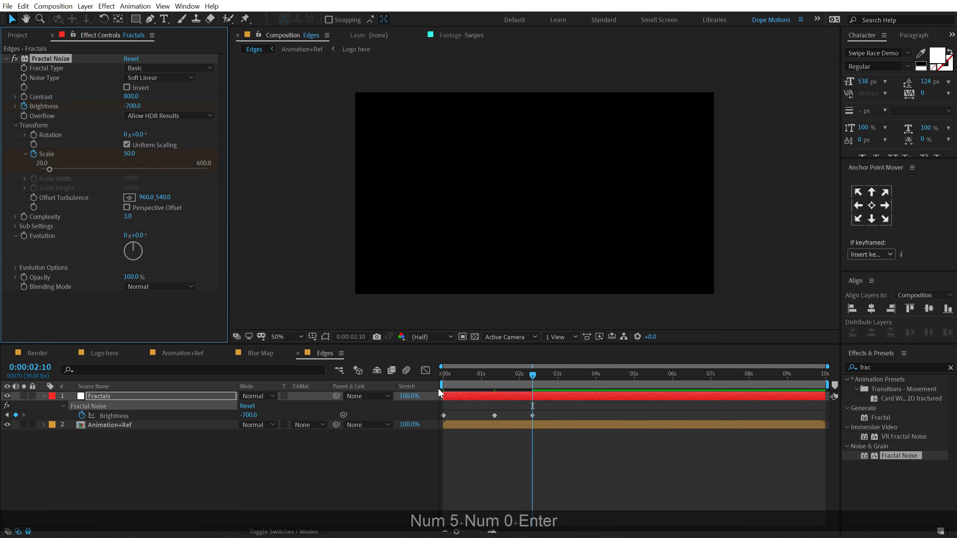
left_click_drag(448, 377, 491, 382)
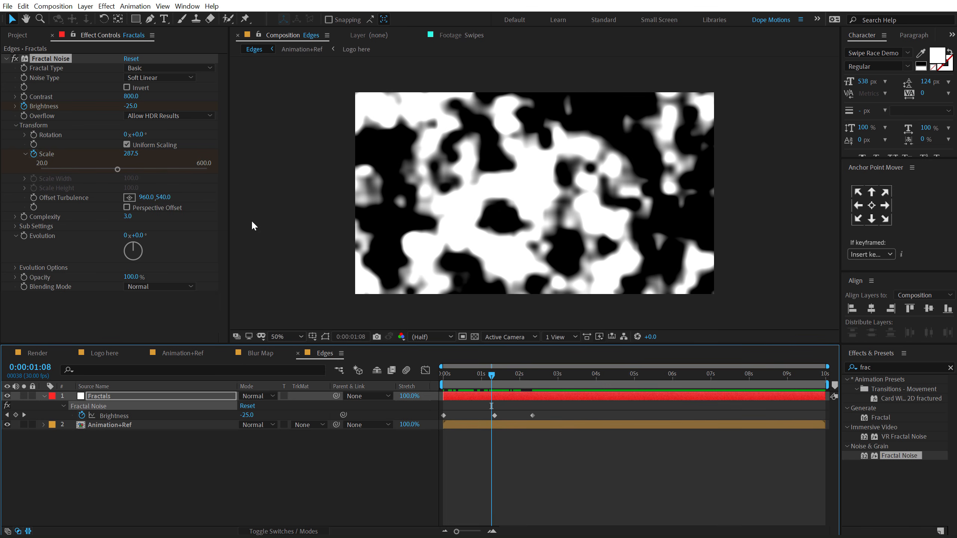
Animate the Fractal Noise Evolution on the Fractals layer with the expression time*200.
left_click_drag(140, 235, 177, 236)
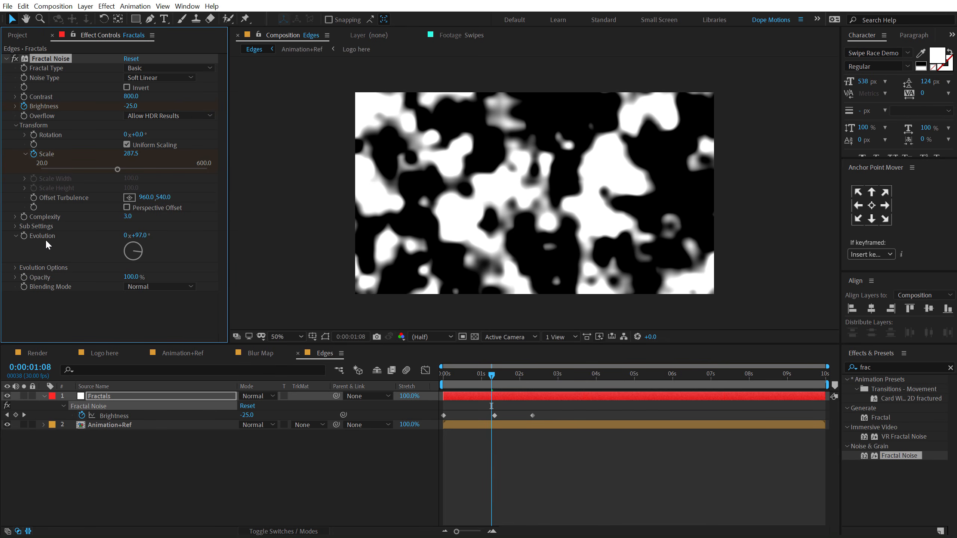
left_click(24, 237, "alt")
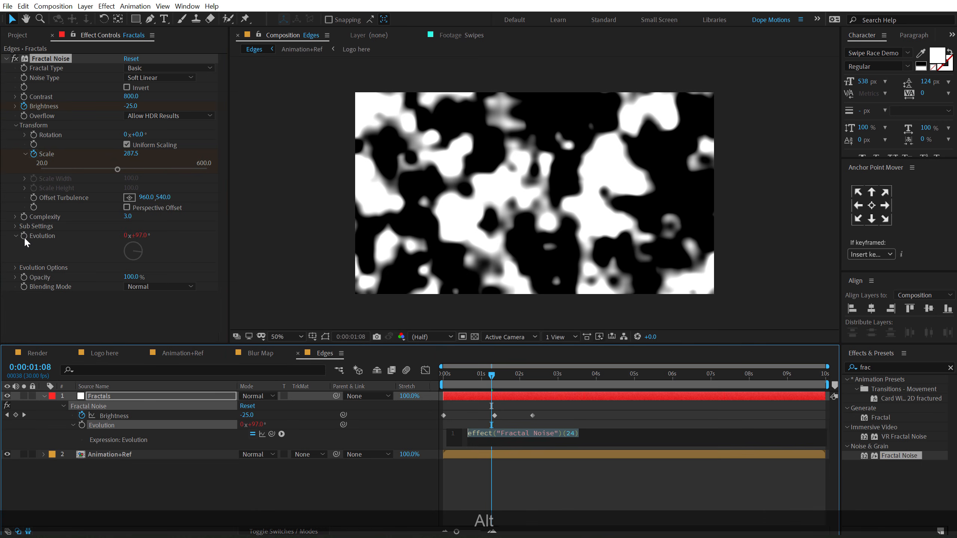
type("time")
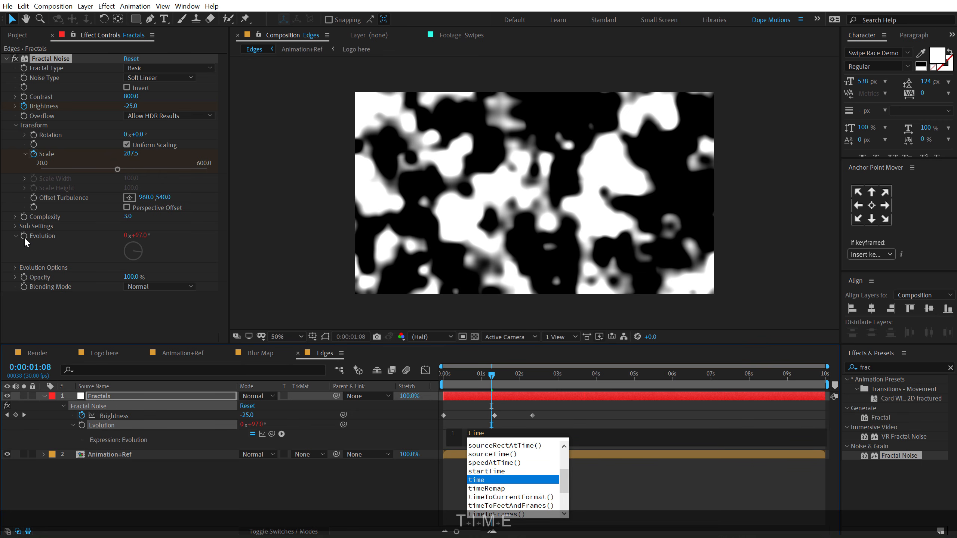
type("*200")
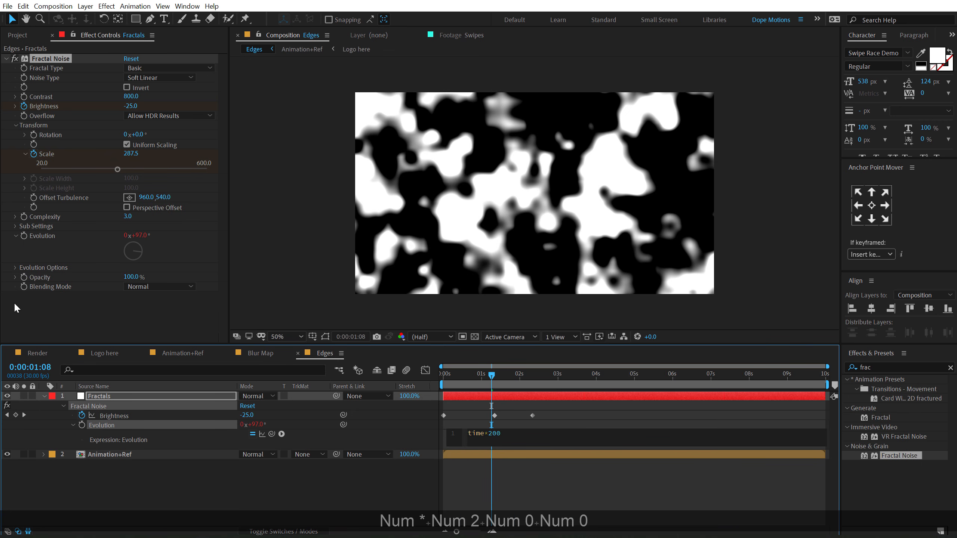
left_click(148, 510)
left_click_drag(456, 371, 496, 384)
Give the Animation+Ref layer the Luma Matte "Fractals" as its track matte and the Add blending mode.
left_click(97, 454)
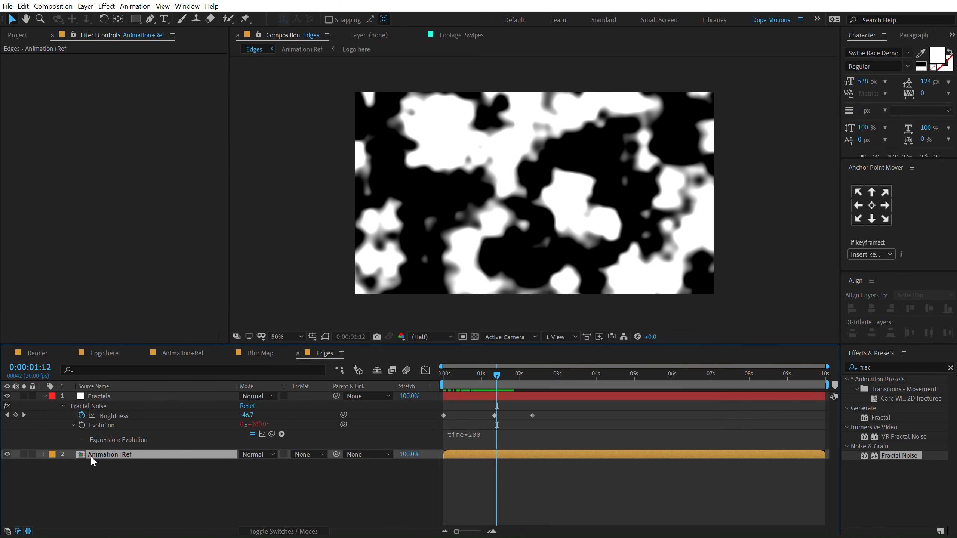
left_click(309, 454)
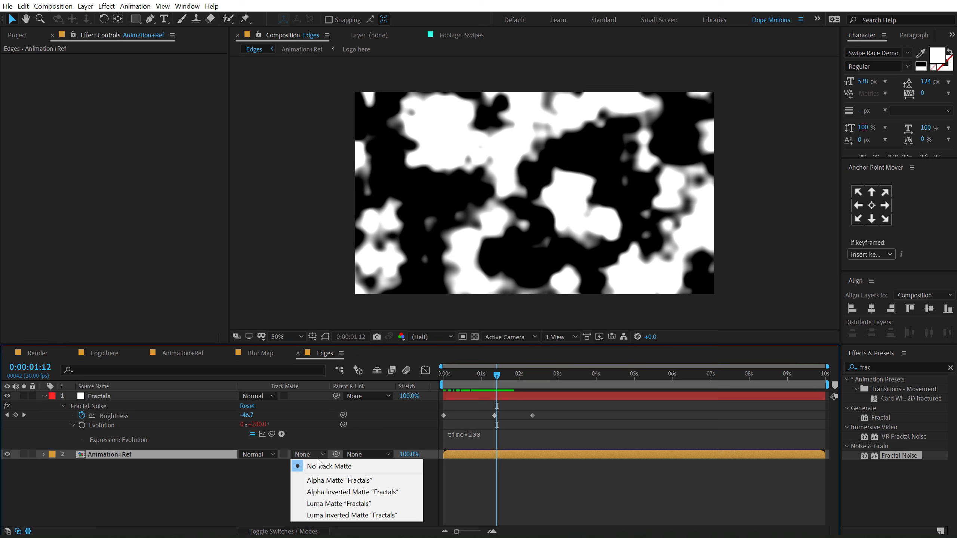
left_click(318, 503)
left_click(275, 491)
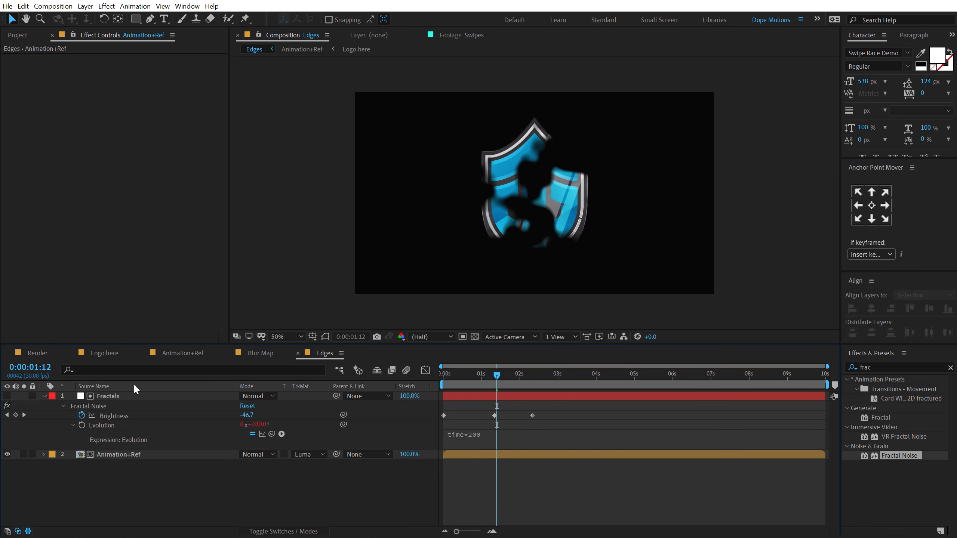
left_click(273, 454)
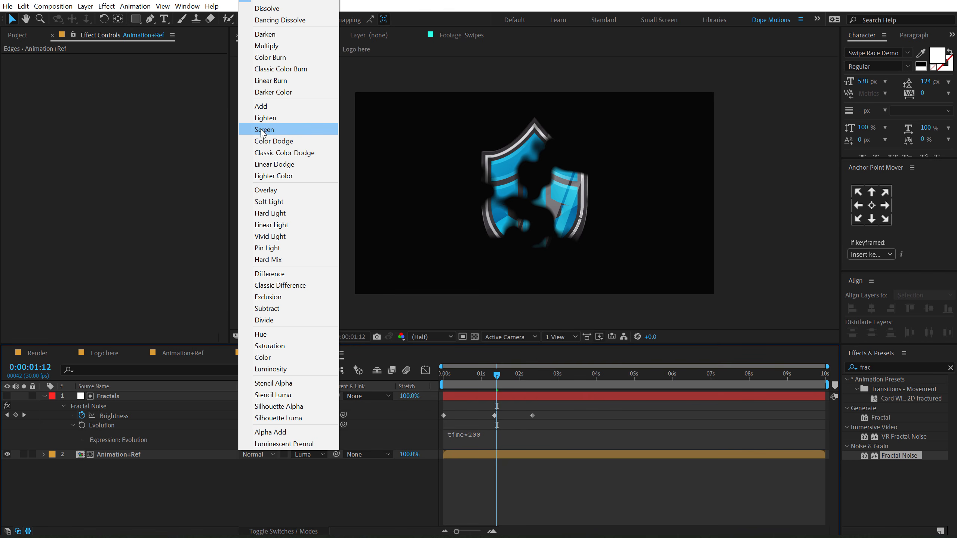
left_click(270, 106)
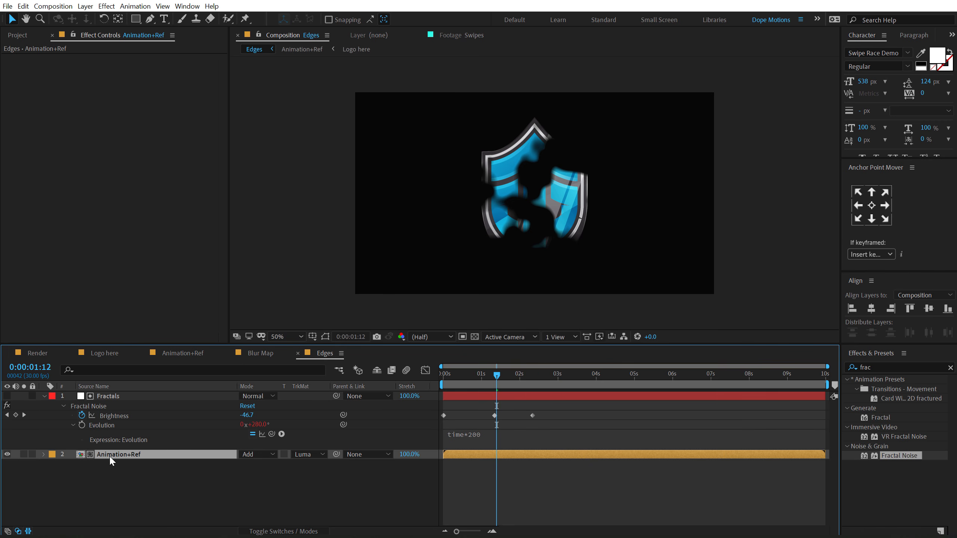
Apply the Find Edges effect to the Animation+Ref layer with Invert enabled.
left_click(856, 364)
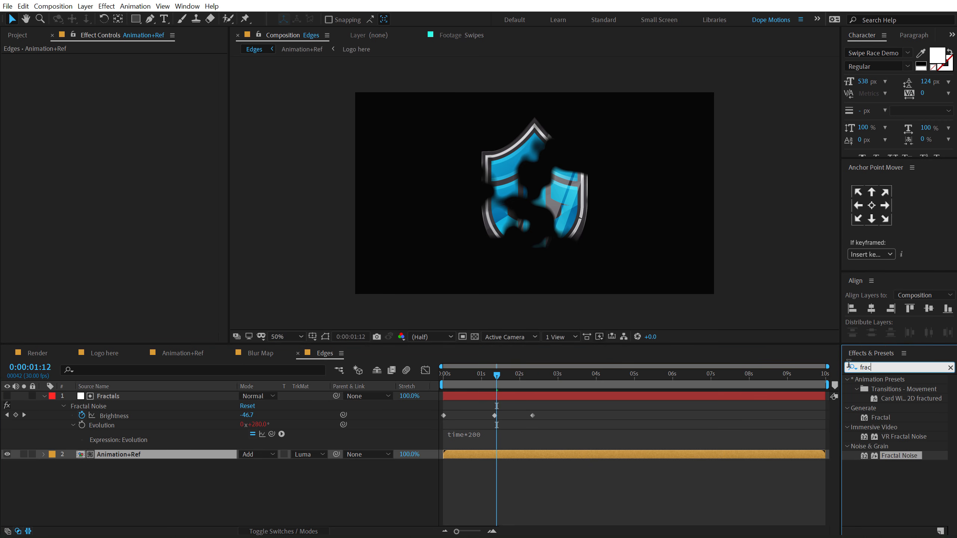
type("find")
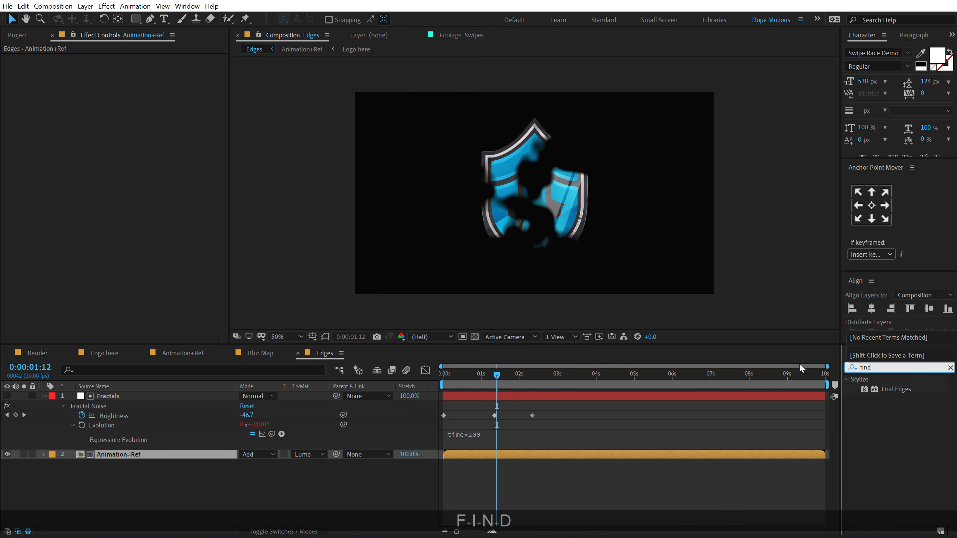
double_click(898, 390)
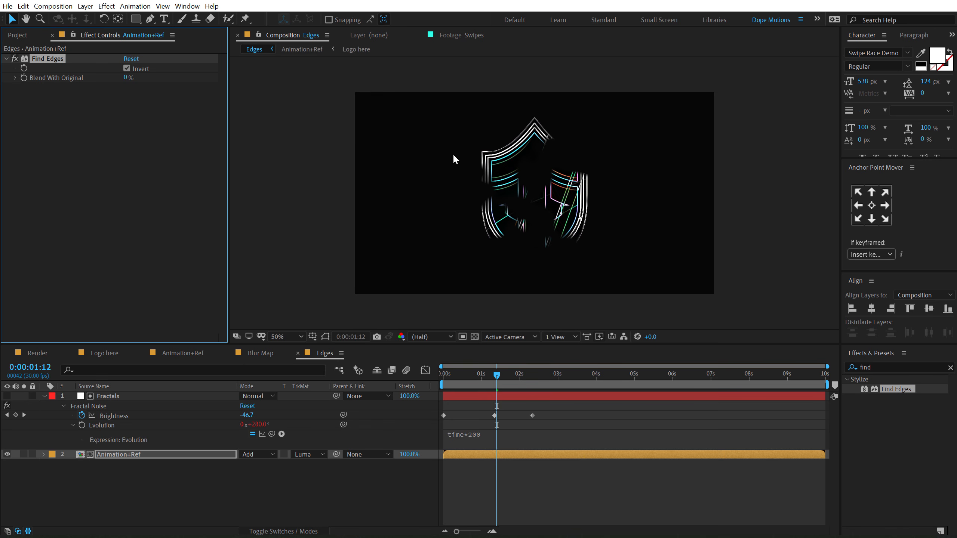
key("alt+Tab")
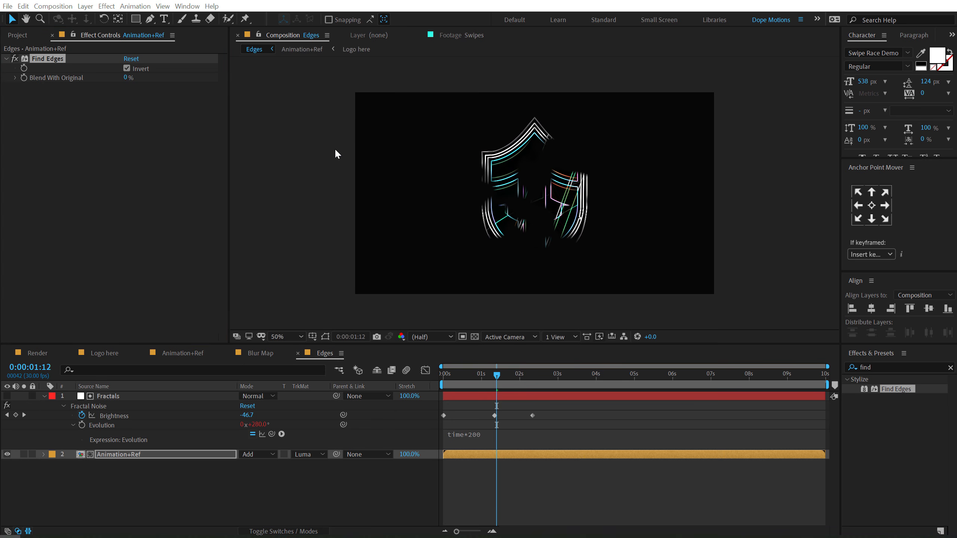
Preview the edges animation and set the Fractals layer's Fractal Noise Complexity to 6.
left_click_drag(456, 375, 502, 384)
key("shift")
left_click(502, 397)
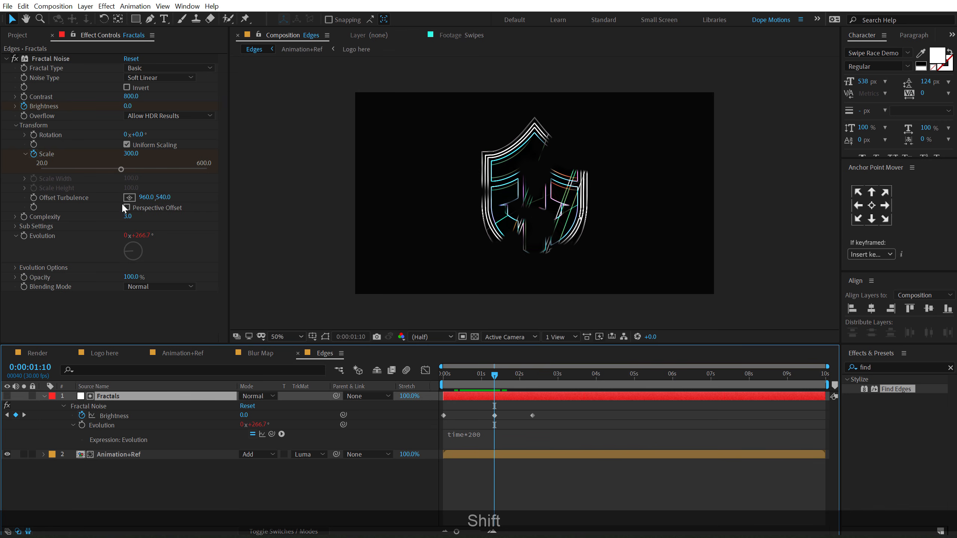
left_click_drag(129, 216, 210, 219)
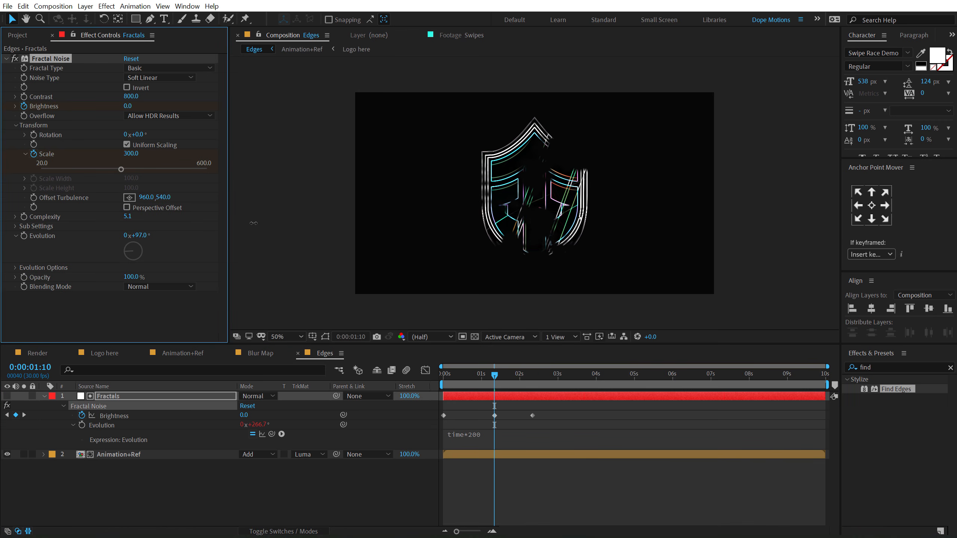
left_click(129, 216)
type("6")
key("Return")
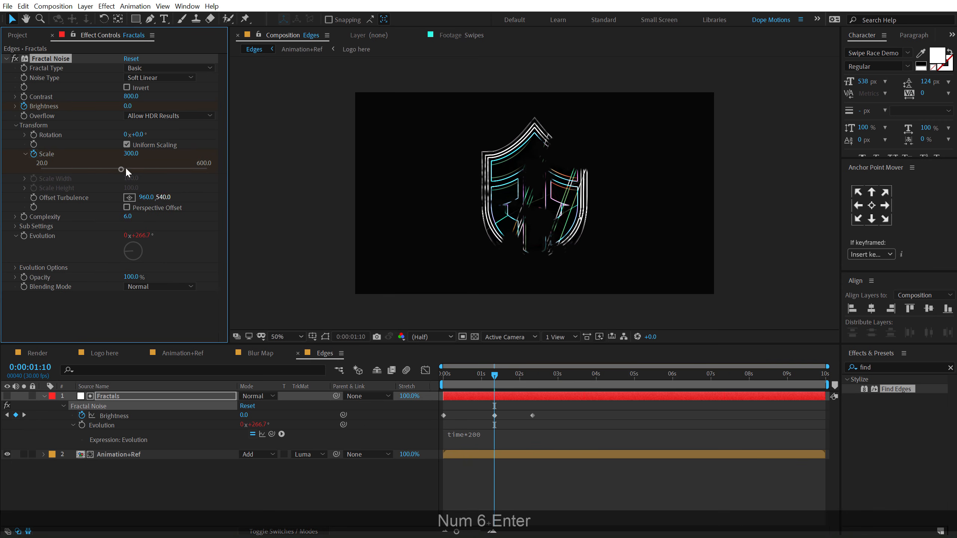
Increase the Fractal Noise Scale at 0:00:01:10 to about 326 and open the Render composition.
left_click_drag(126, 153, 176, 186)
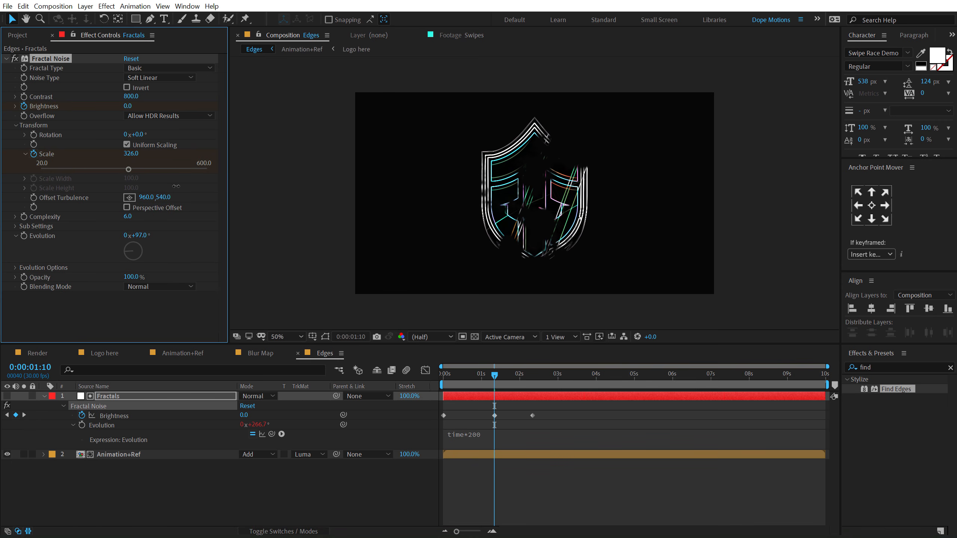
left_click_drag(472, 372, 494, 397)
left_click(49, 361)
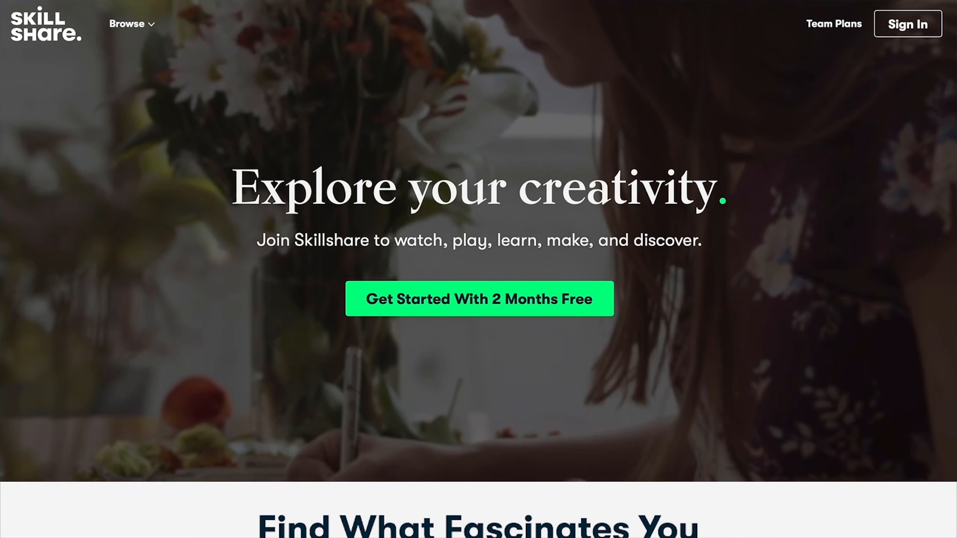
scroll(479, 269, "down", 1)
scroll(479, 269, "down", 8)
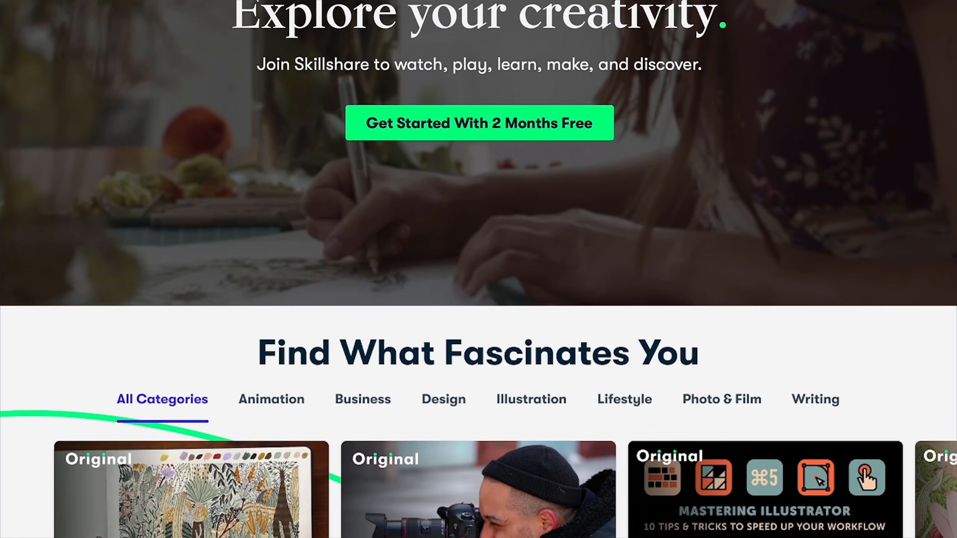
scroll(478, 269, "down", 3)
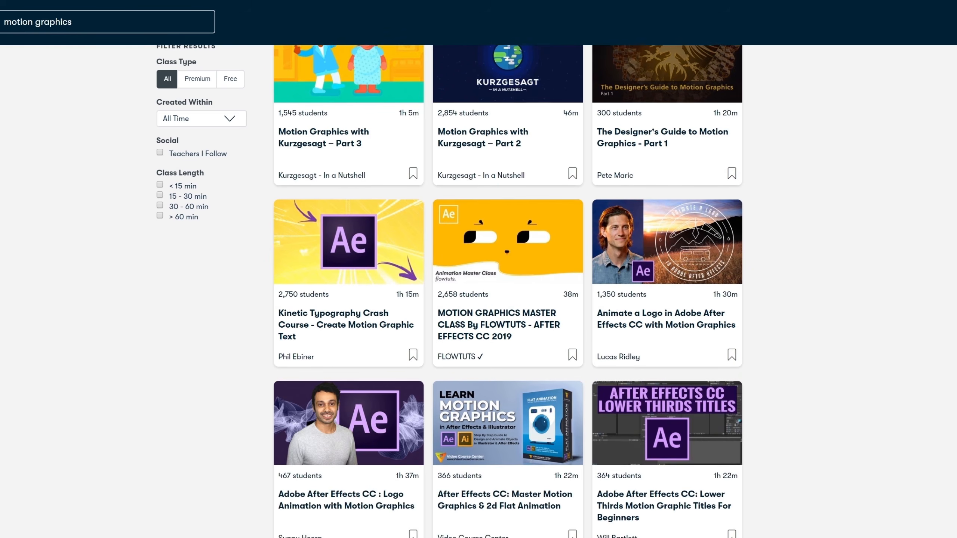
scroll(508, 290, "down", 2)
scroll(508, 292, "down", 8)
scroll(507, 292, "down", 9)
scroll(507, 292, "down", 6)
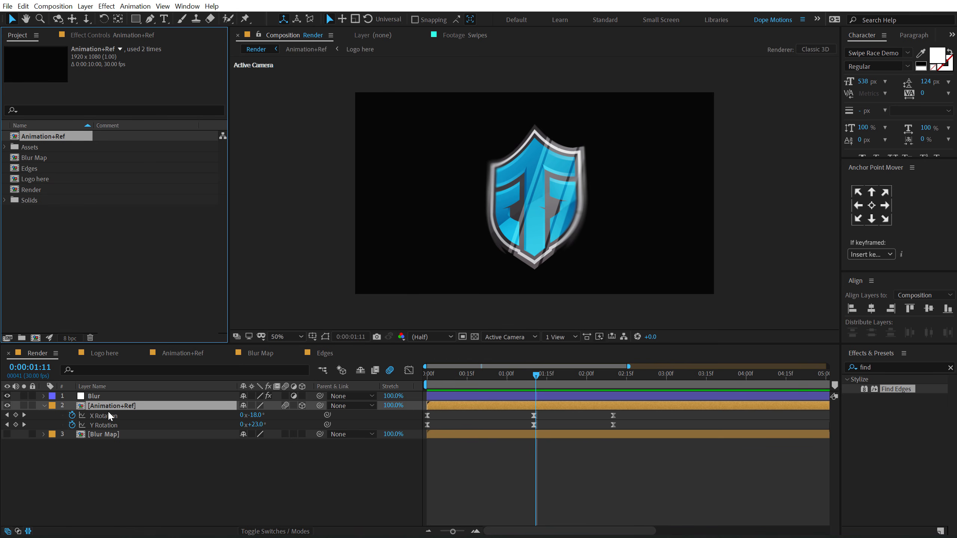
Duplicate the Animation+Ref layer in the Render composition.
left_click(105, 406)
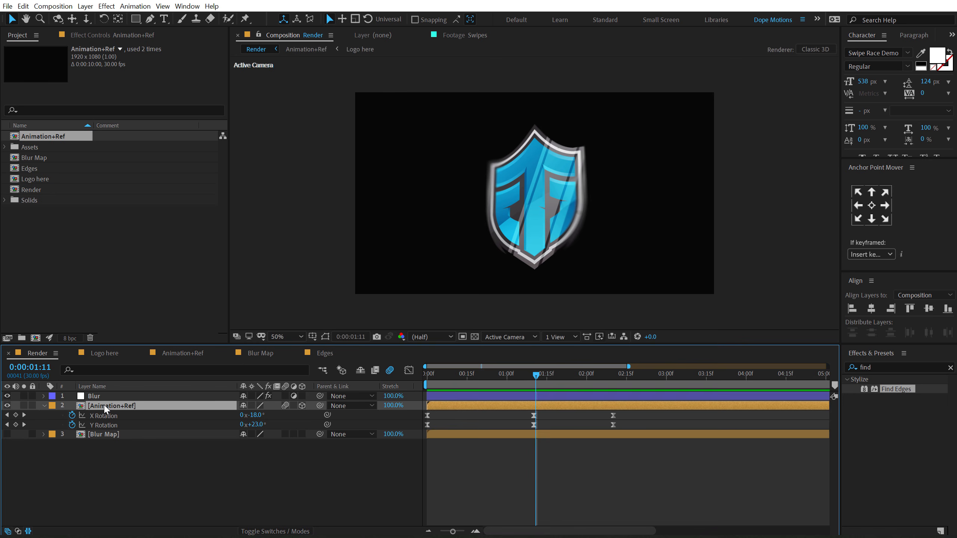
key("ctrl+d")
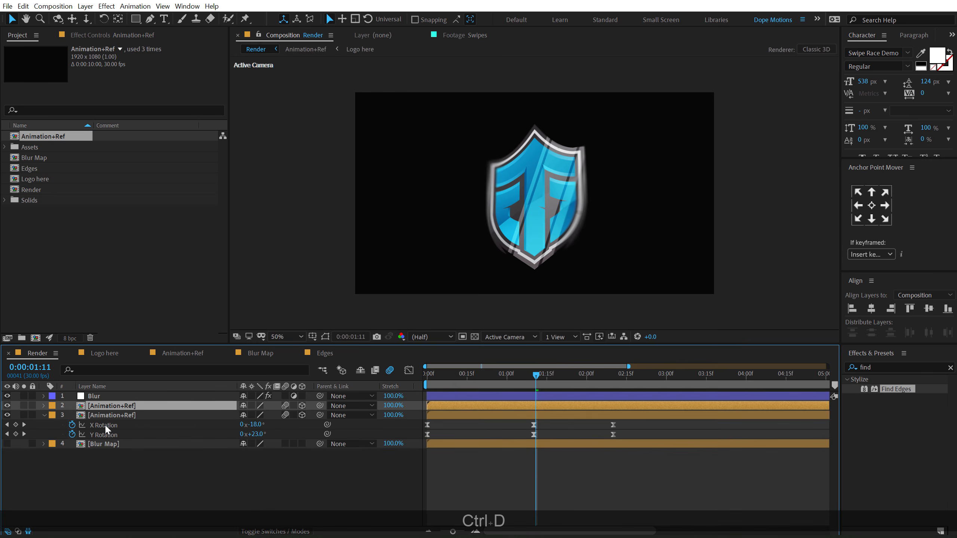
Replace the duplicated Animation+Ref layer with the Edges composition and set its blending mode to Add.
left_click(33, 169)
left_click_drag(33, 172, 113, 410)
left_click_drag(113, 404, 113, 404)
key("F4")
left_click(285, 454)
key("F4")
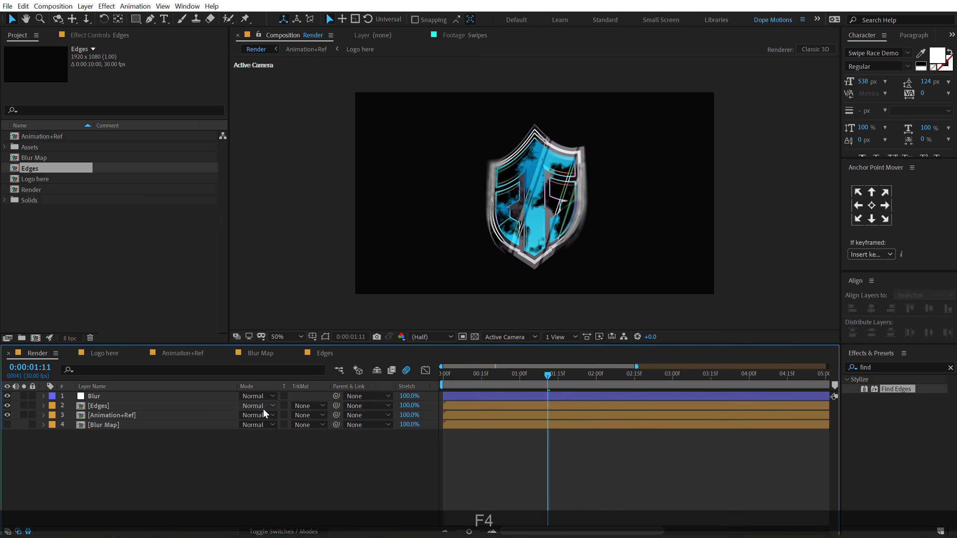
left_click(263, 405)
left_click(260, 57)
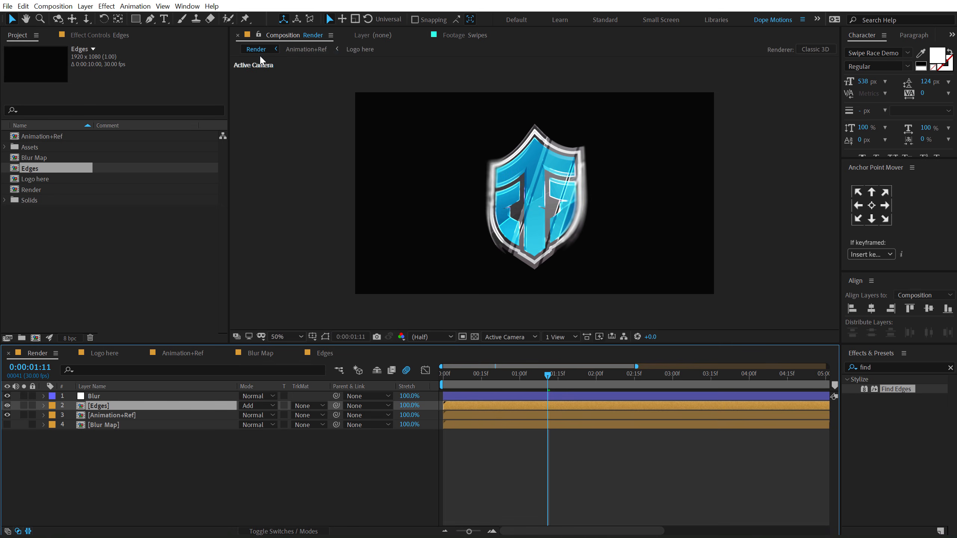
left_click_drag(458, 387, 563, 383)
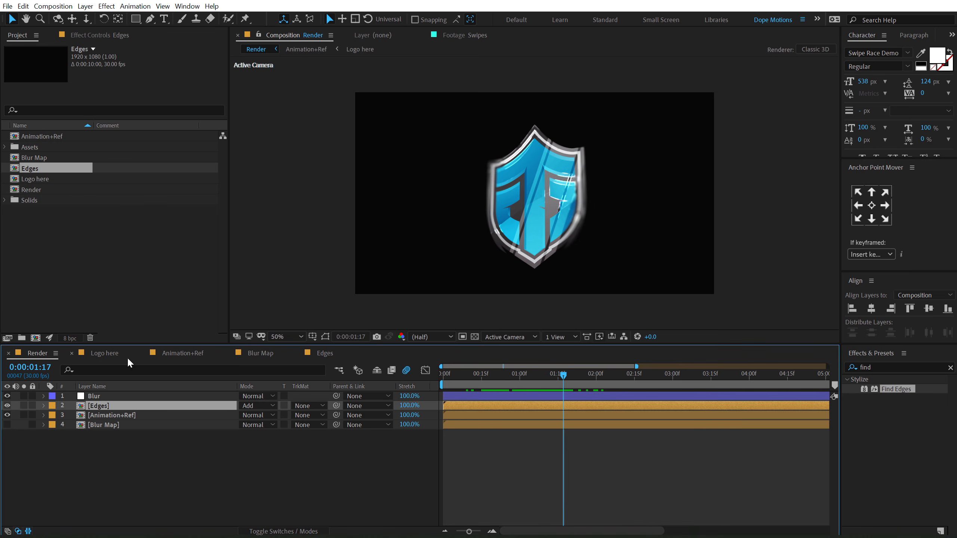
Apply Easy Ease to all Brightness and Scale keyframes of the Fractals layer in the Edges composition.
left_click(320, 359)
left_click(117, 397)
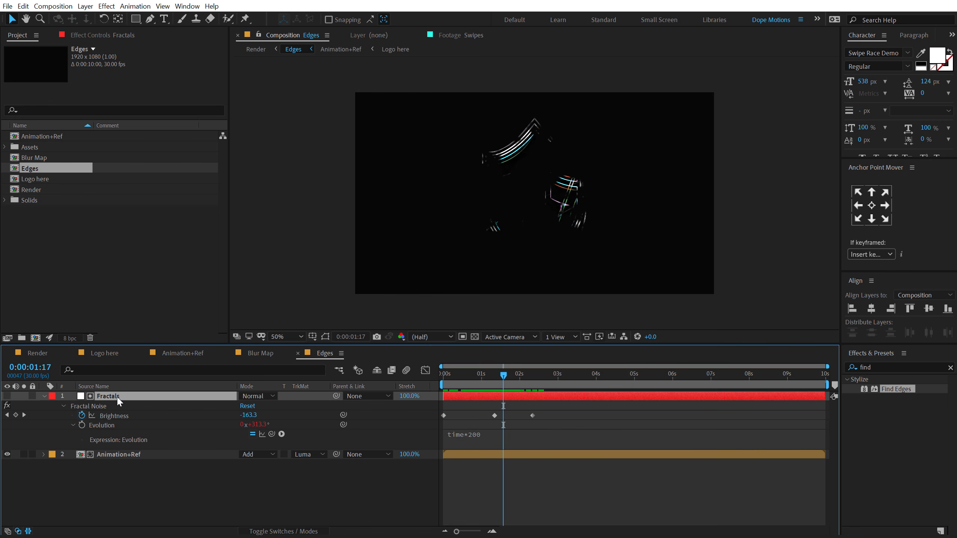
key("u")
key("u")
left_click(111, 434)
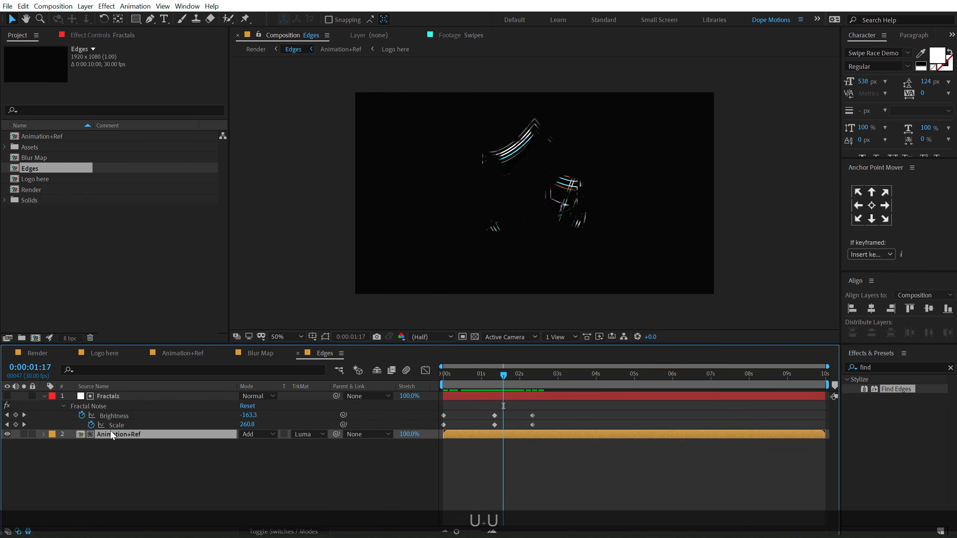
left_click_drag(574, 408, 388, 435)
right_click(443, 424)
mouse_move(551, 414)
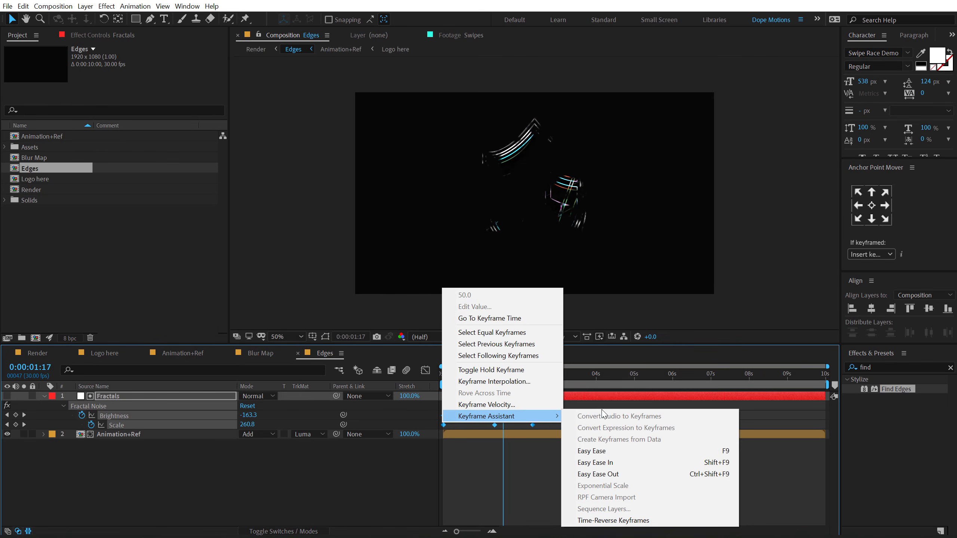
left_click(598, 451)
Shape the Brightness and Scale speed curves to peak near the first and last keyframes and flatten around the middle one.
left_click(425, 373)
scroll(474, 442, "up", 3)
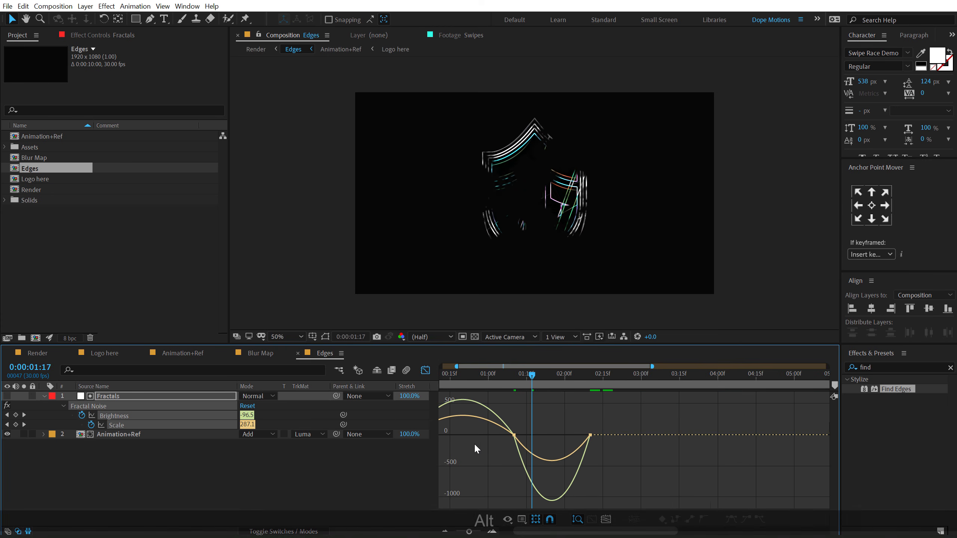
left_click_drag(569, 426, 453, 434)
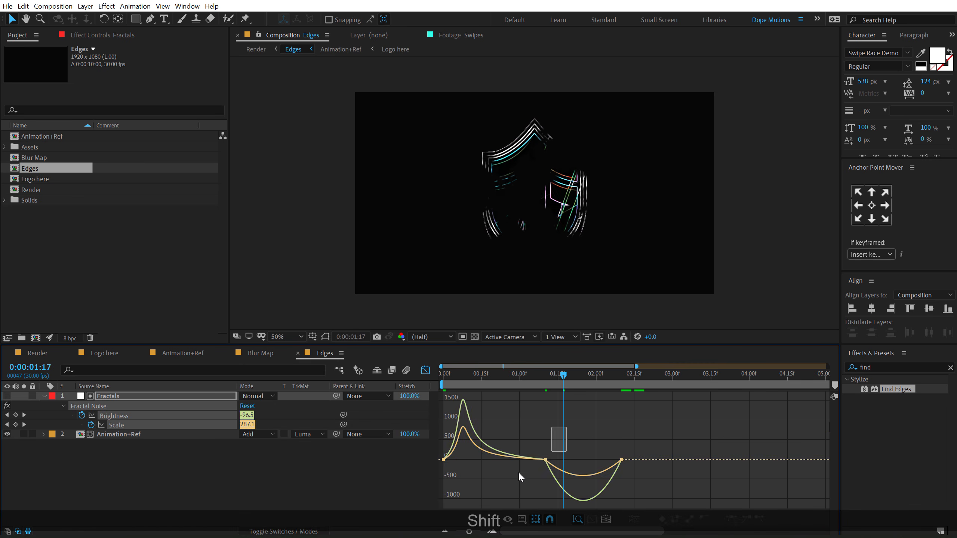
left_click_drag(559, 460, 584, 459)
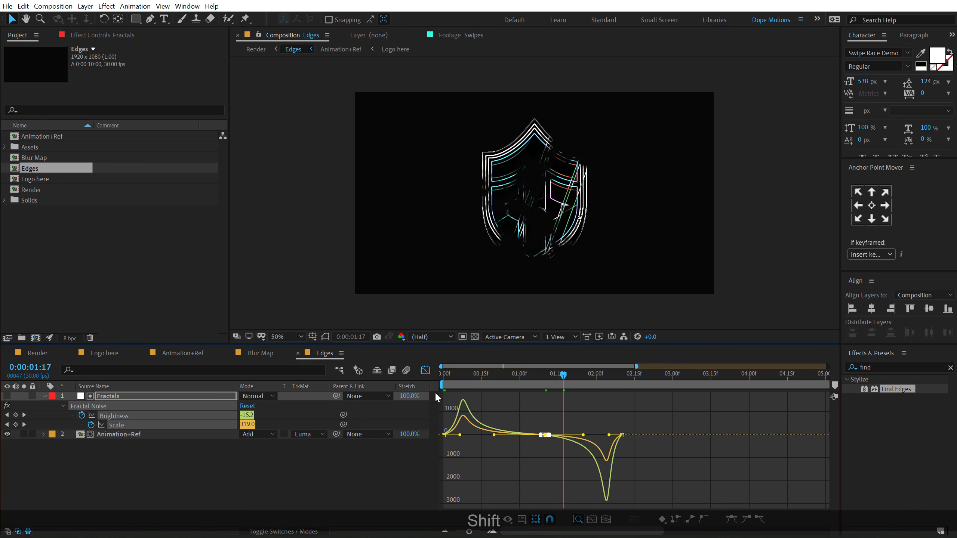
Preview the Render composition from the start and inspect the logo's edges at 0:00:01:13 in Full resolution.
left_click(37, 353)
left_click(444, 375)
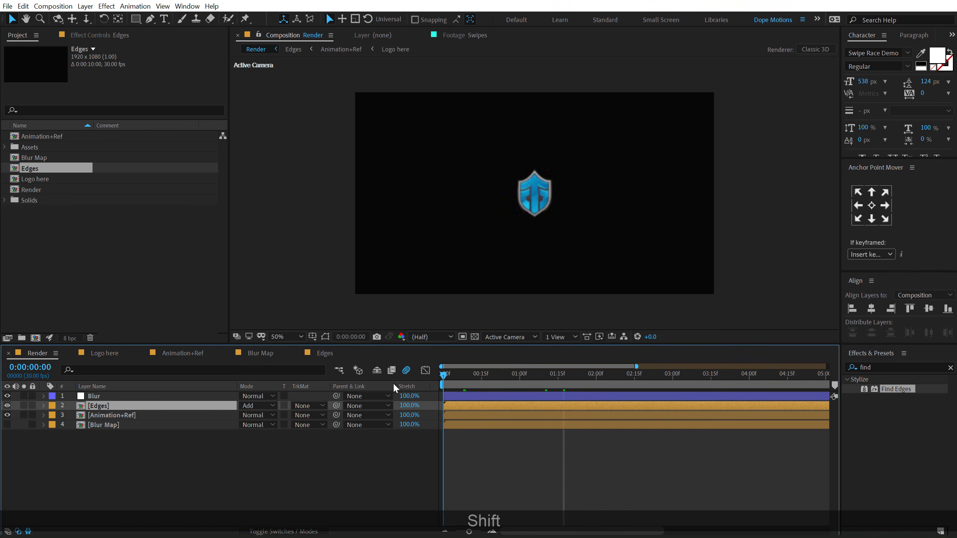
key("space")
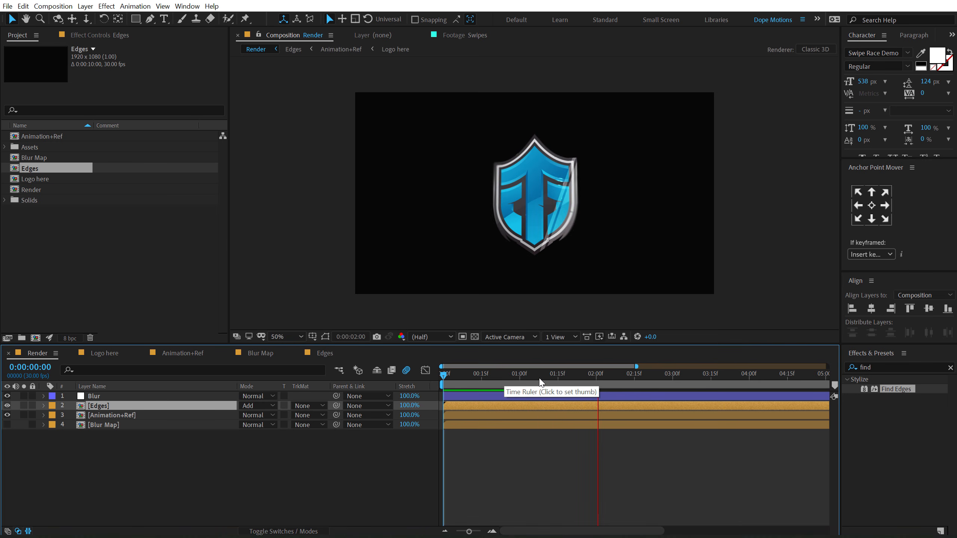
left_click_drag(497, 381, 541, 377)
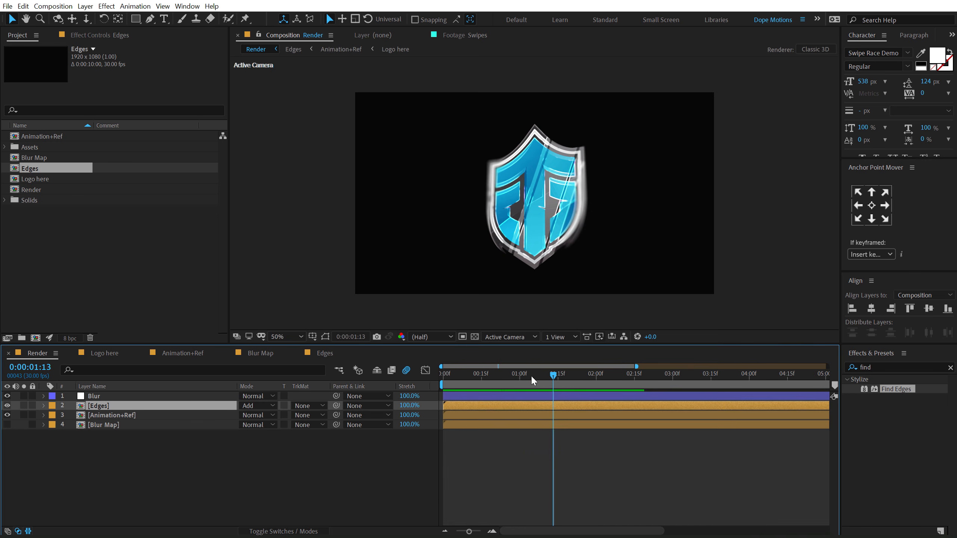
left_click(434, 338)
left_click(428, 362)
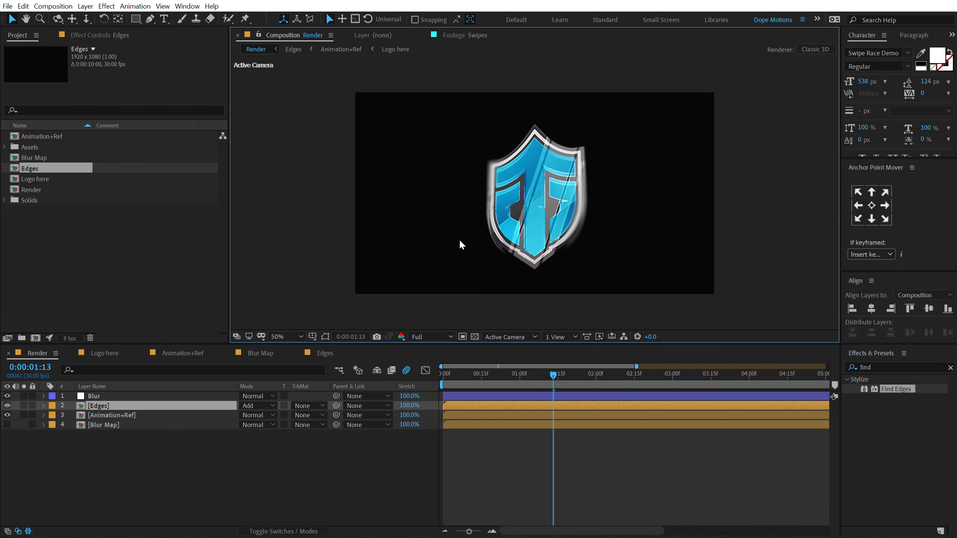
scroll(460, 238, "up", 1)
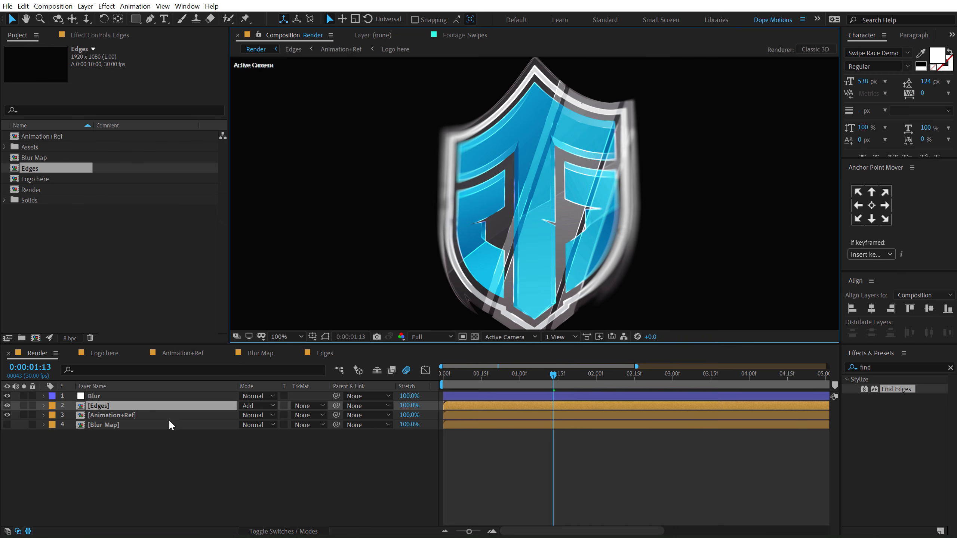
Apply the Hue/Saturation effect to the Edges layer in the Render composition with Colorize enabled.
left_click(118, 409)
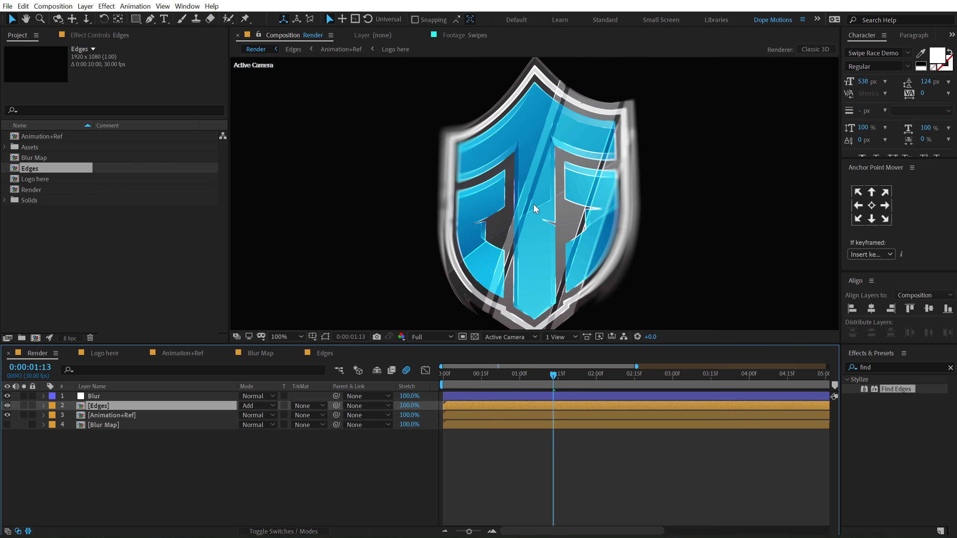
mouse_move(540, 377)
left_mouse_down()
mouse_move(513, 383)
mouse_move(552, 384)
left_mouse_up()
left_click(882, 367)
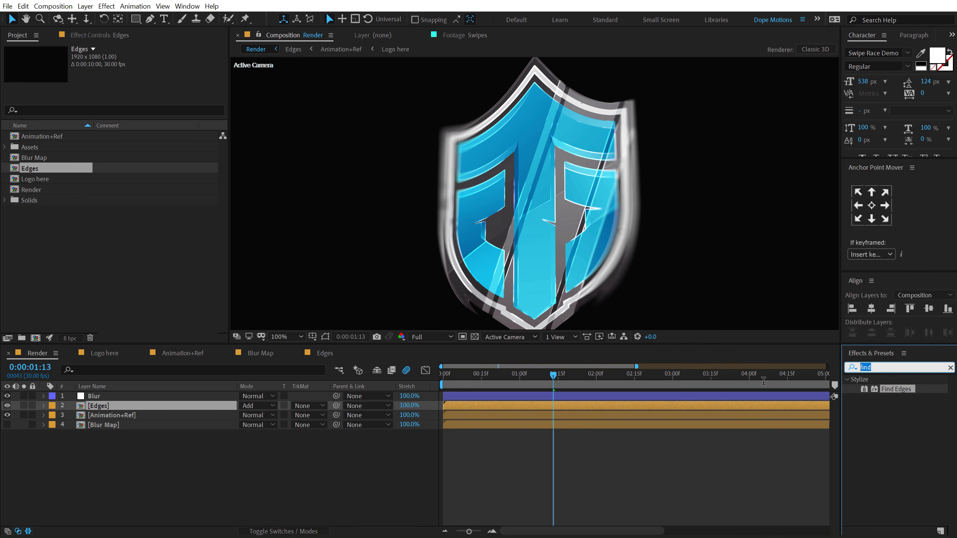
type("hue")
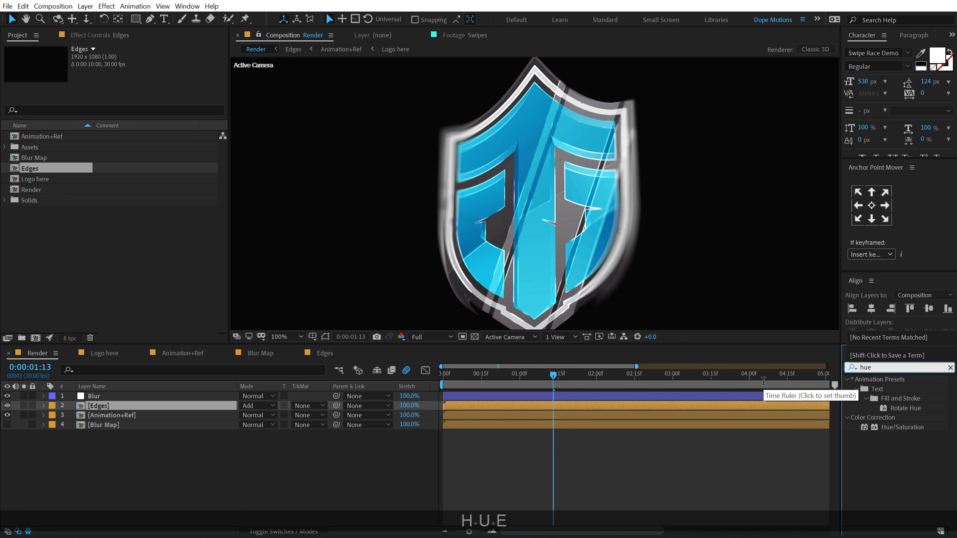
double_click(883, 427)
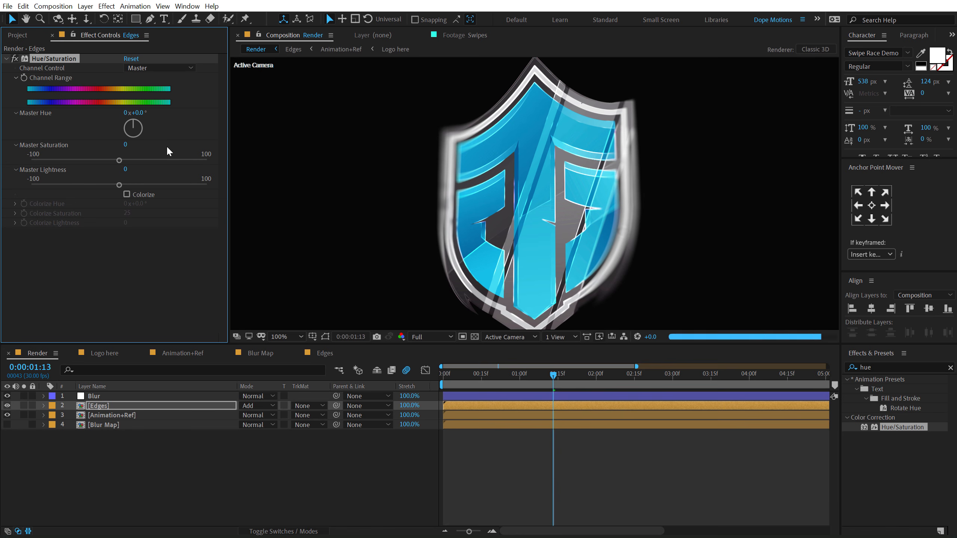
left_click(126, 194)
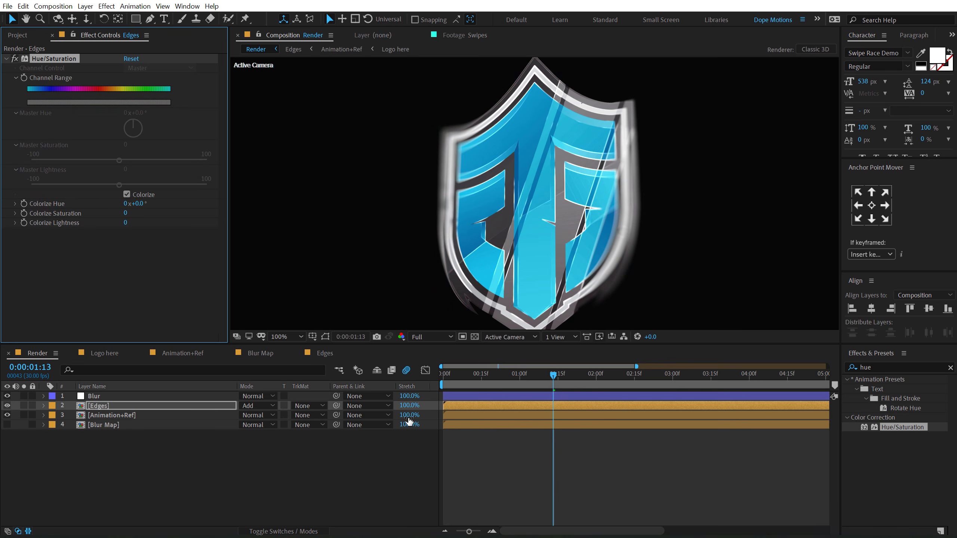
left_click(267, 512)
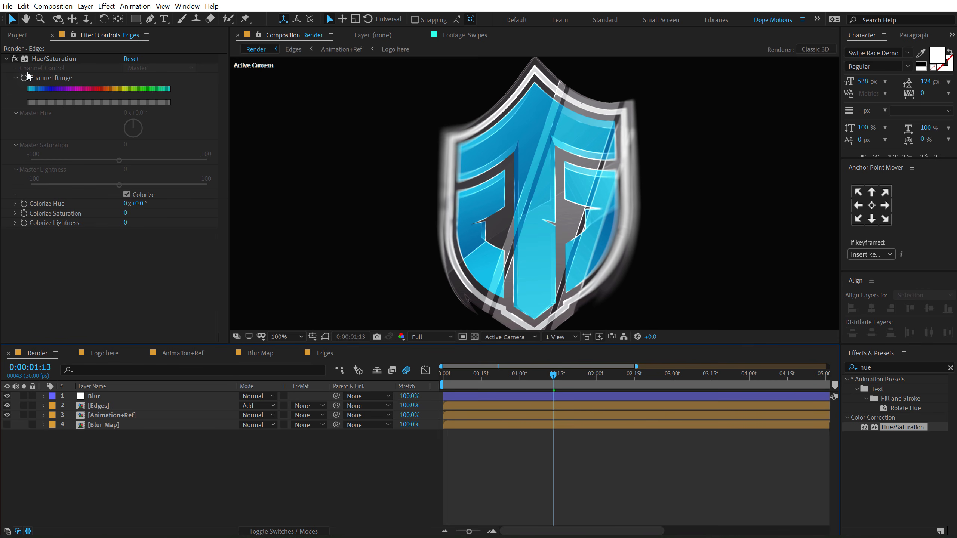
Set the Edges layer's Colorize Hue to 195° and Colorize Saturation to 92.
left_click_drag(126, 213, 152, 211)
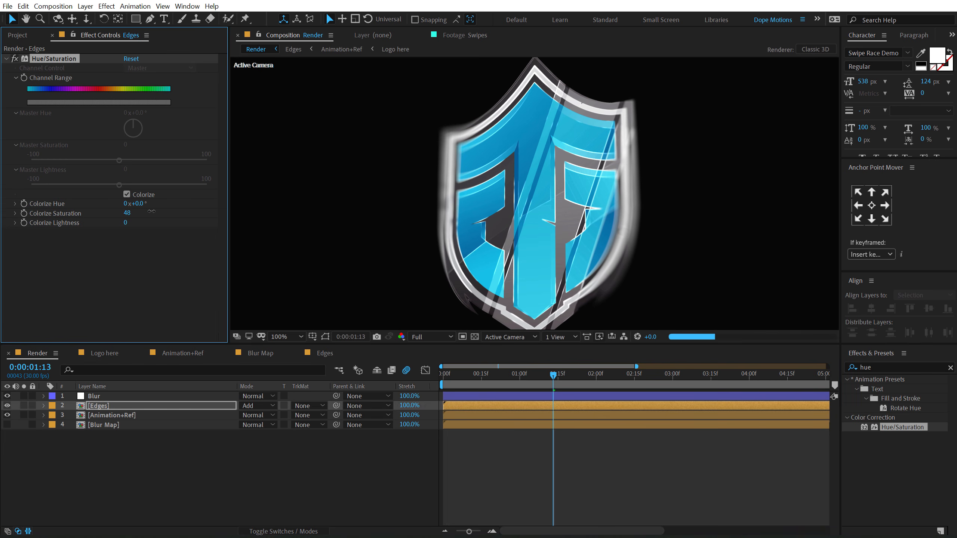
left_click_drag(146, 202, 250, 206)
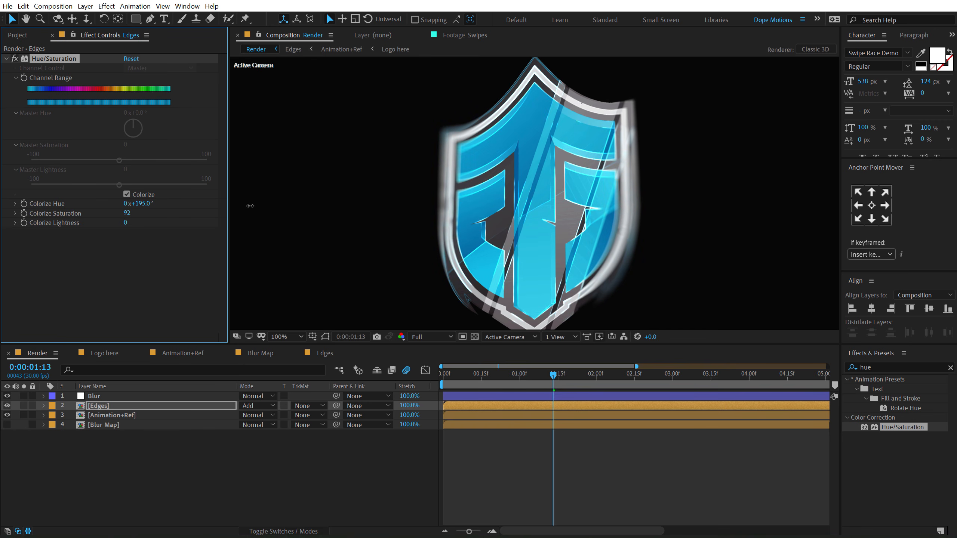
key("comma")
left_click(515, 430)
Move the playhead to 0:00:01:07 and set the preview resolution to Half.
mouse_move(534, 378)
left_mouse_down()
mouse_move(501, 376)
mouse_move(537, 375)
left_mouse_up()
left_click(421, 337)
left_click(422, 357)
key("period")
key("comma")
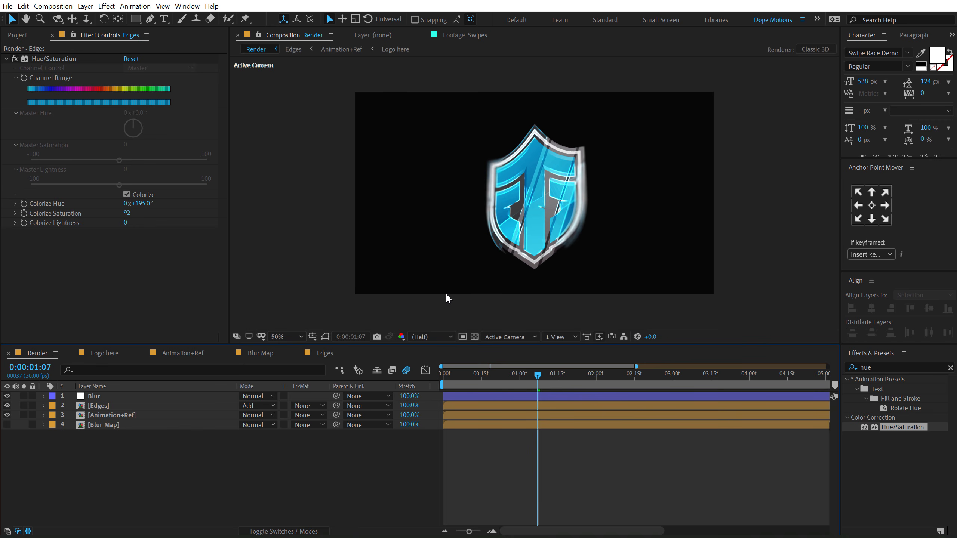
Add an adjustment layer named Glow above the other layers in the Render composition.
right_click(85, 476)
mouse_move(157, 364)
left_click(263, 449)
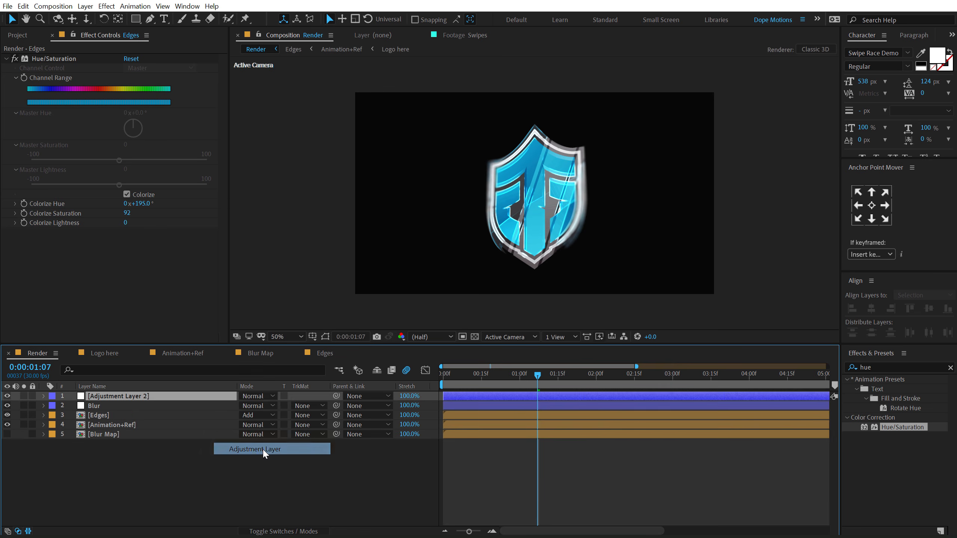
key("Return")
type("Glow")
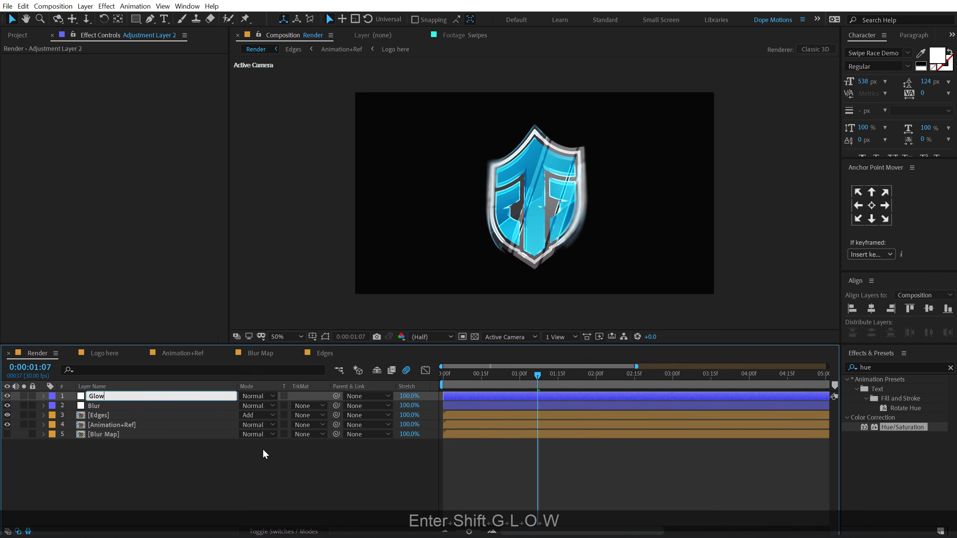
key("Return")
Create a black 1920 x 1080 solid named BG and place it beneath all other layers.
left_click(113, 473)
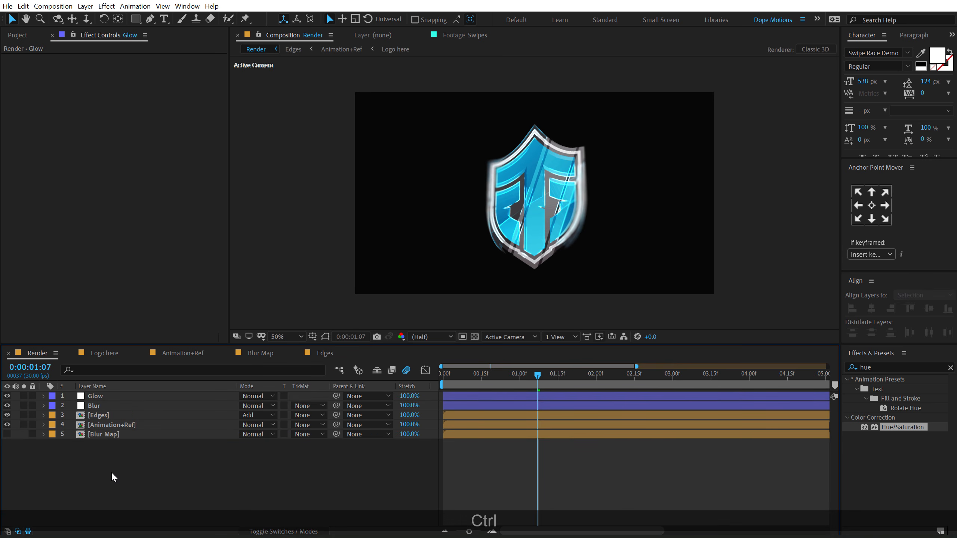
key("ctrl+y")
type("BG")
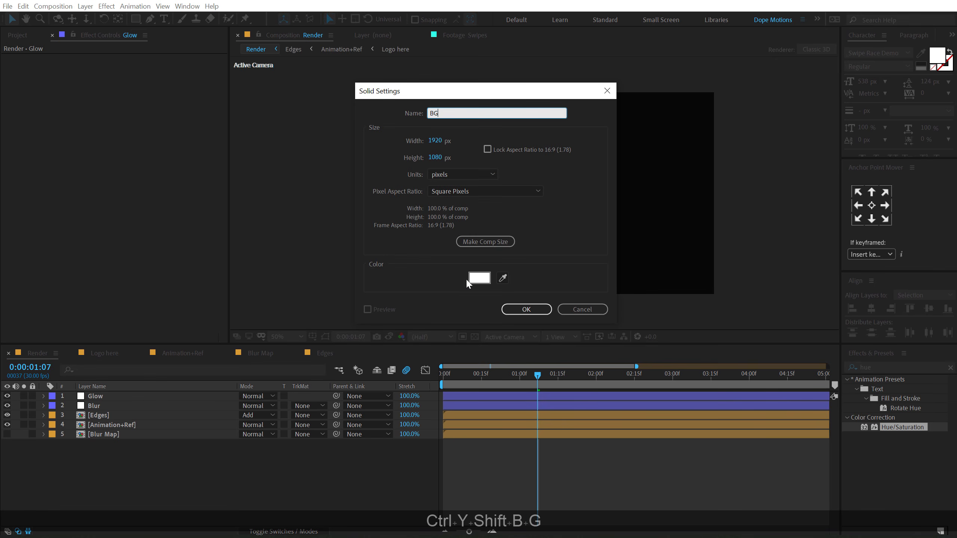
left_click(485, 280)
left_click(322, 216)
left_click(526, 309)
left_click_drag(112, 399, 97, 494)
Apply the Stylize Glow effect to the Glow adjustment layer.
left_click(98, 395)
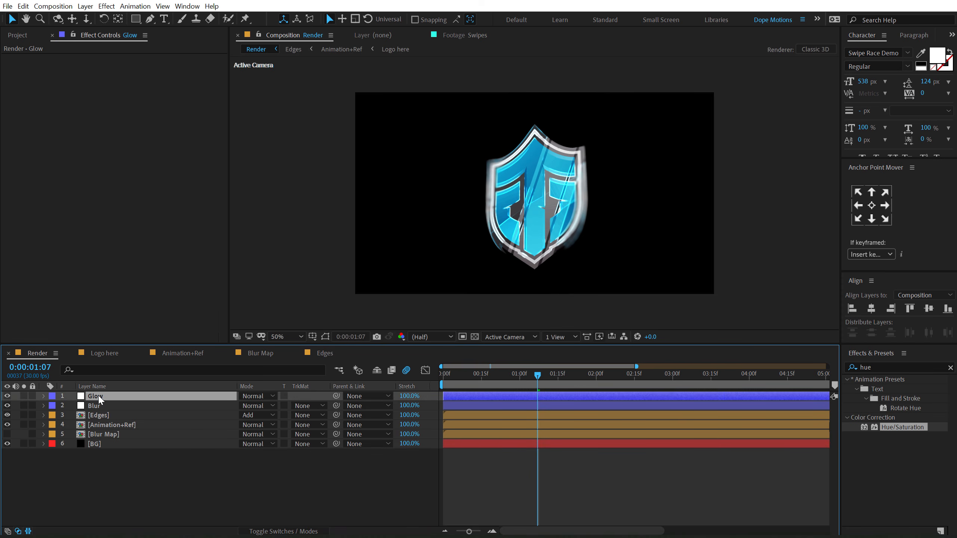
left_click(881, 367)
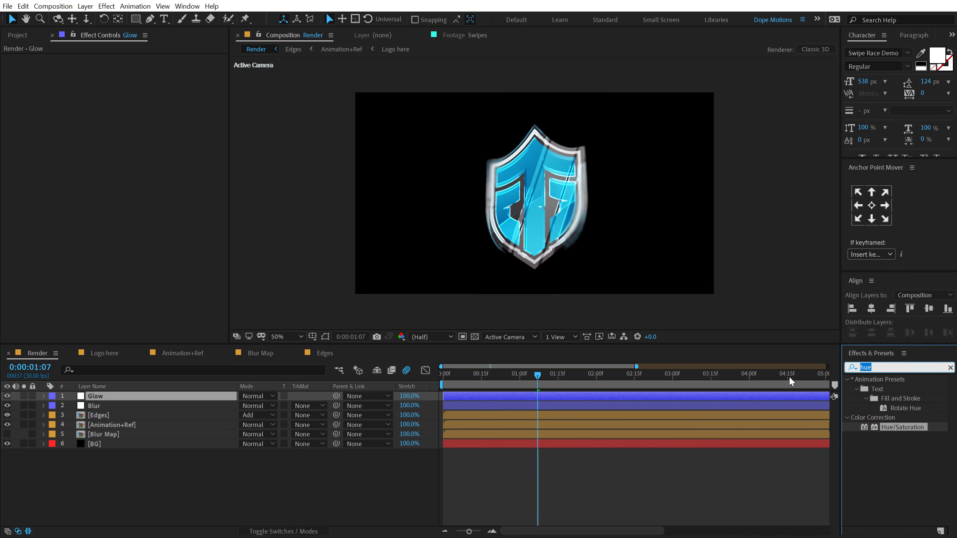
type("glow")
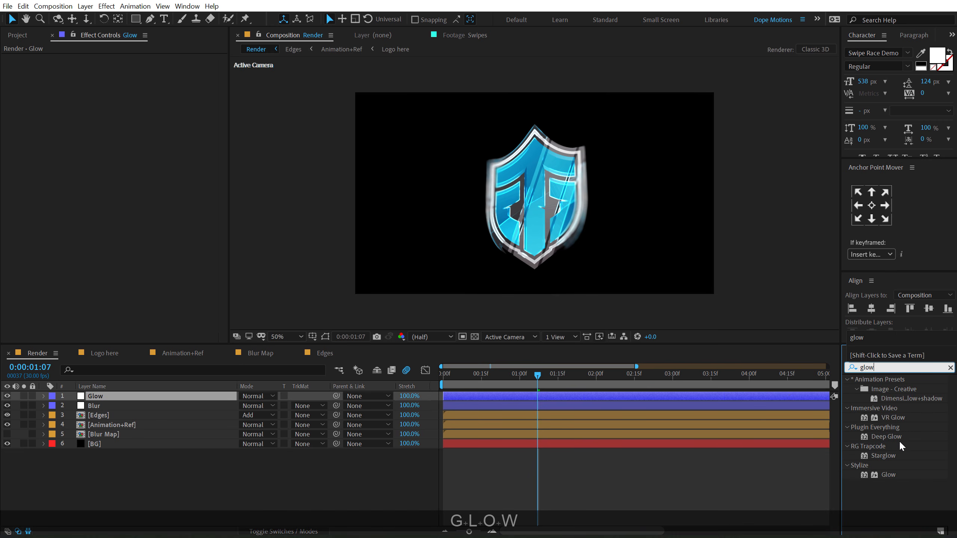
double_click(884, 474)
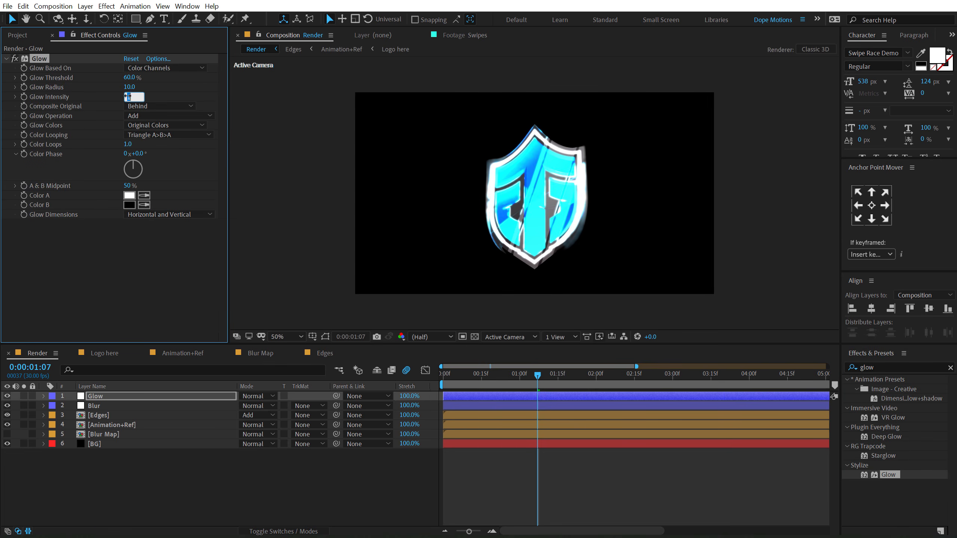
Set the Glow effect's Intensity to 0.5, Radius to 200 and Threshold to 75%.
type(".5")
key("Return")
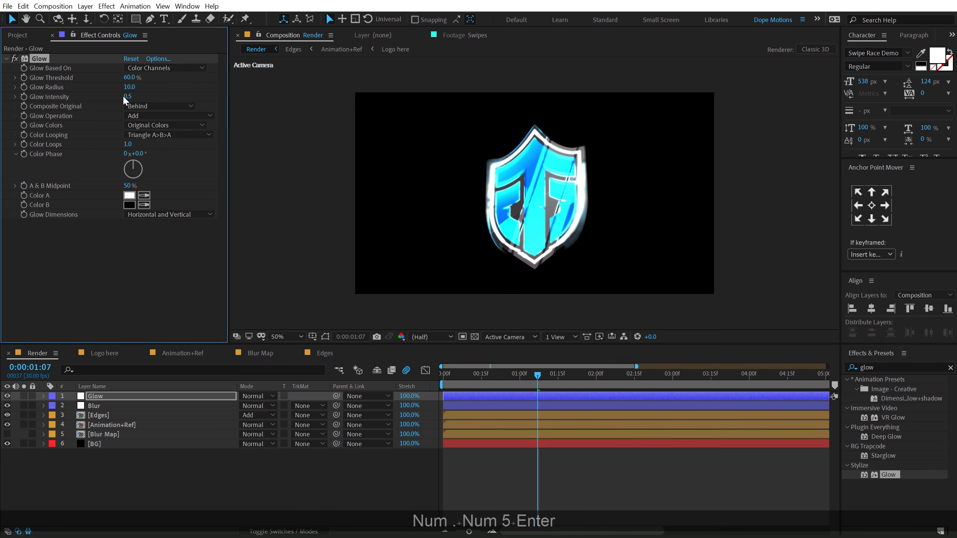
type("200")
key("Return")
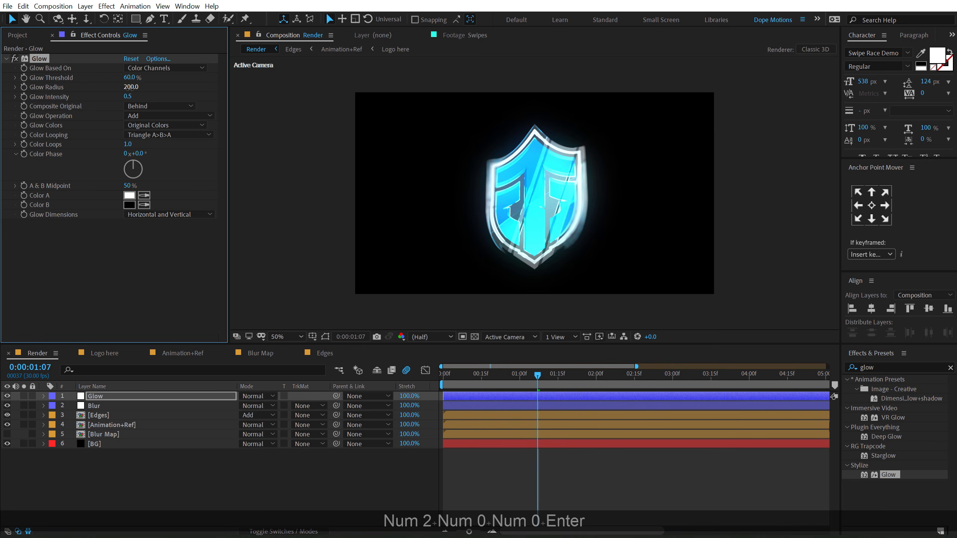
left_click(130, 77)
type("75")
key("Return")
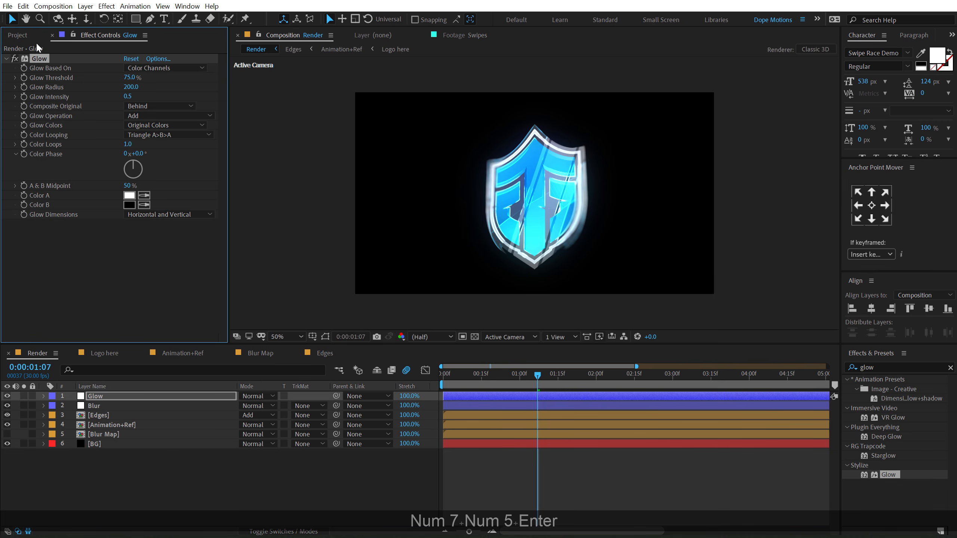
left_click(24, 38)
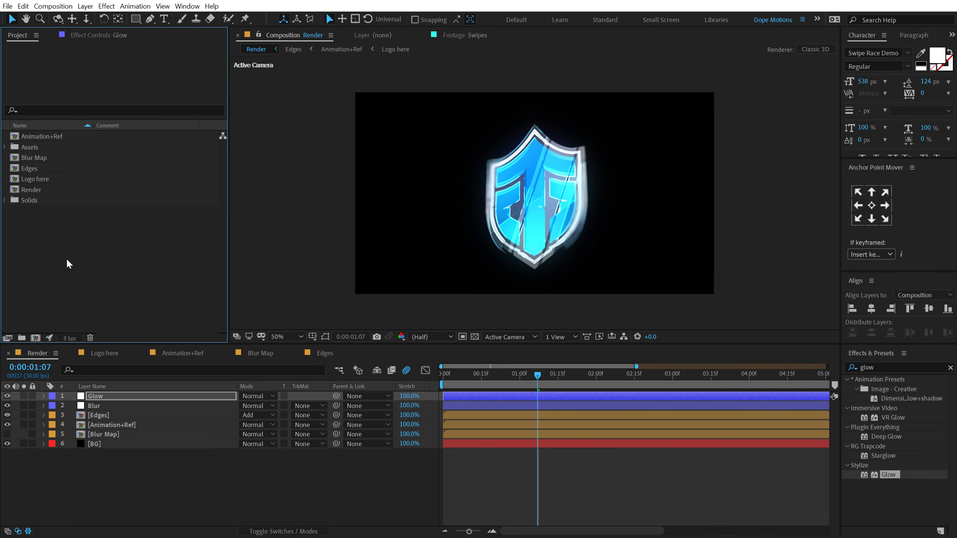
Set the project color depth to 32 bits per channel and show the Glow layer's effect settings.
key("alt")
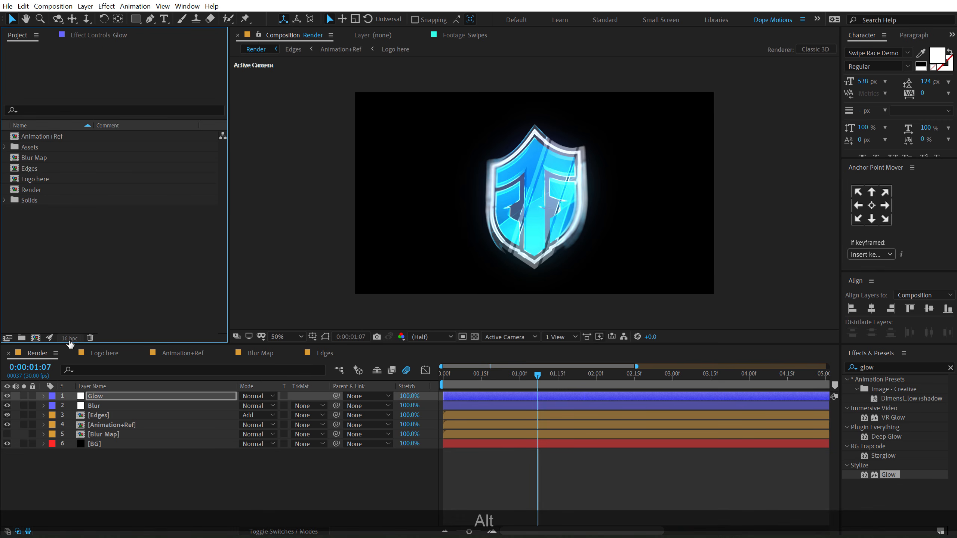
left_click(98, 395)
left_click(101, 36)
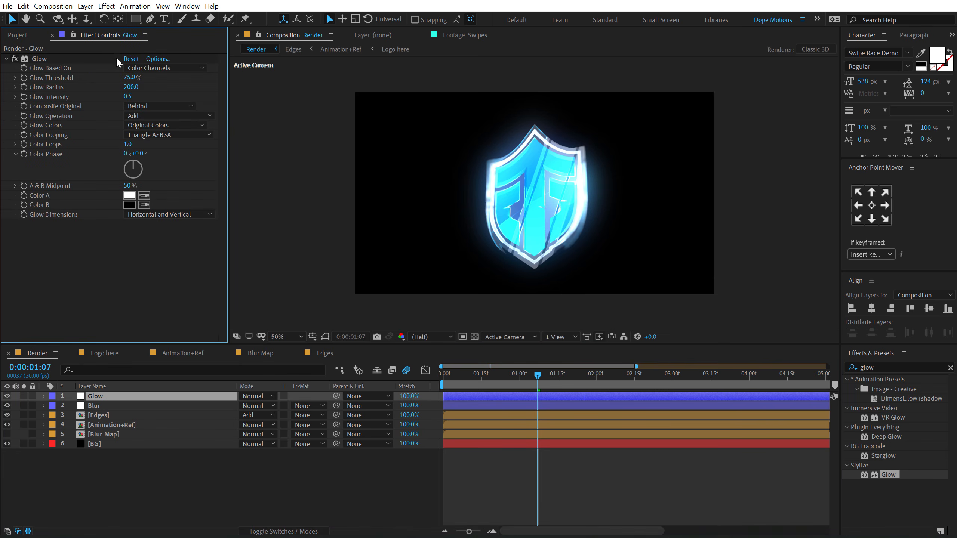
Set the Glow effect's Intensity to 0.2, Threshold to 80% and Radius to 250.
type(".3")
key("Return")
left_click(128, 97)
type(".2")
key("Return")
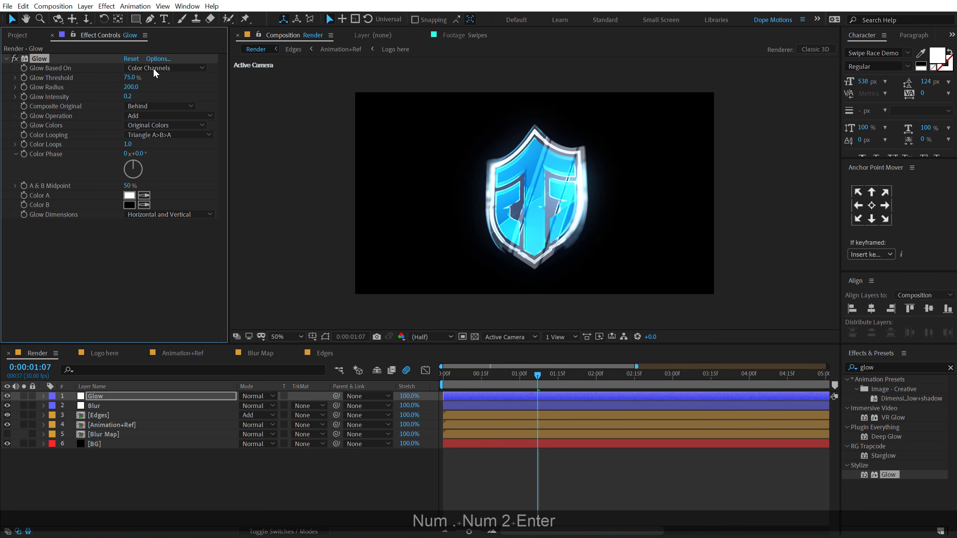
left_click(129, 77)
type("80")
key("Return")
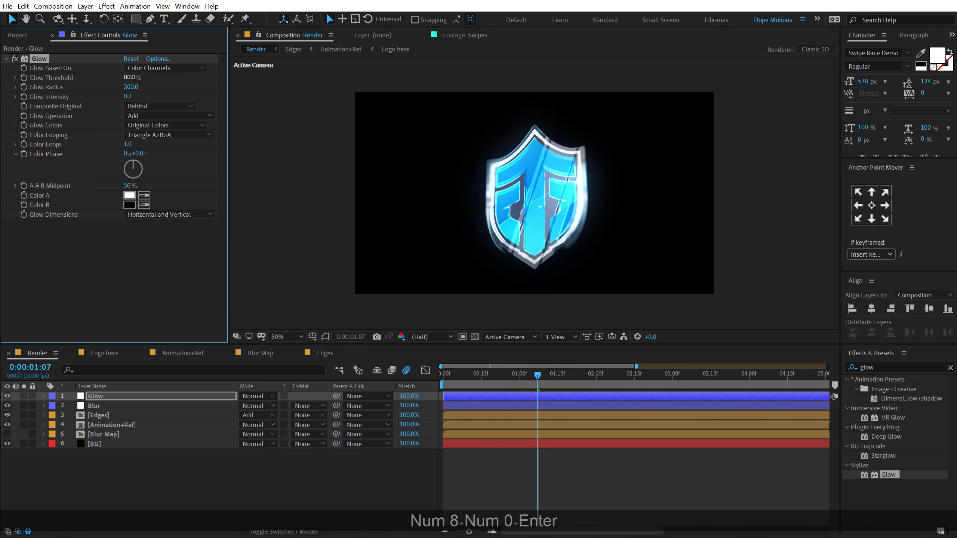
type("250")
key("Return")
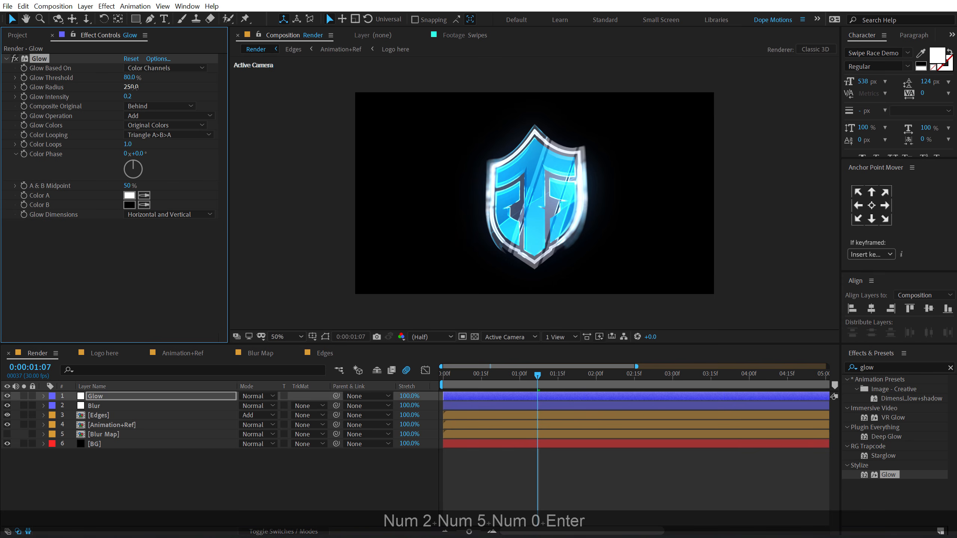
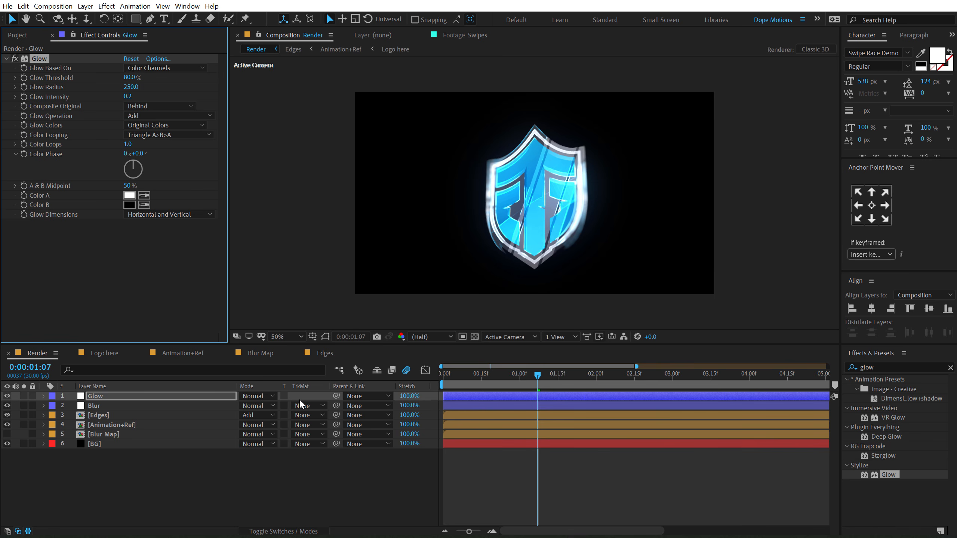
Keyframe the Glow Intensity at 0.2 on 0:00:01:10 and at 0 on 0:00:00:15, and reveal the keyframes.
key("Page_Down")
key("Page_Down")
key("Page_Down")
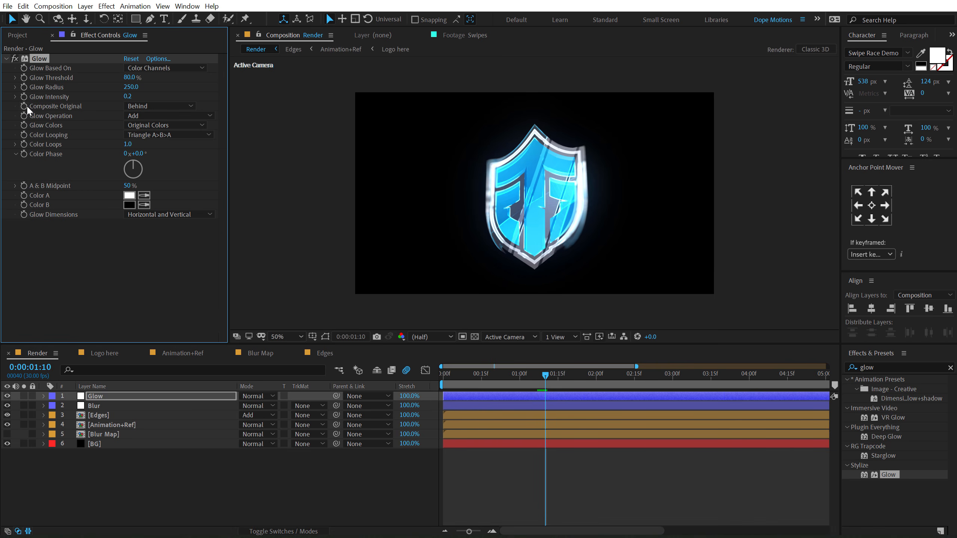
left_click_drag(512, 374, 481, 371)
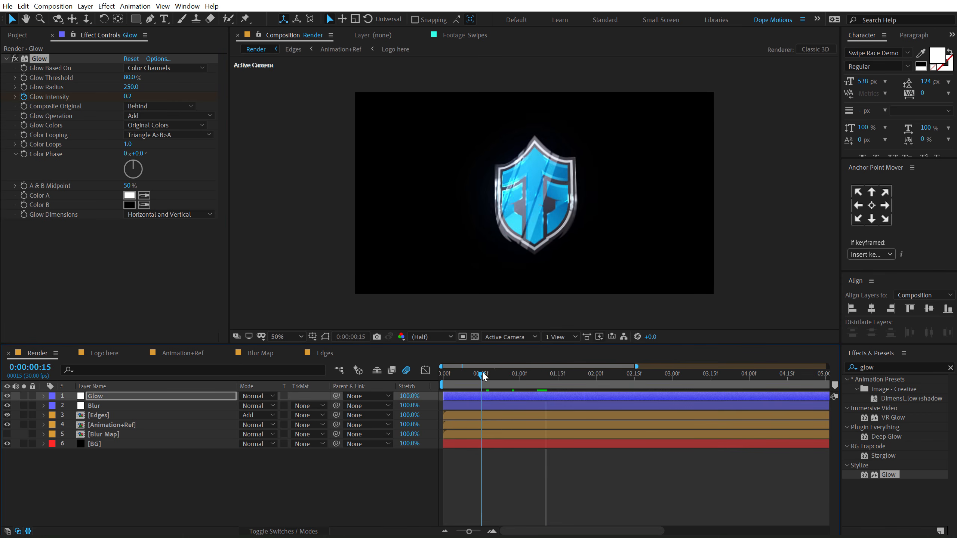
left_click(128, 96)
type("0")
key("KP_Enter")
key("u")
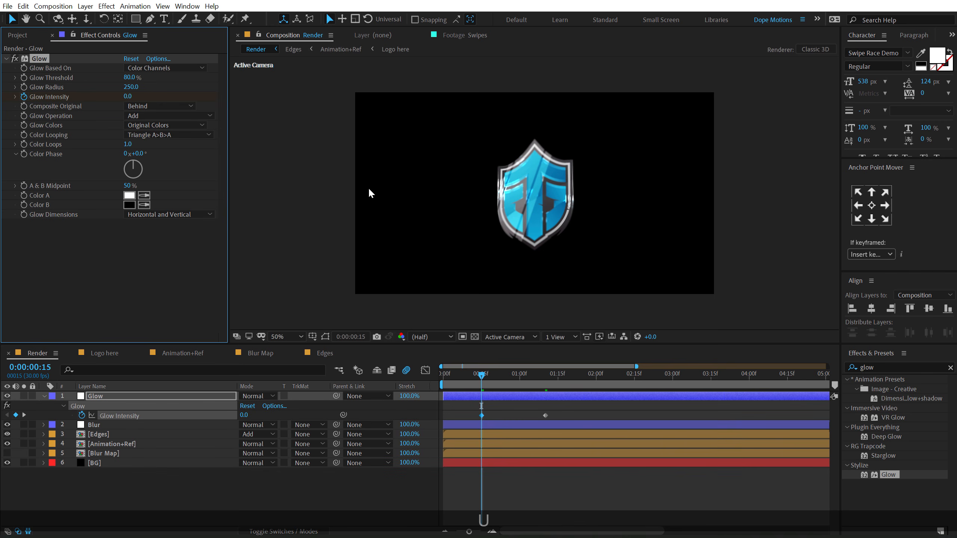
Copy the zero Glow Intensity keyframe to 0:00:02:10.
left_click_drag(596, 376, 621, 377)
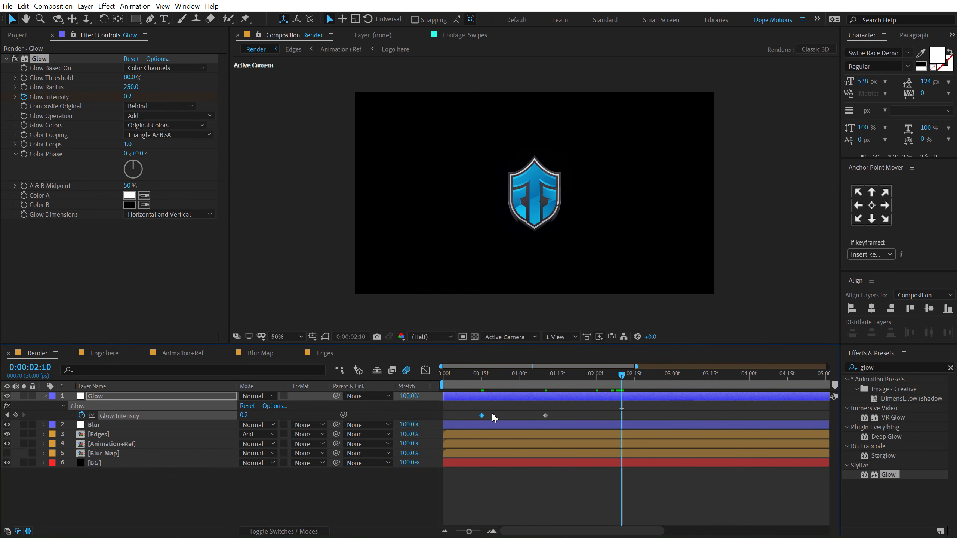
key("ctrl+c")
key("ctrl+v")
Apply Easy Ease to all three Glow Intensity keyframes, reshape their curve in the graph editor and collapse the Glow layer.
left_click_drag(647, 413, 426, 423)
right_click(482, 414)
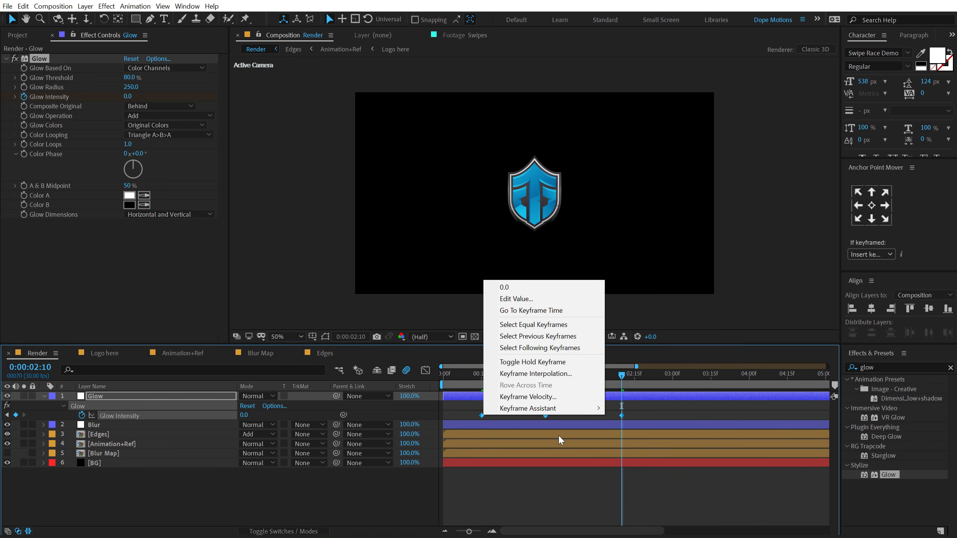
mouse_move(578, 409)
left_click(644, 447)
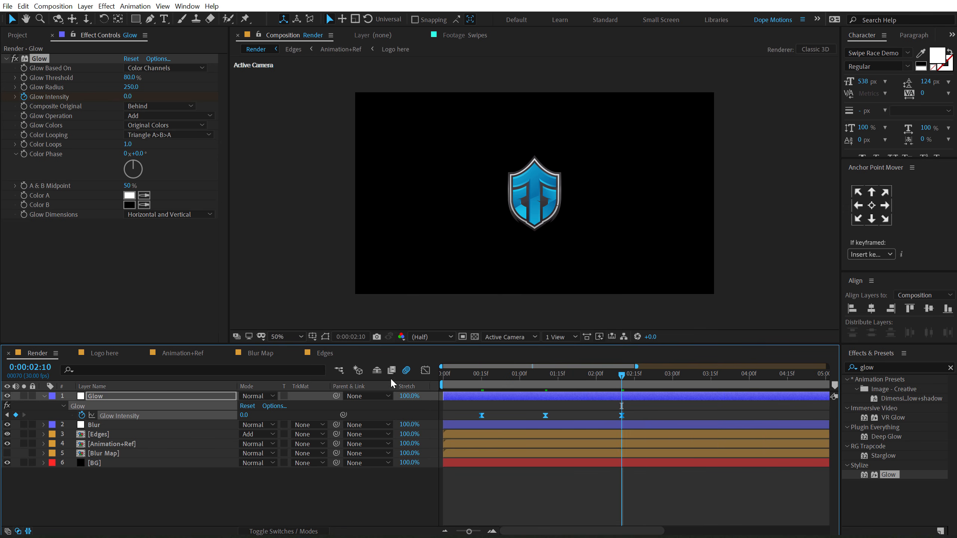
left_click(425, 370)
left_click_drag(582, 465, 495, 455)
left_click_drag(622, 450, 685, 474)
left_click(425, 370)
scroll(513, 408, "down", 5)
left_click_drag(473, 373, 549, 388)
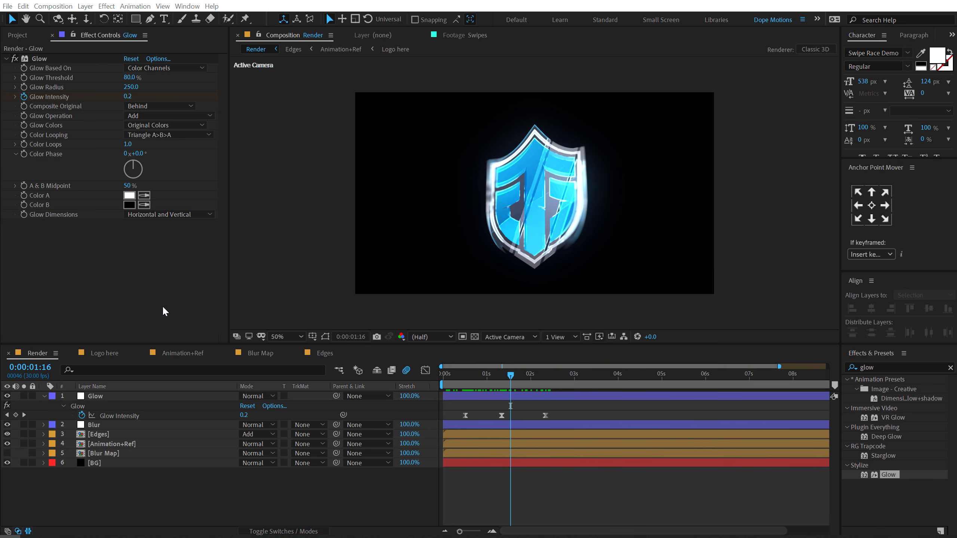
left_click(44, 396)
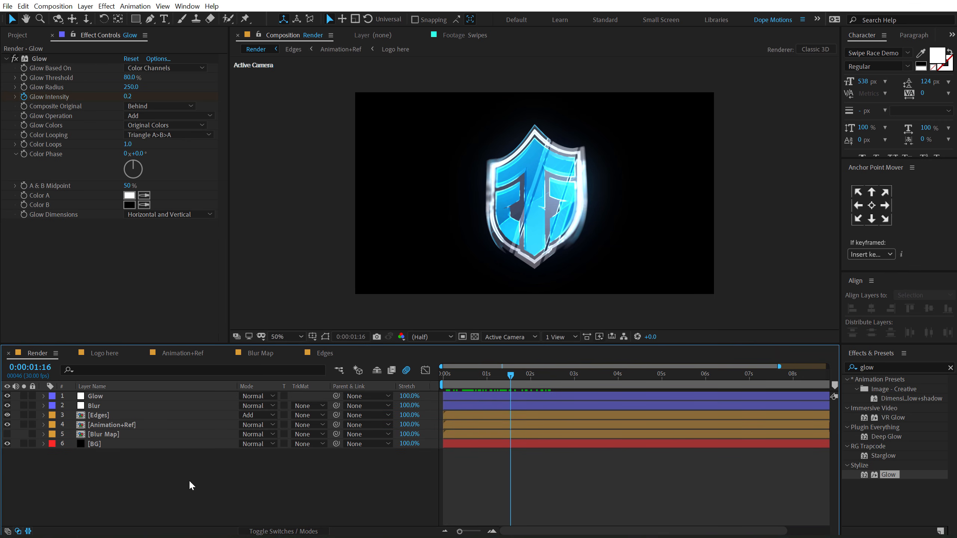
Add the Particles footage from Assets between the Blur Map and BG layers, starting at about 2 seconds.
left_click_drag(548, 384, 543, 378)
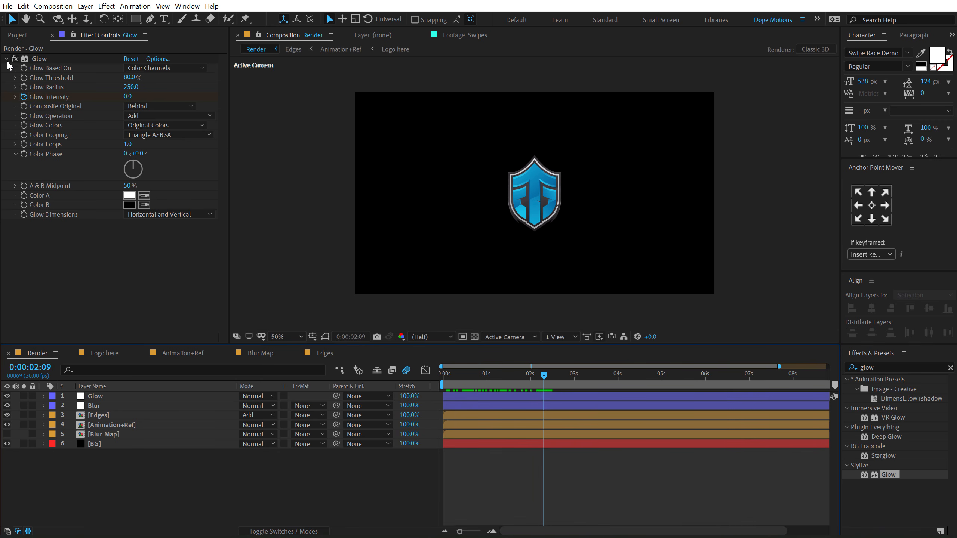
left_click(19, 35)
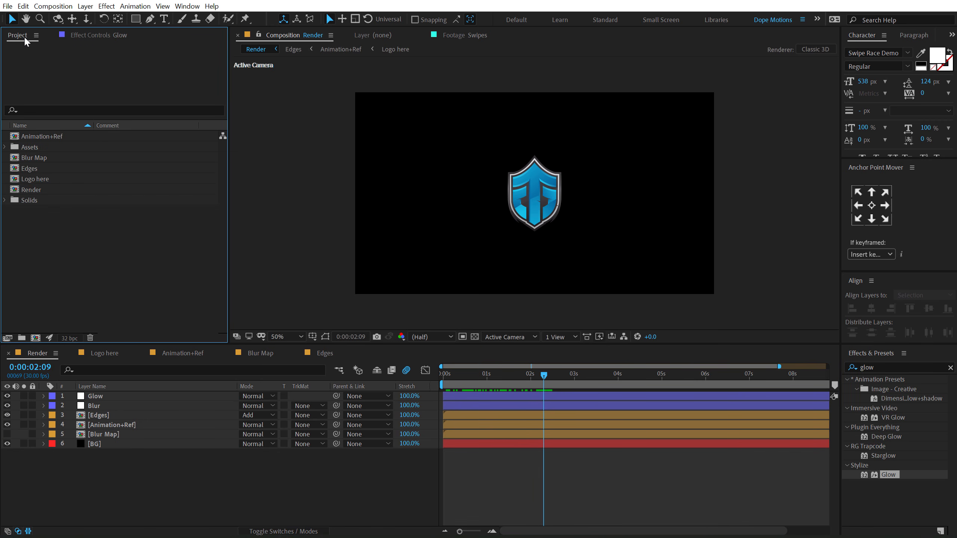
left_click(5, 148)
left_click_drag(38, 158, 527, 442)
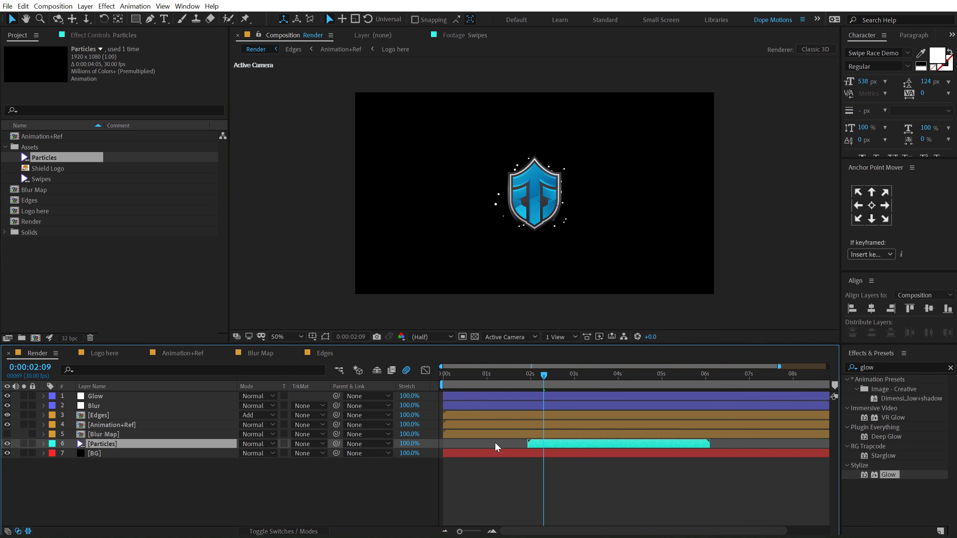
Set the Particles layer's time stretch factor to 50%.
left_click(410, 444)
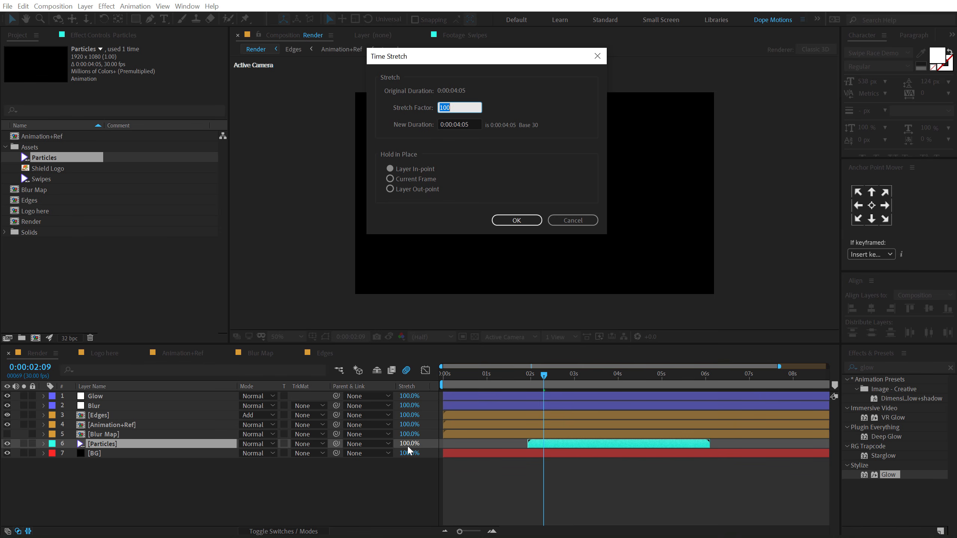
type("50")
key("Return")
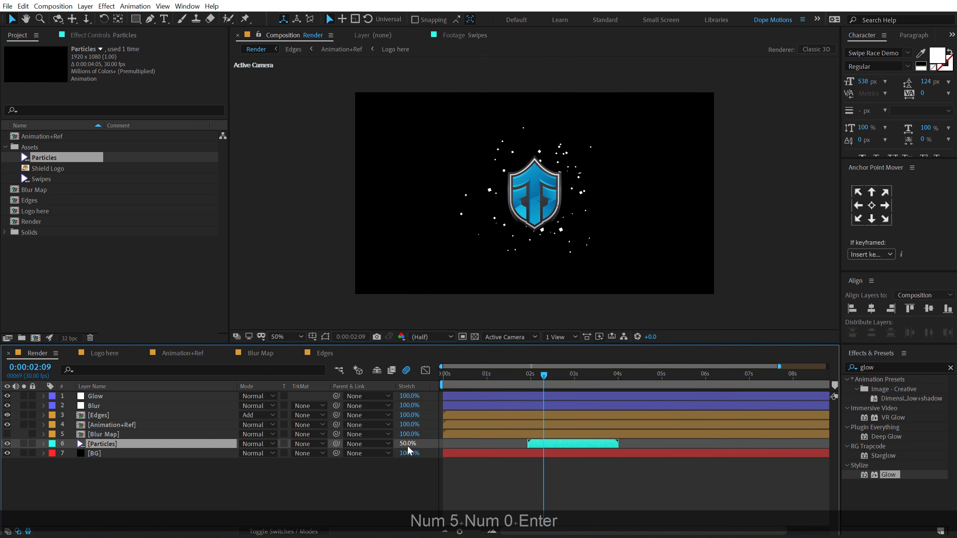
right_click(436, 386)
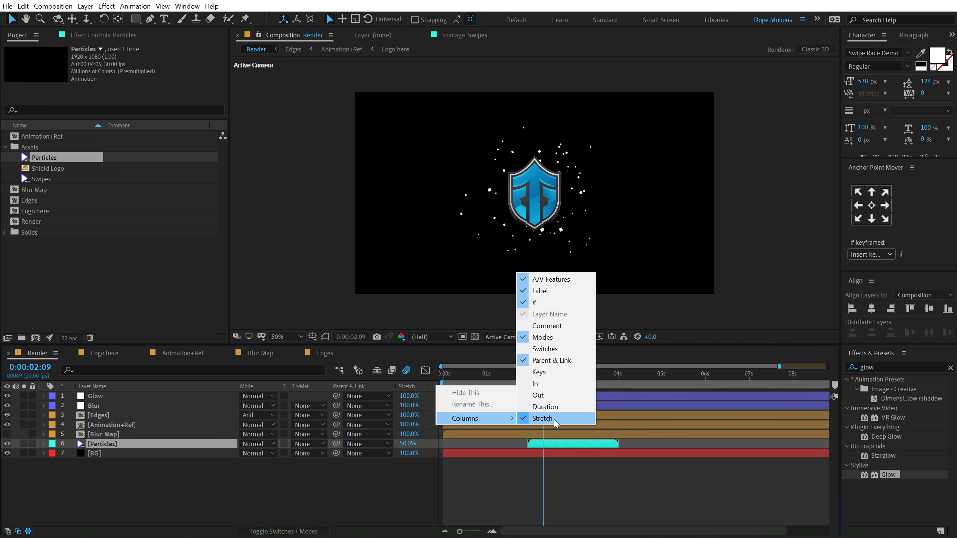
left_click(378, 501)
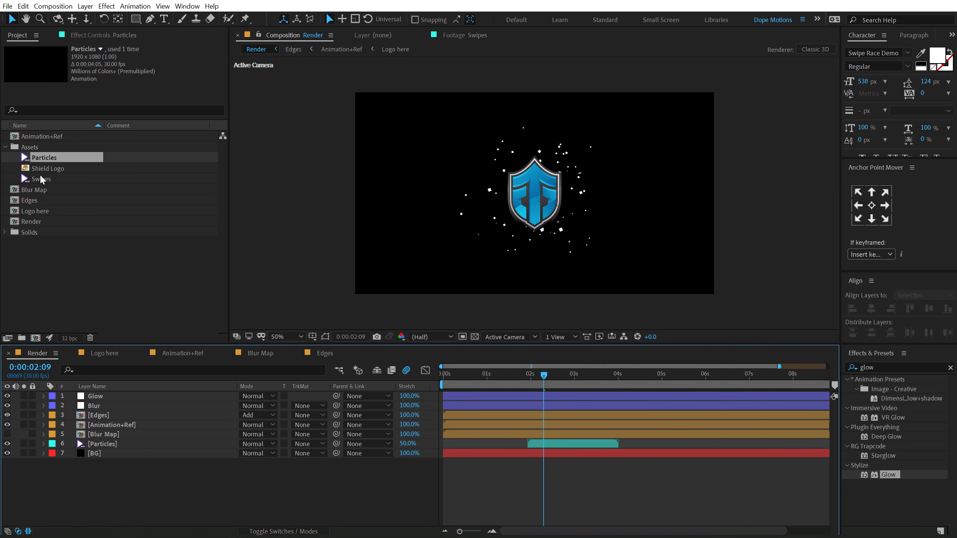
Add the Swipes footage directly above the Particles layer and set its time stretch factor to 50%.
left_click_drag(40, 177, 556, 441)
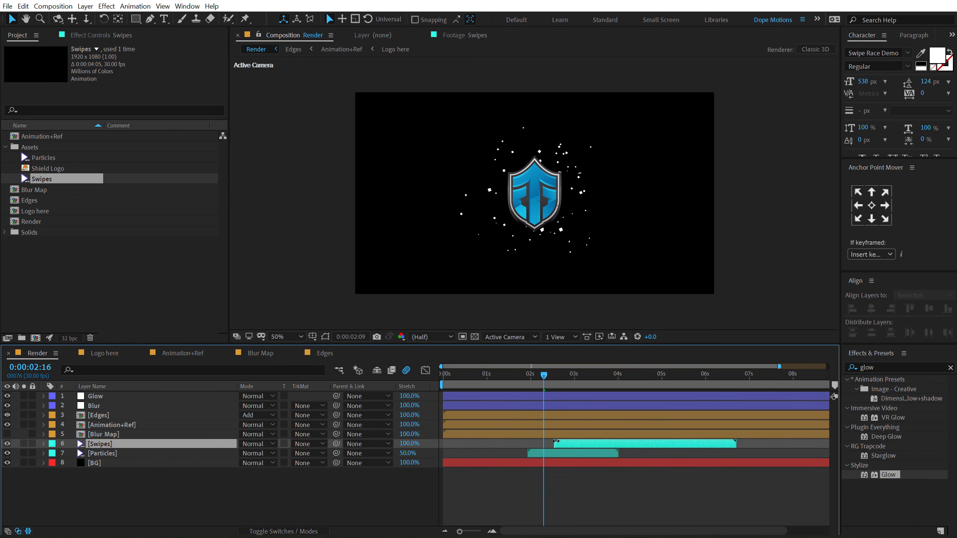
left_click(408, 444)
type("50")
key("Return")
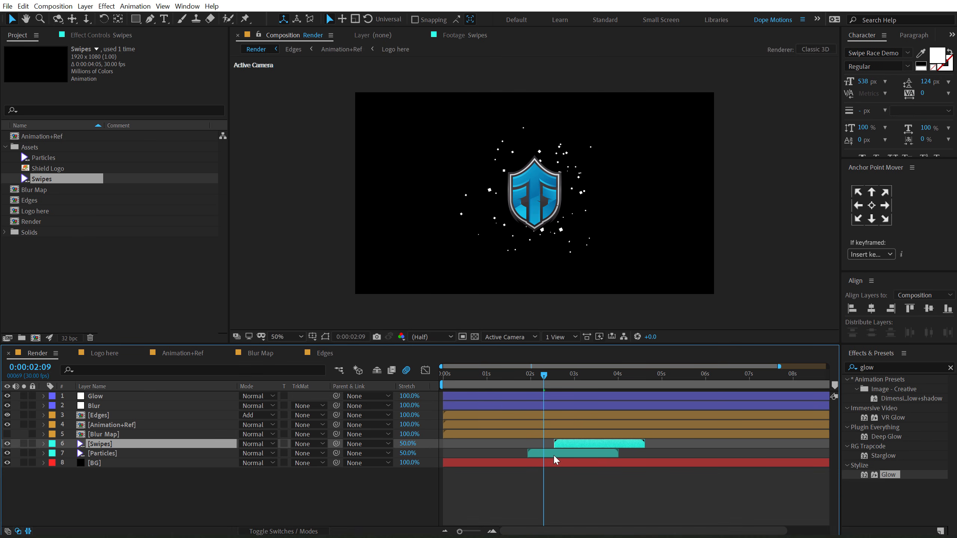
Move the Swipes layer earlier to start at about 2 seconds and set its blending mode to Screen.
mouse_move(565, 446)
left_mouse_down()
mouse_move(534, 446)
mouse_move(547, 446)
left_mouse_up()
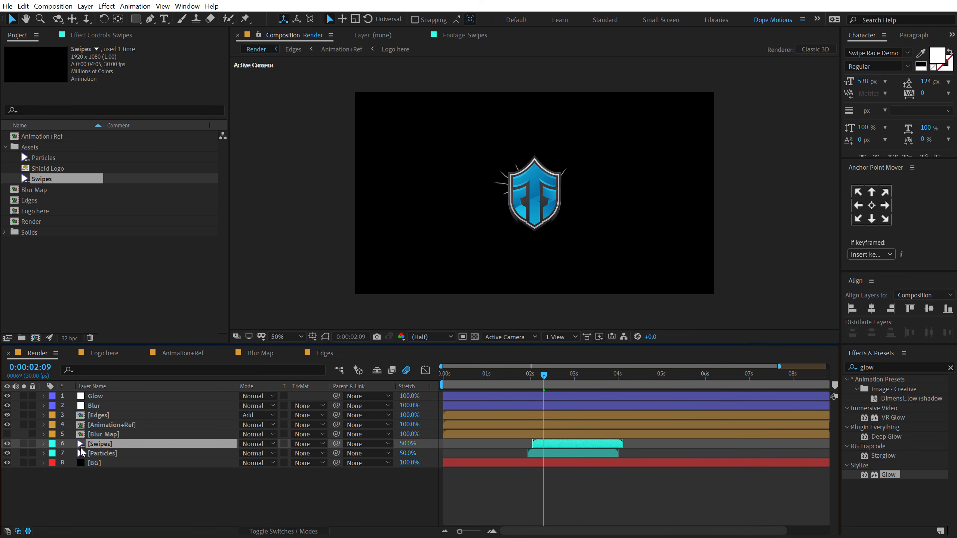
left_click(255, 448)
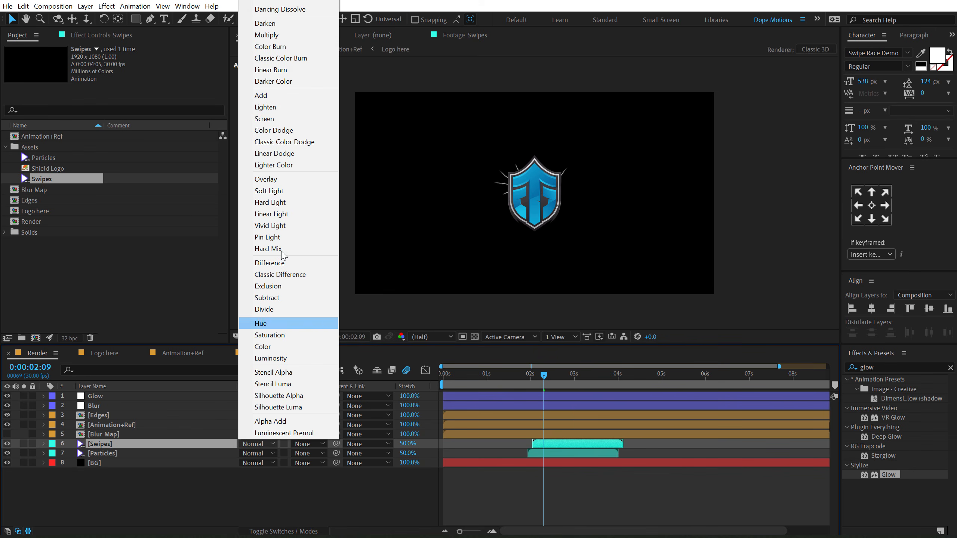
left_click(274, 118)
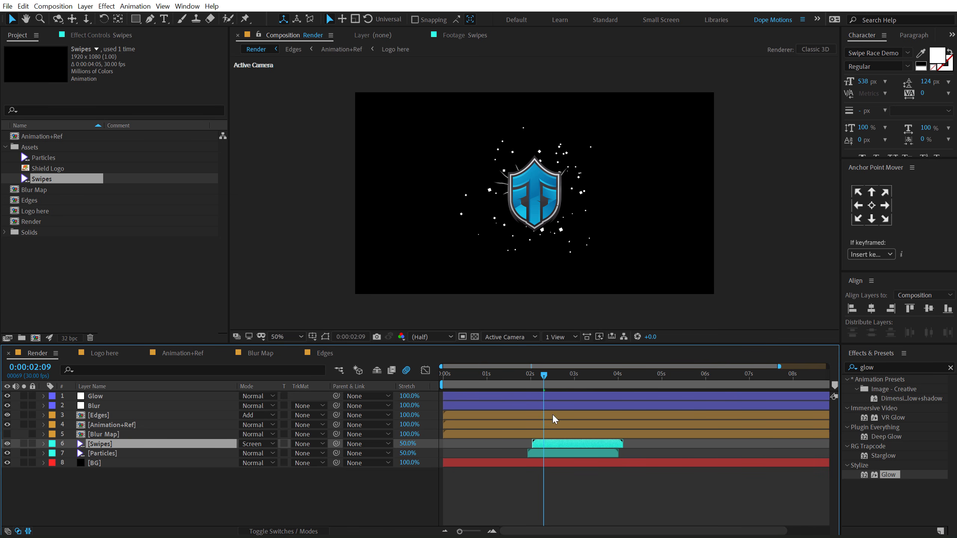
Shift the Particles layer to start slightly after the Swipes layer, checking the burst timing in a preview.
left_click_drag(533, 452, 541, 455)
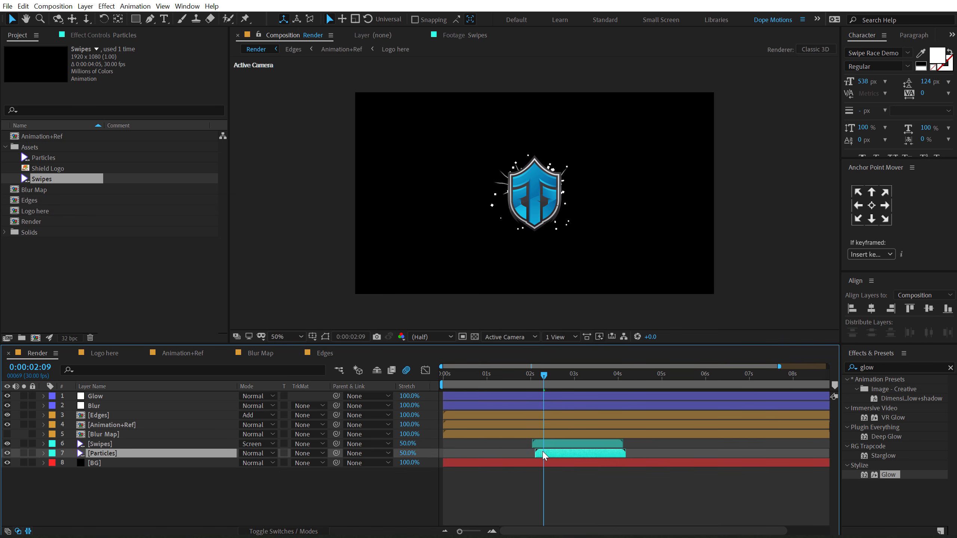
left_click_drag(516, 373, 559, 379)
key("space")
left_click(546, 486)
left_click(547, 452)
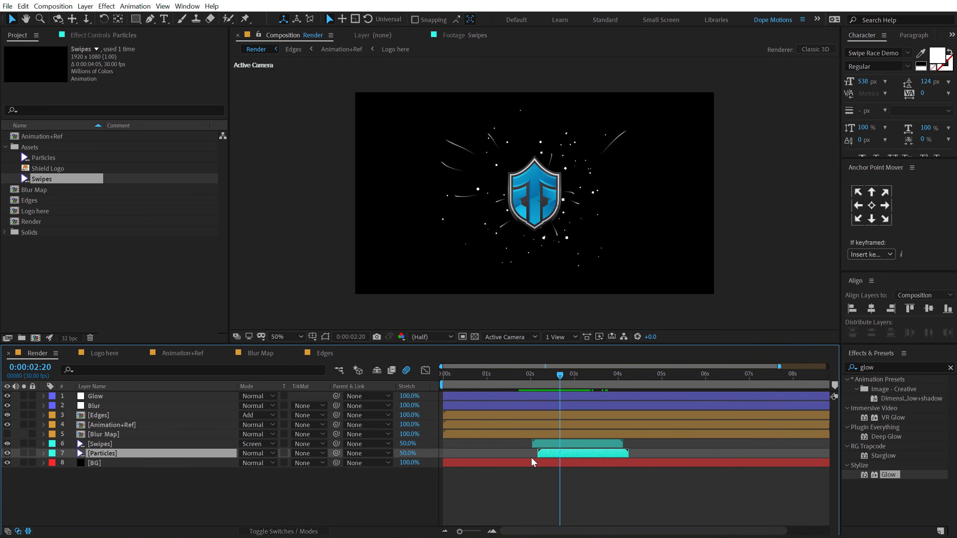
Apply the Tint effect to the Particles layer with white mapped to the logo's light blue.
left_click(856, 367)
type("tint")
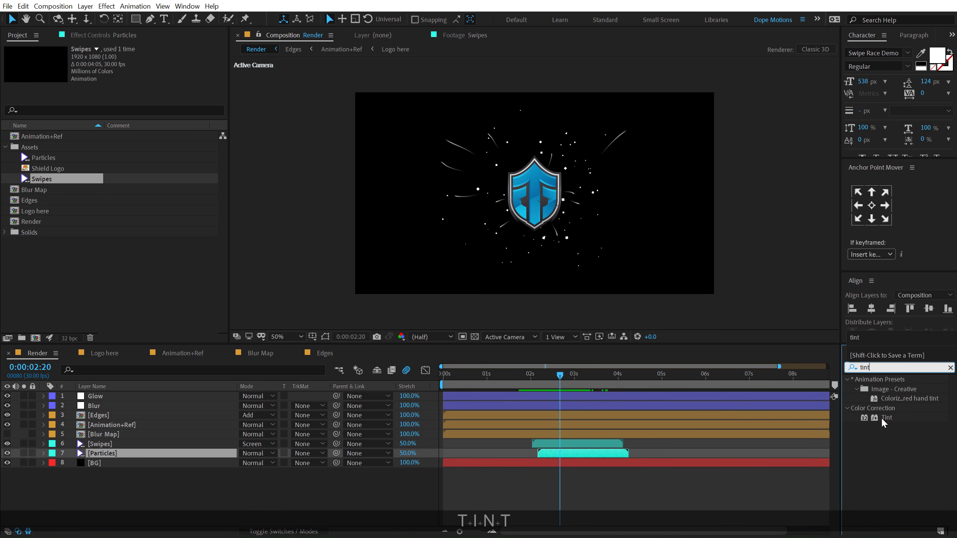
double_click(882, 418)
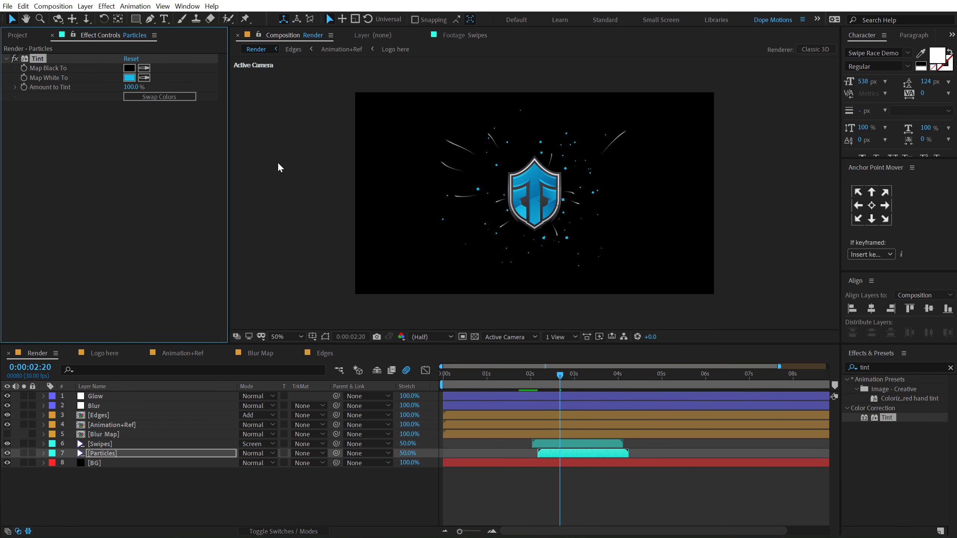
left_click(521, 520)
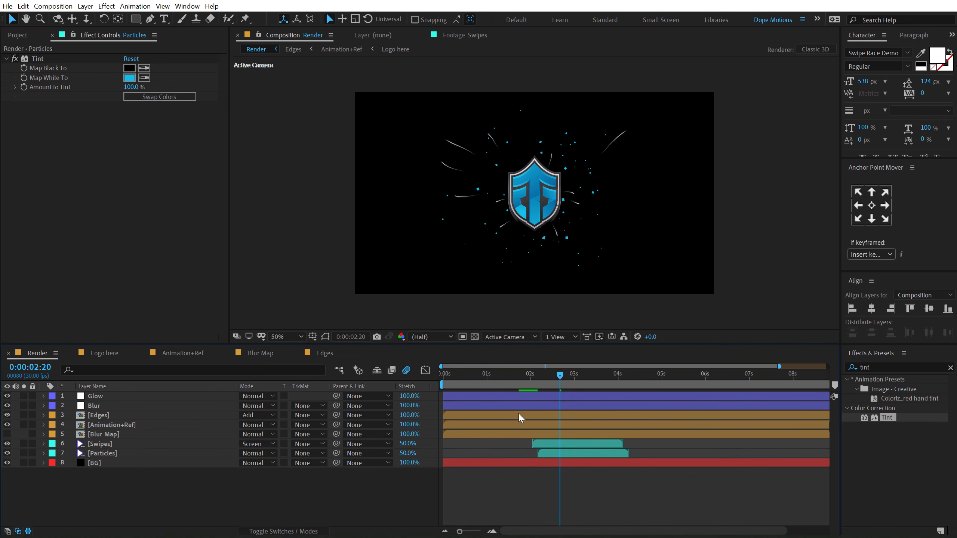
At 0:00:01:10, add a text layer reading "rhino" above all the other layers in the Render composition.
left_click_drag(529, 376, 502, 386)
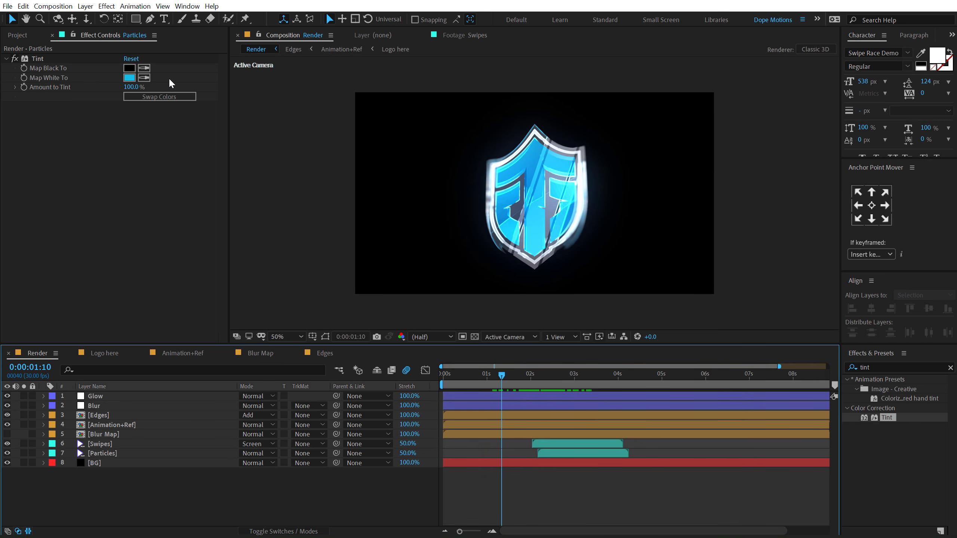
left_click(19, 35)
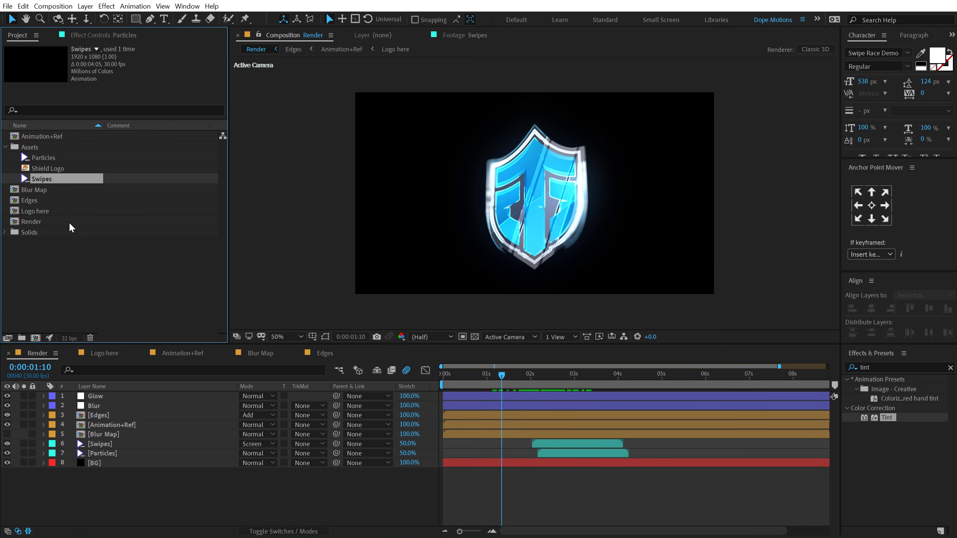
left_click(81, 256)
left_click(164, 19)
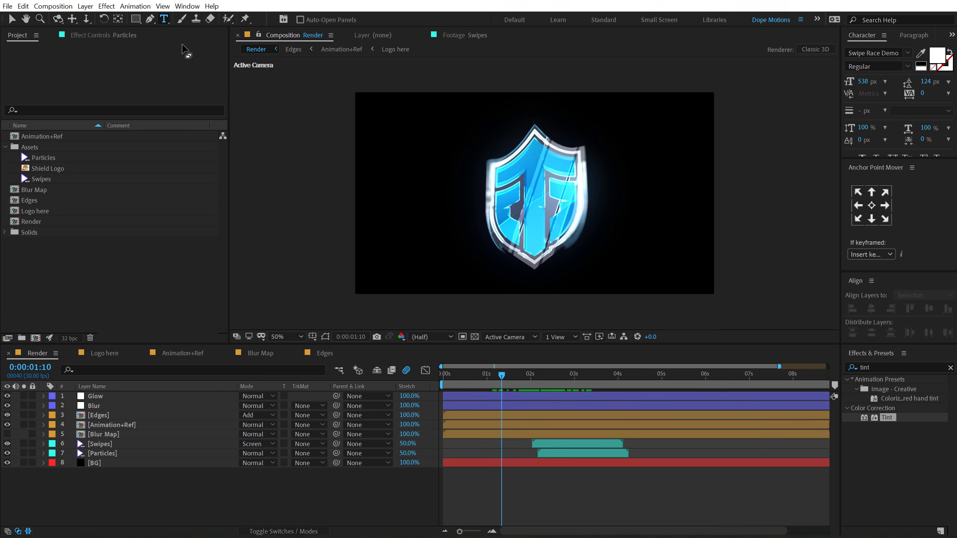
left_click(403, 168)
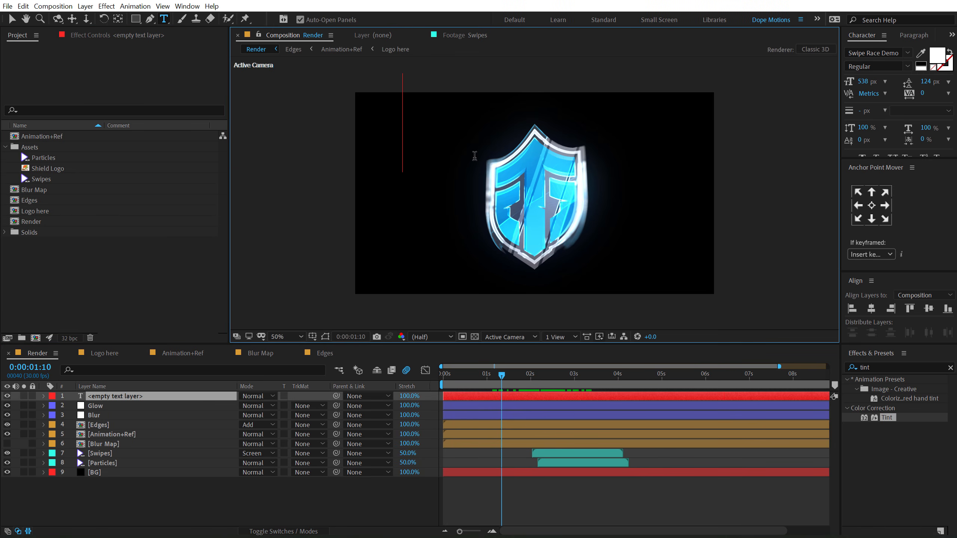
type("rhino")
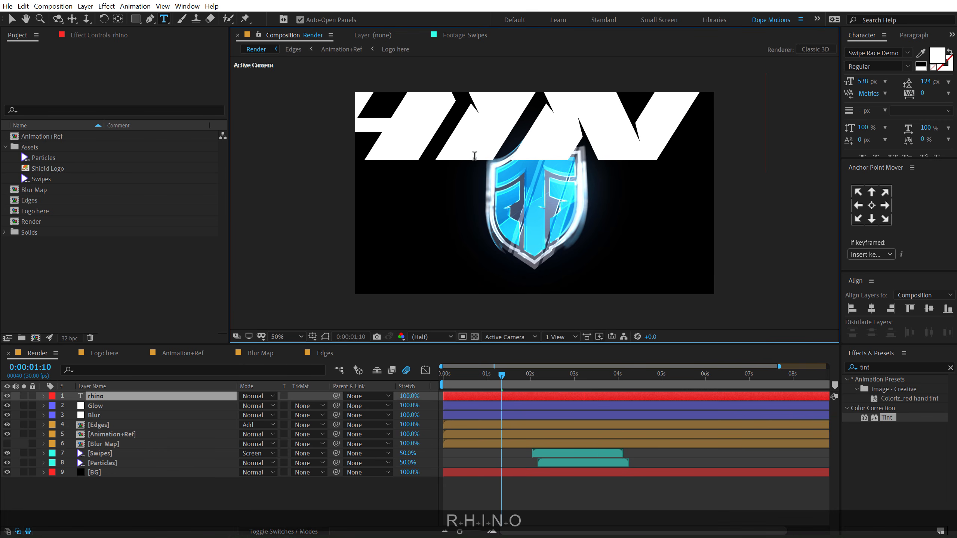
left_click(12, 19)
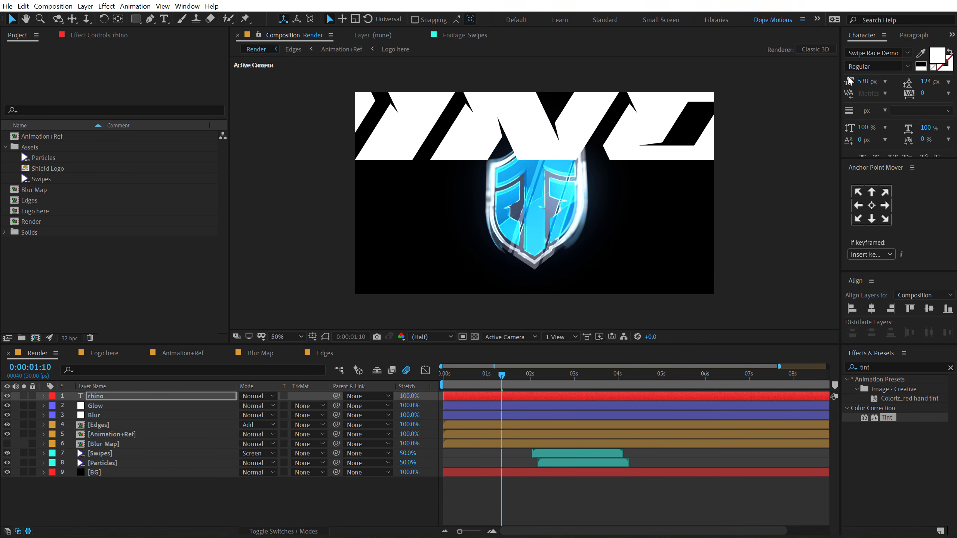
Set the "rhino" text's font size to 429 px and centre it horizontally over the upper half of the shield.
left_click_drag(865, 83, 809, 89)
left_click_drag(447, 144, 500, 190)
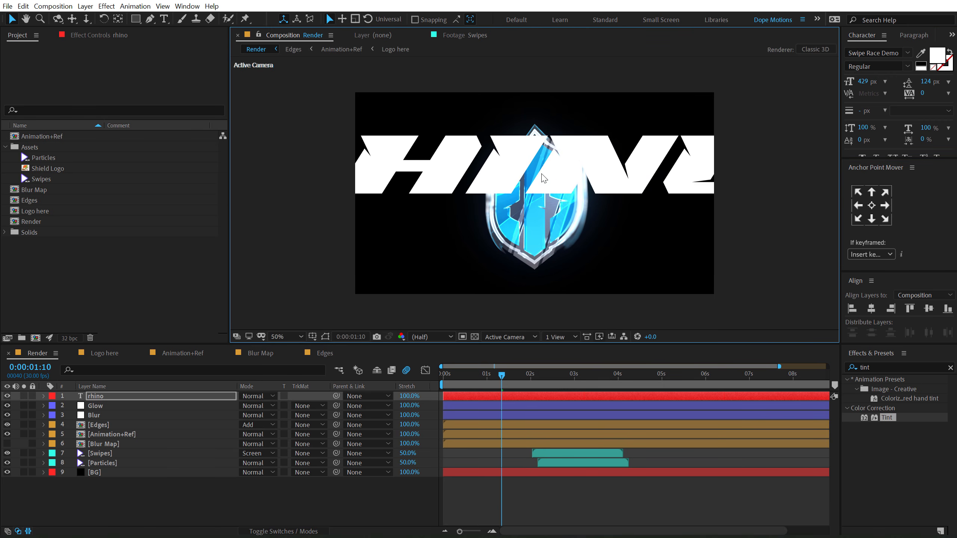
left_click(871, 320)
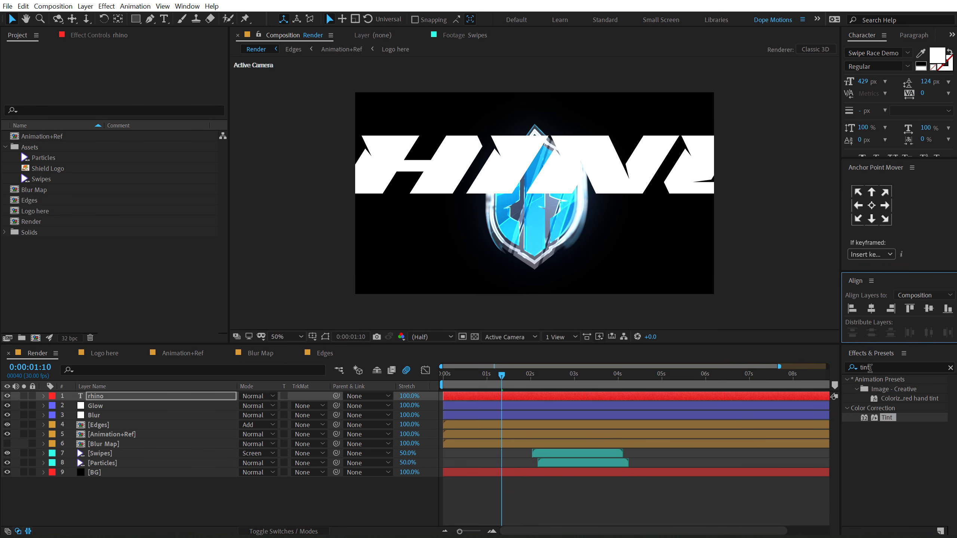
Apply the Gradient Ramp effect to the "rhino" text, with the ramp running from 960, 168 to 960, 586.
left_click(867, 368)
type("gr")
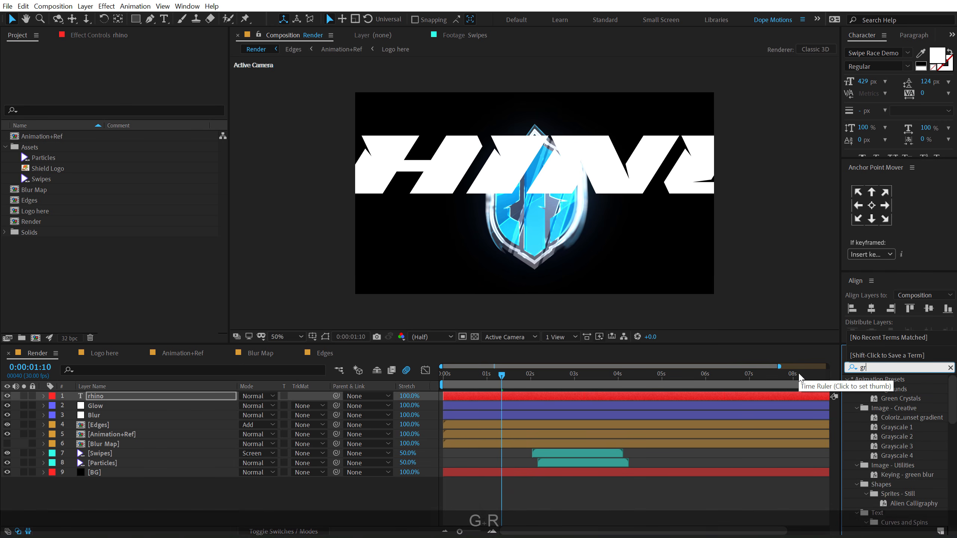
type("adi")
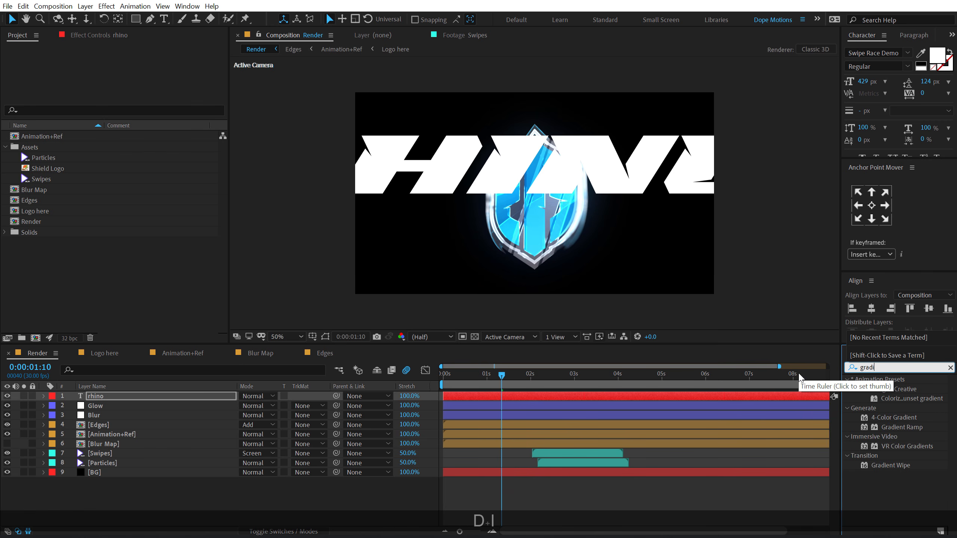
double_click(892, 428)
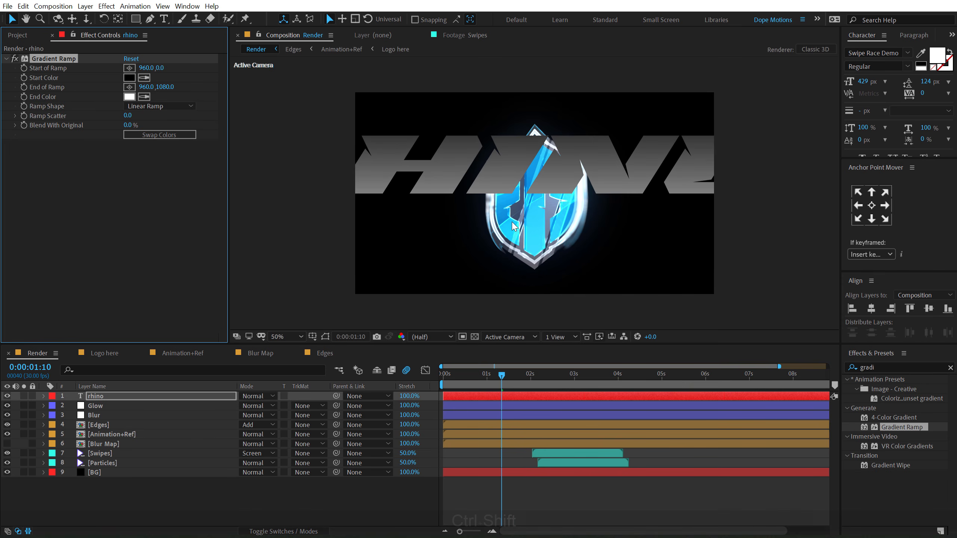
key("ctrl+shift+h")
left_click_drag(536, 290, 534, 201)
left_click_drag(534, 93, 534, 123)
Sample the shield's light cyan as ramp start colour and its darker blue as end colour, tightening the ramp to 960, 220 and 960, 550.
left_click(145, 78)
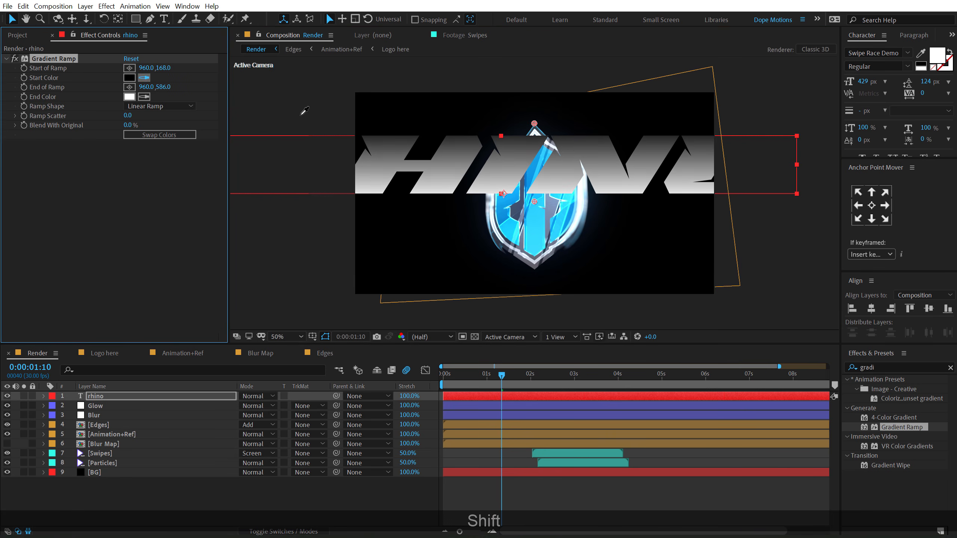
left_click(576, 194)
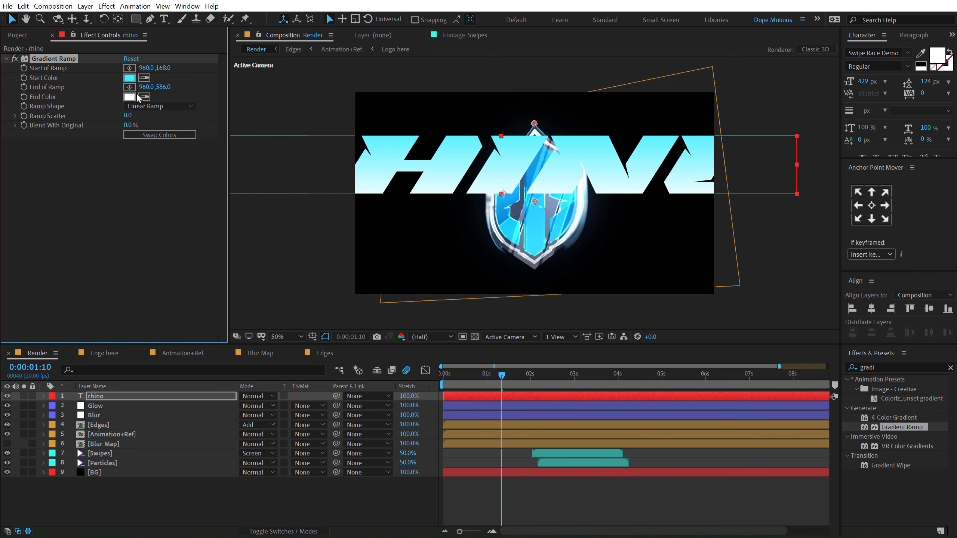
left_click(505, 210)
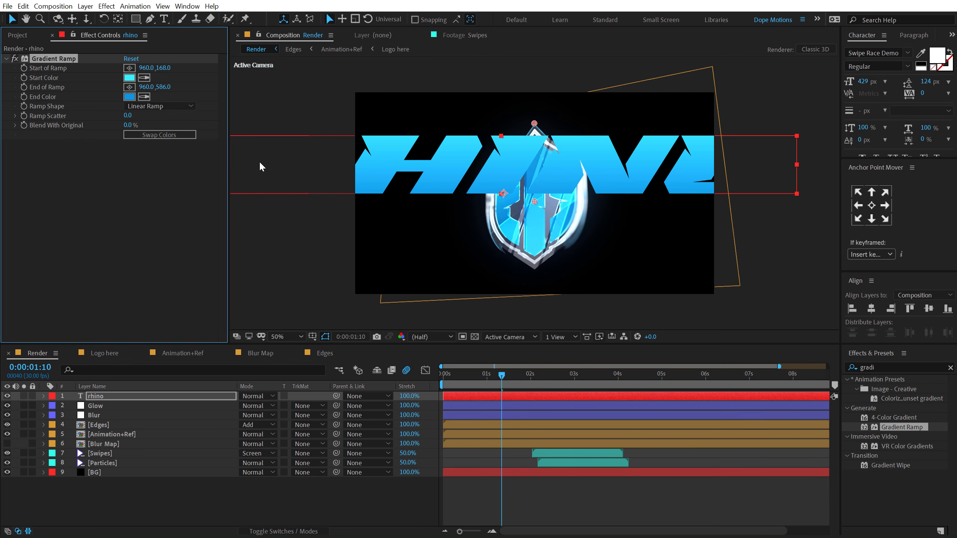
left_click_drag(533, 124, 534, 132)
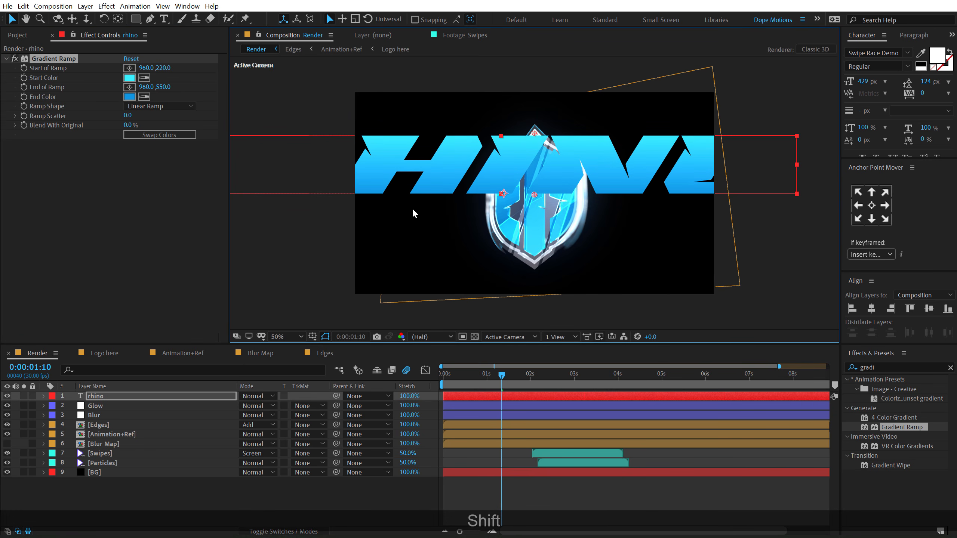
Keyframe the "rhino" layer's position at 0:00:01:10, and at the first frame move it off the left side of the frame to -1828, 542.
left_click(104, 399)
key("p")
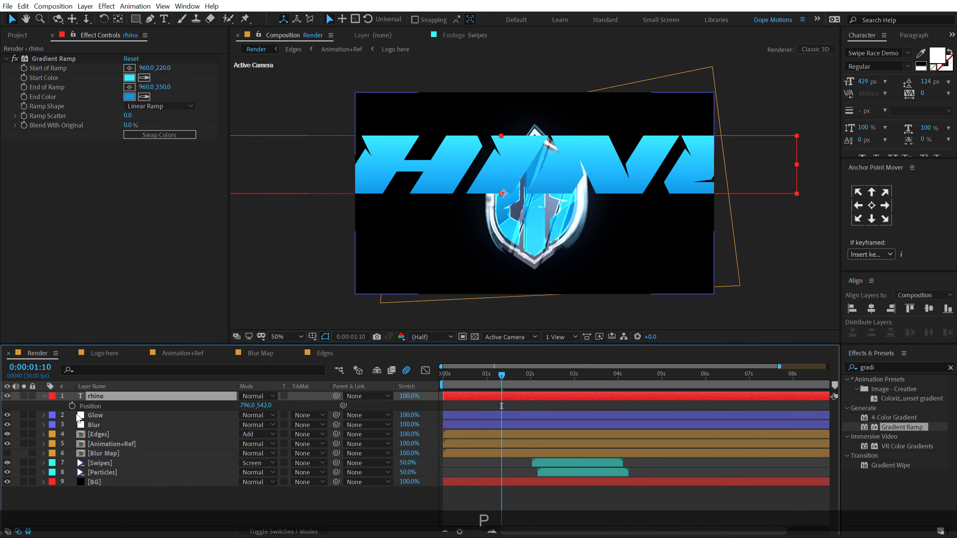
key("alt+shift+p")
key("Home")
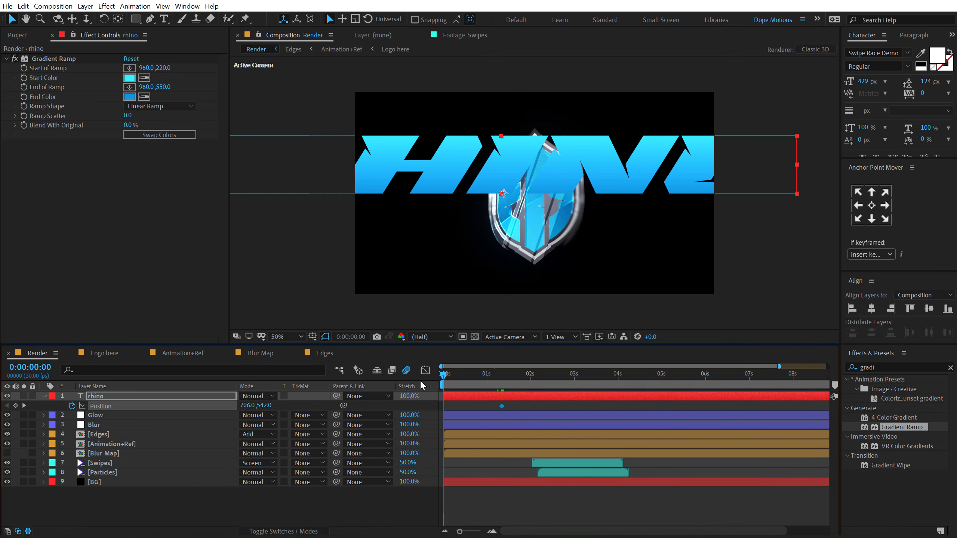
key("comma")
left_click_drag(632, 186, 386, 187)
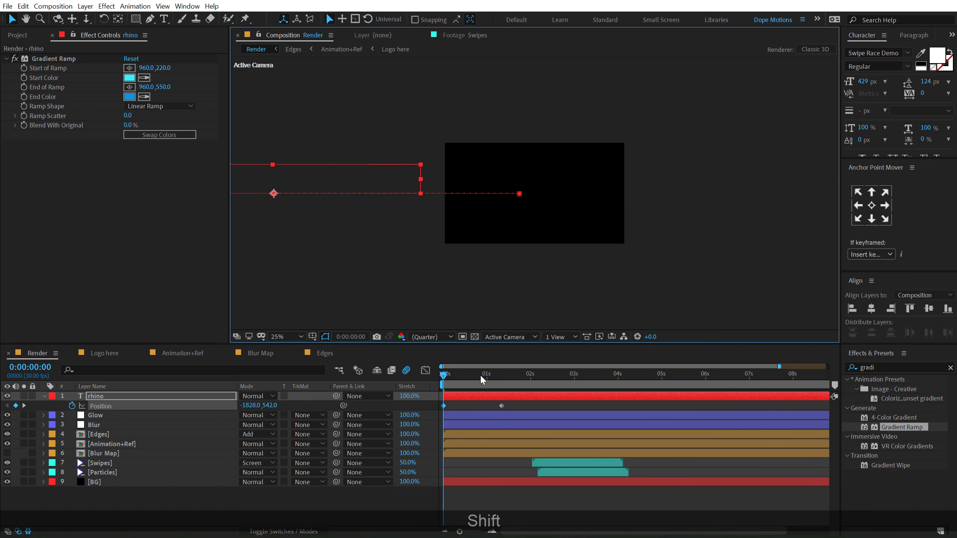
Duplicate the "rhino" layer and move the copy with both its position keyframes down, to 796, 866 at 0:00:01:10.
left_click_drag(480, 374, 496, 374)
left_click(493, 393)
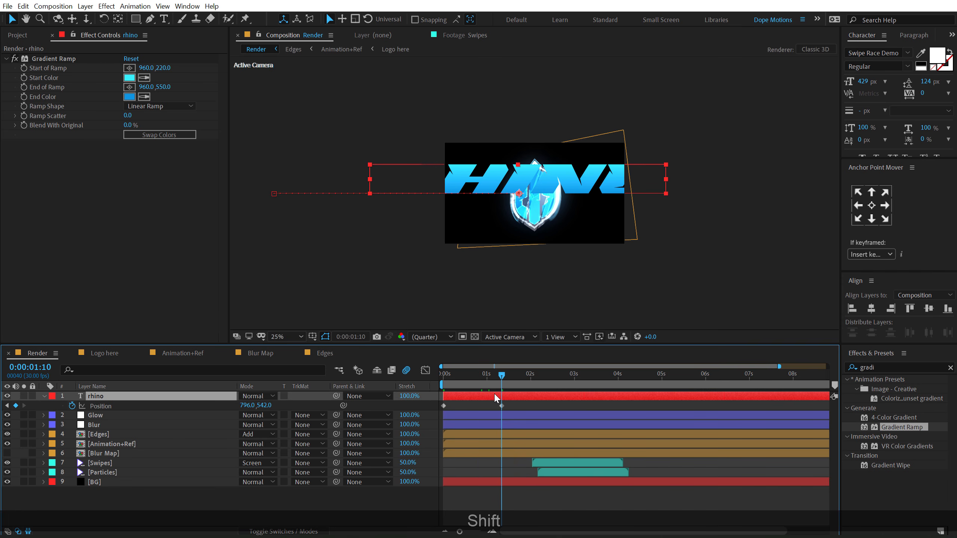
key("ctrl+d")
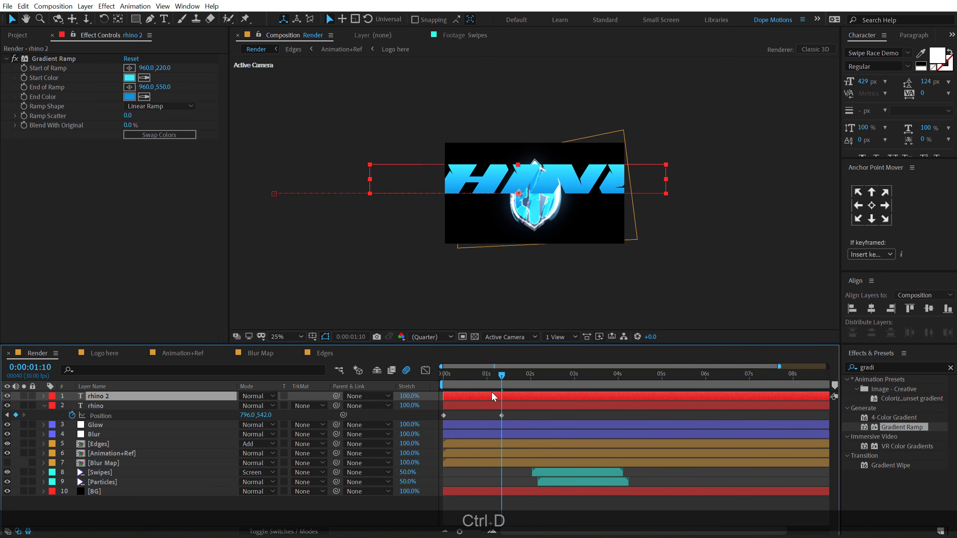
key("p")
left_click_drag(520, 406, 435, 409)
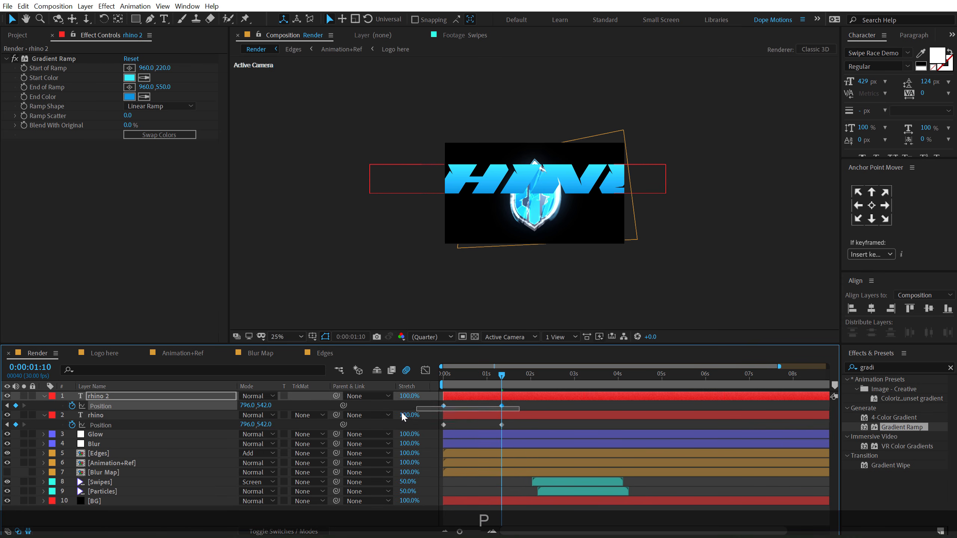
left_click_drag(527, 187, 531, 210)
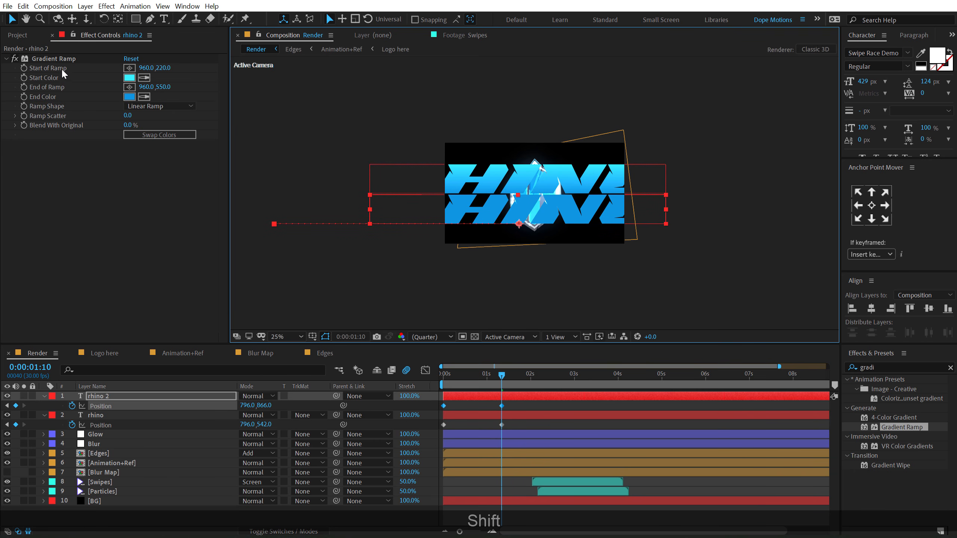
Move the duplicate text's Gradient Ramp start to 960, 548 and its end to 960, 872.
left_click(59, 59)
key("period")
left_click_drag(535, 195, 534, 255)
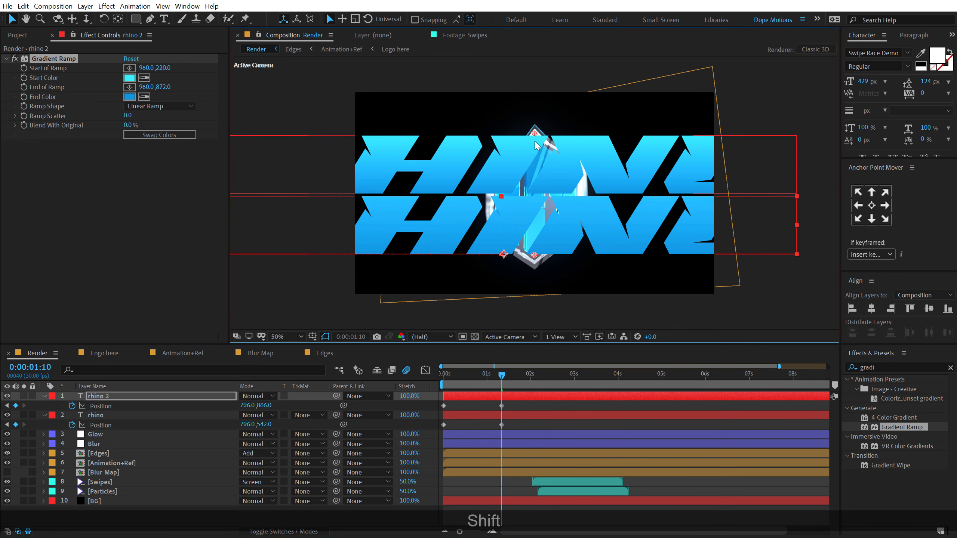
left_click_drag(535, 149, 535, 192)
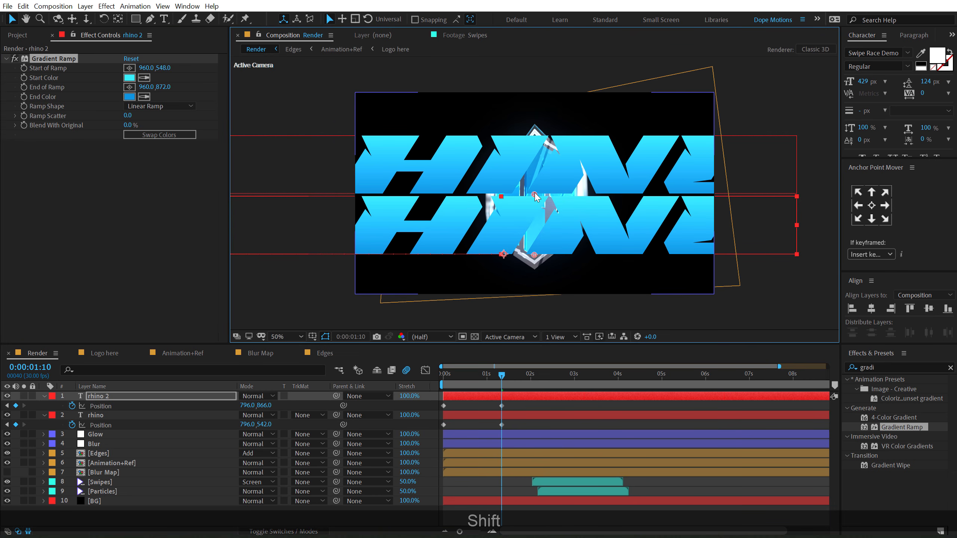
Change the lower text layer's wording to "shield".
double_click(102, 395)
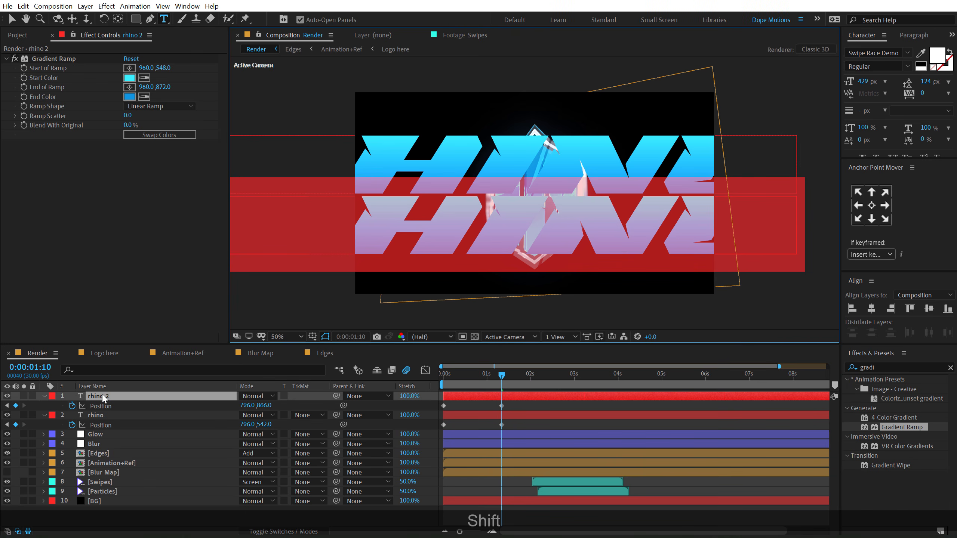
type("shield")
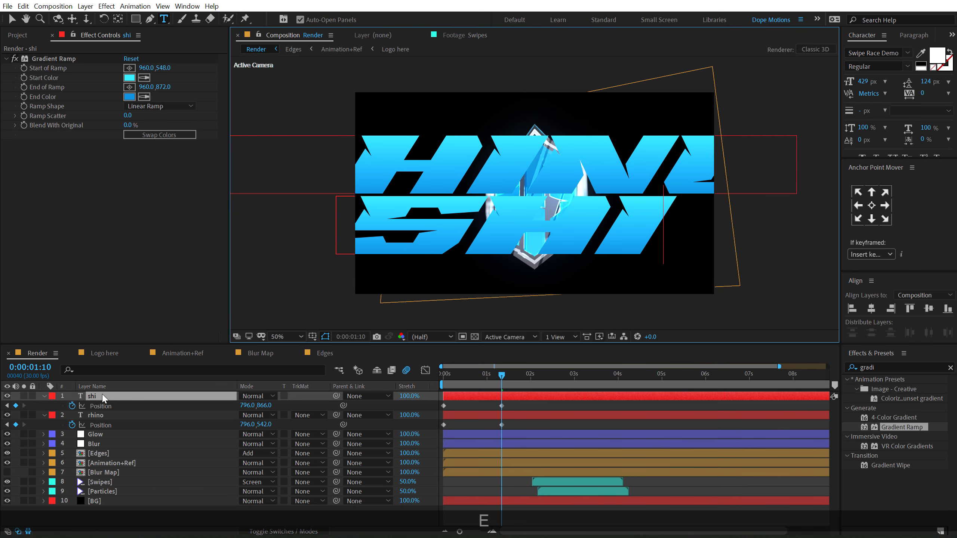
left_click(11, 19)
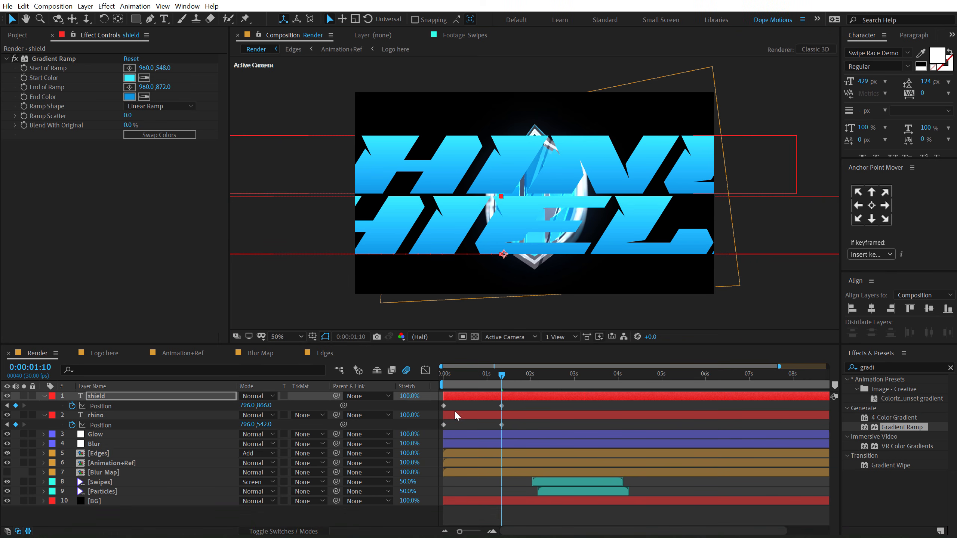
At the first frame, move the "shield" text's starting position off the right side of the frame.
left_click_drag(484, 377, 397, 378)
scroll(413, 269, "down", 1)
left_click_drag(300, 198, 810, 210)
left_click_drag(735, 221, 769, 217)
At 2 seconds, keyframe "shield" off the frame's left side at -2160, 866 and "rhino" off its right side at 3664, 542.
left_click_drag(483, 375, 531, 379)
left_click_drag(531, 216, 232, 211)
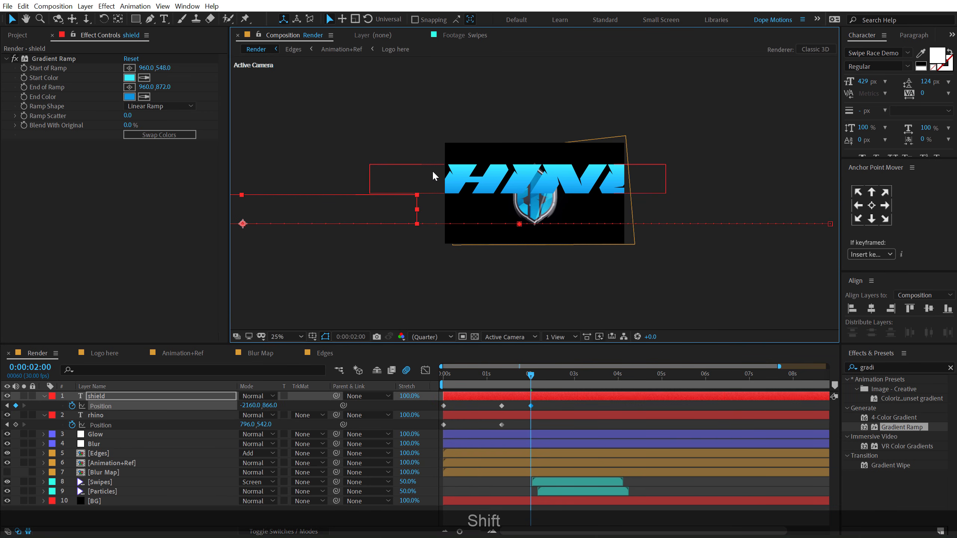
left_click_drag(432, 172, 700, 172)
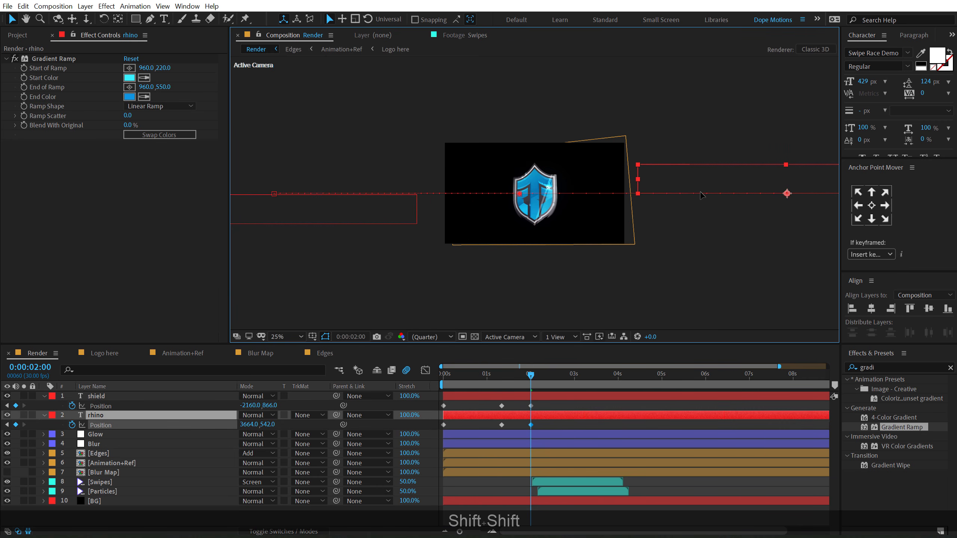
Apply Easy Ease to all position keyframes of the "shield" and "rhino" layers.
left_click_drag(547, 402, 431, 431)
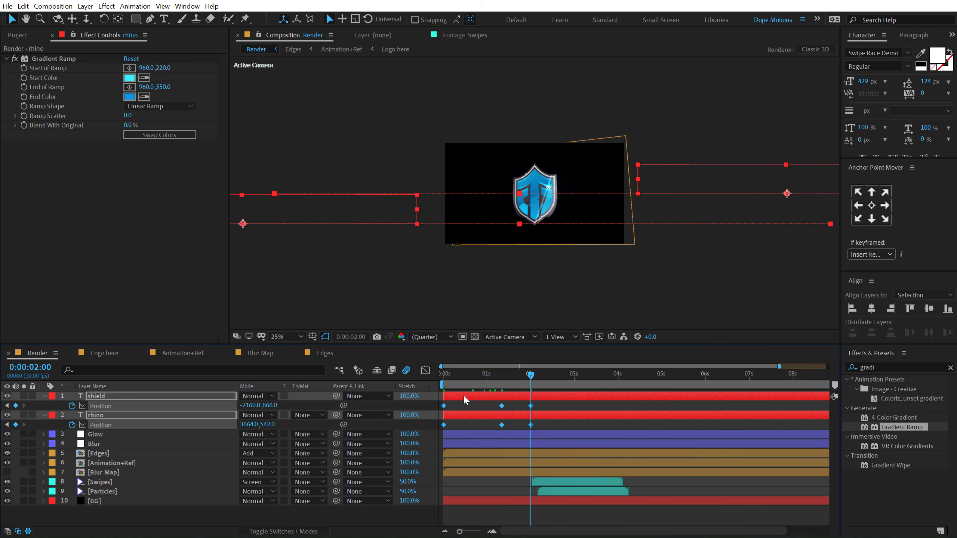
right_click(444, 405)
mouse_move(527, 397)
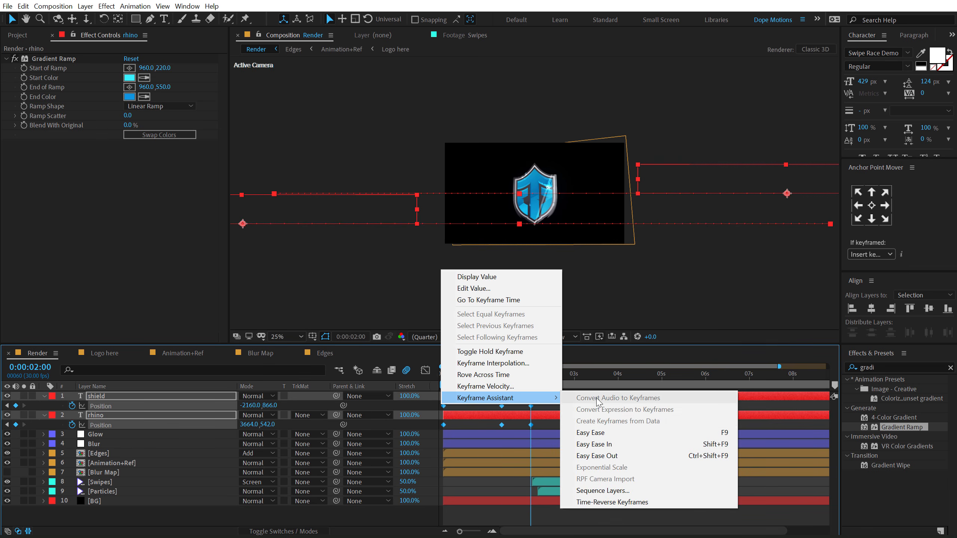
left_click(591, 432)
Shape both texts' position speed graphs with long handles around the middle keyframe for a fast entry, slow centre and fast exit.
left_click(425, 370)
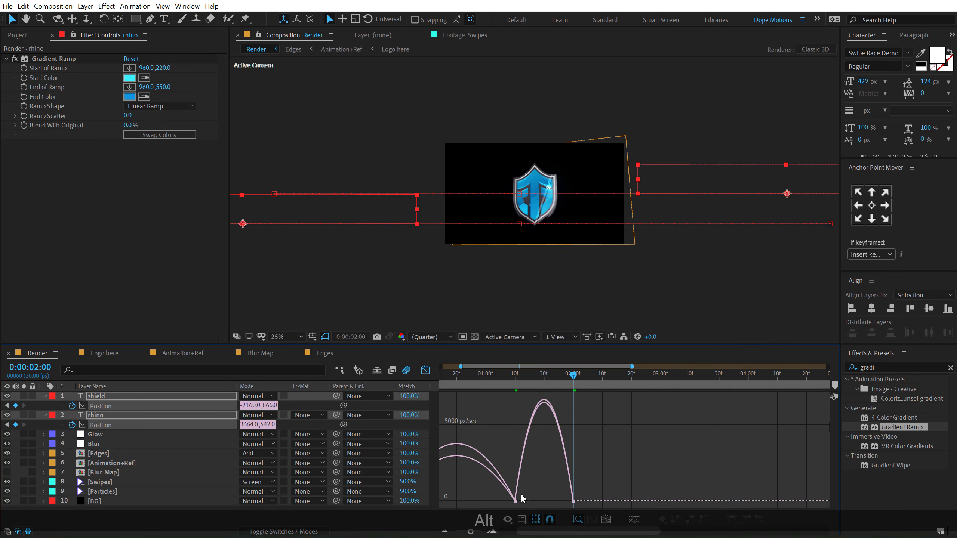
left_click_drag(492, 511, 493, 510)
left_click_drag(559, 531, 542, 531)
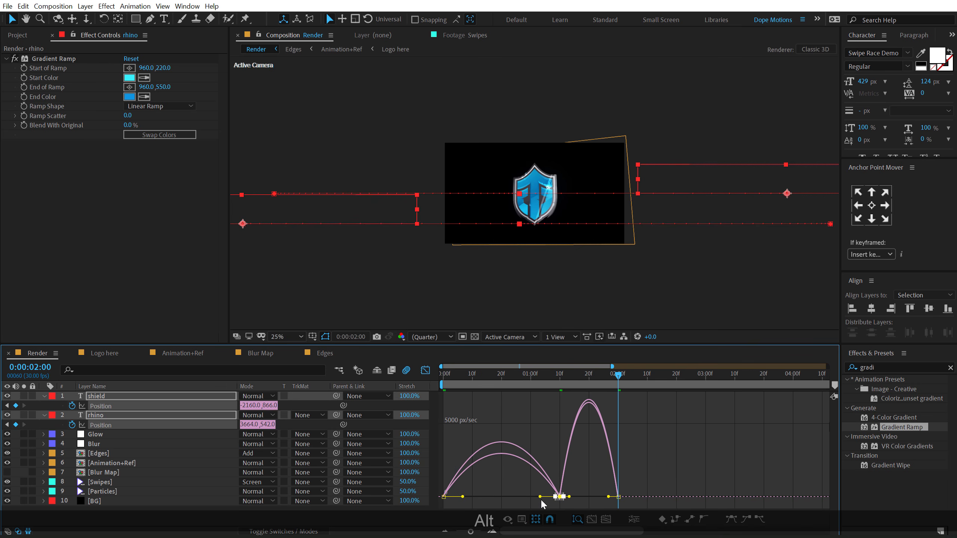
left_click_drag(539, 496, 501, 497)
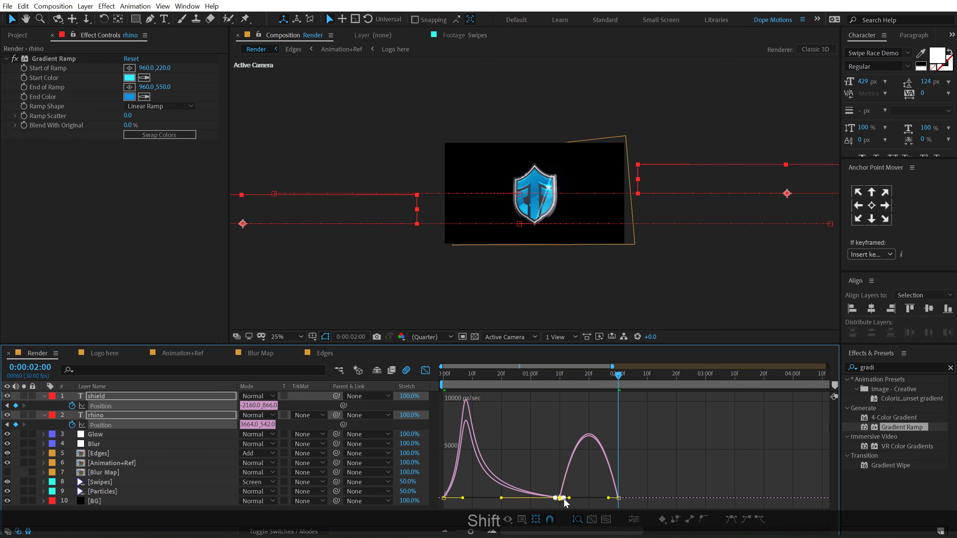
left_click_drag(570, 496, 589, 498)
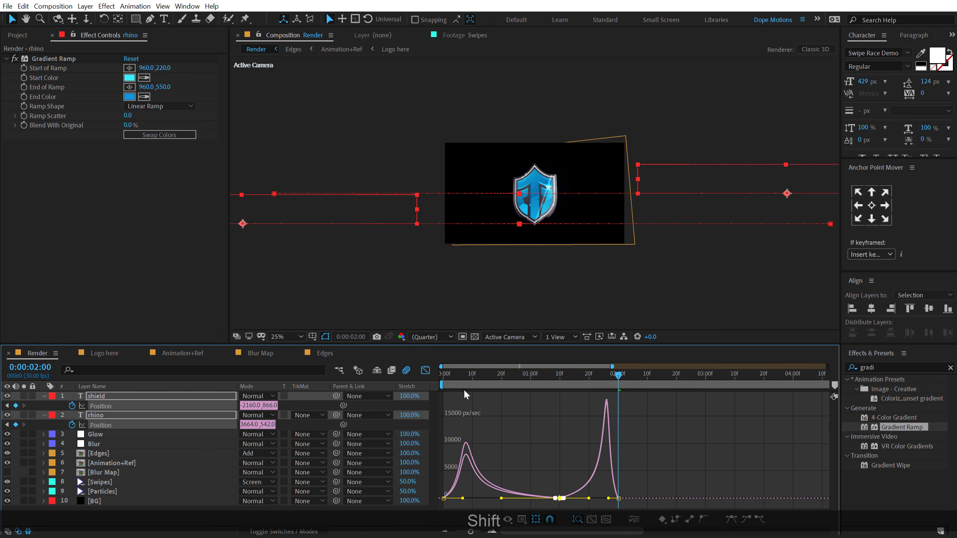
Move the final position keyframes of "shield" and "rhino" to 2:10 and place both layers just above BG.
left_click(446, 377)
key("space")
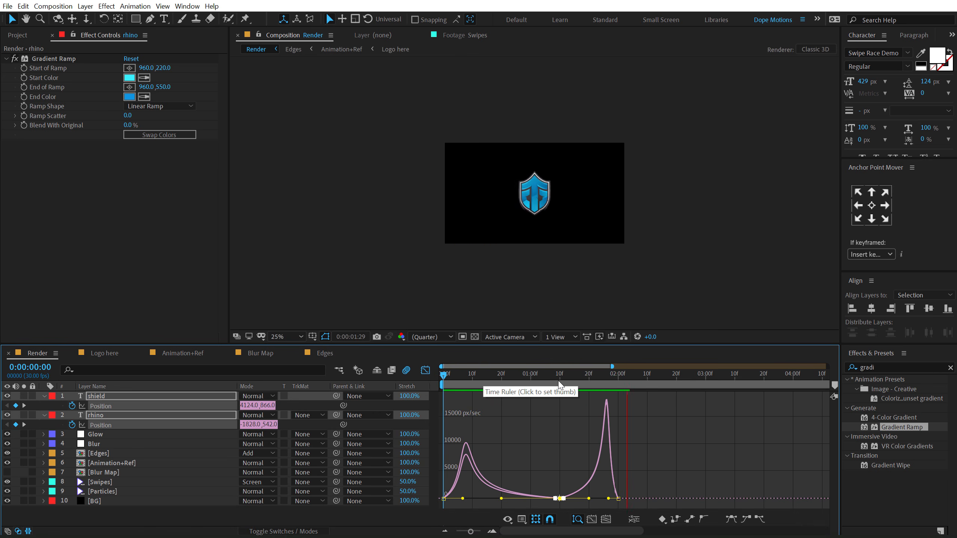
key("space")
left_click(425, 370)
left_click_drag(612, 401, 647, 424)
left_click_drag(132, 397, 120, 493)
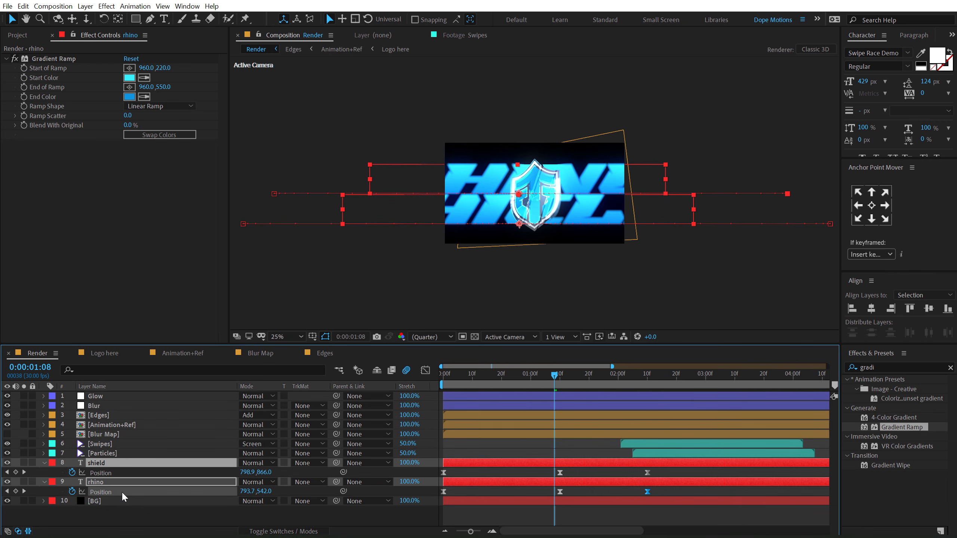
left_click(128, 512)
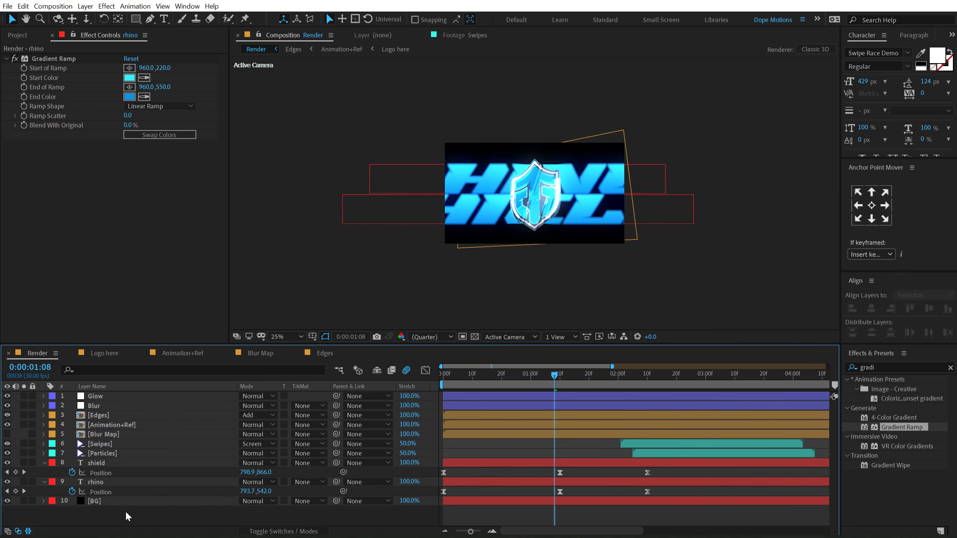
Add a null object centred horizontally and vertically in the composition and name it "Rot".
right_click(126, 512)
mouse_move(188, 402)
left_click(299, 463)
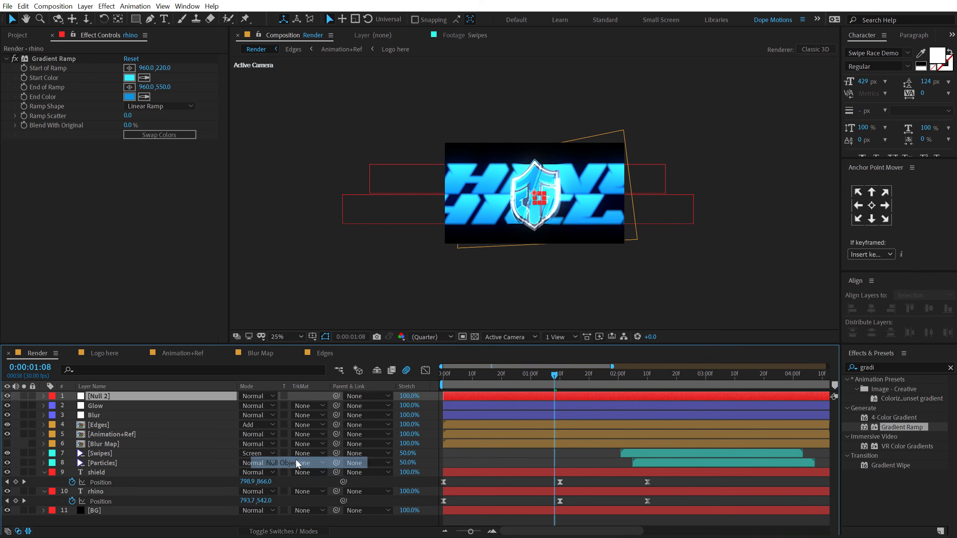
left_click(872, 310)
left_click(929, 309)
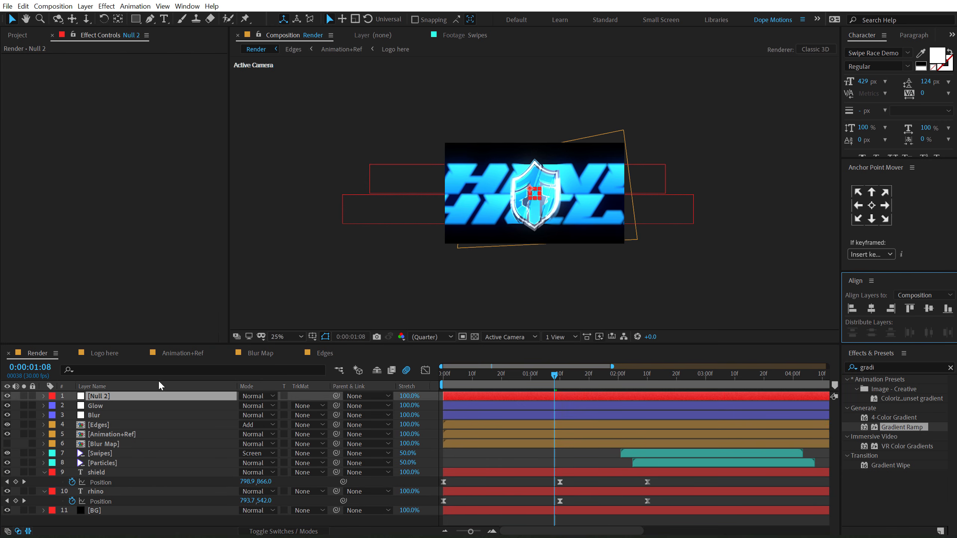
left_click(104, 396)
key("Return")
type("Rot")
key("Return")
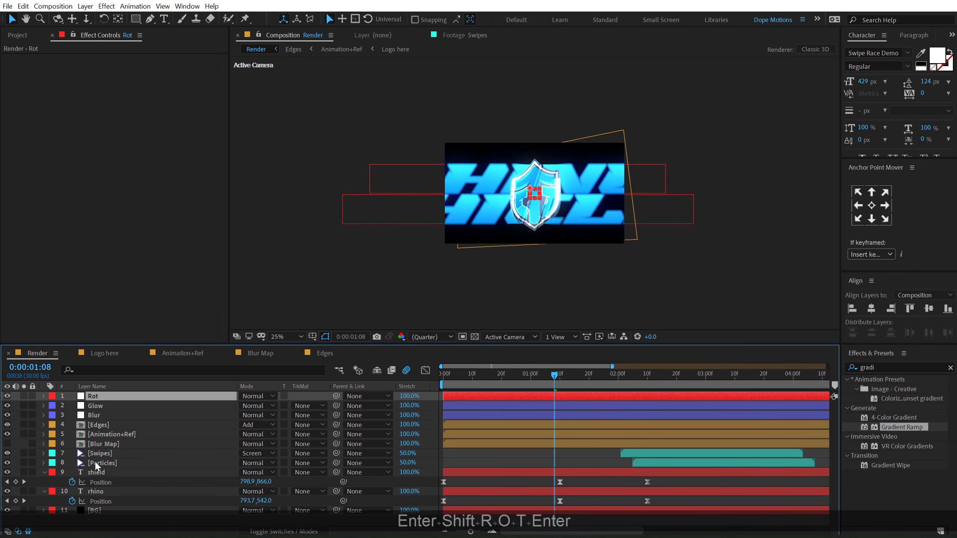
Parent the "shield" and "rhino" layers to the Rot null and rotate Rot counterclockwise so both texts slope upward to the right.
left_click(99, 472)
left_click(98, 491, "ctrl")
left_click_drag(337, 474, 93, 396)
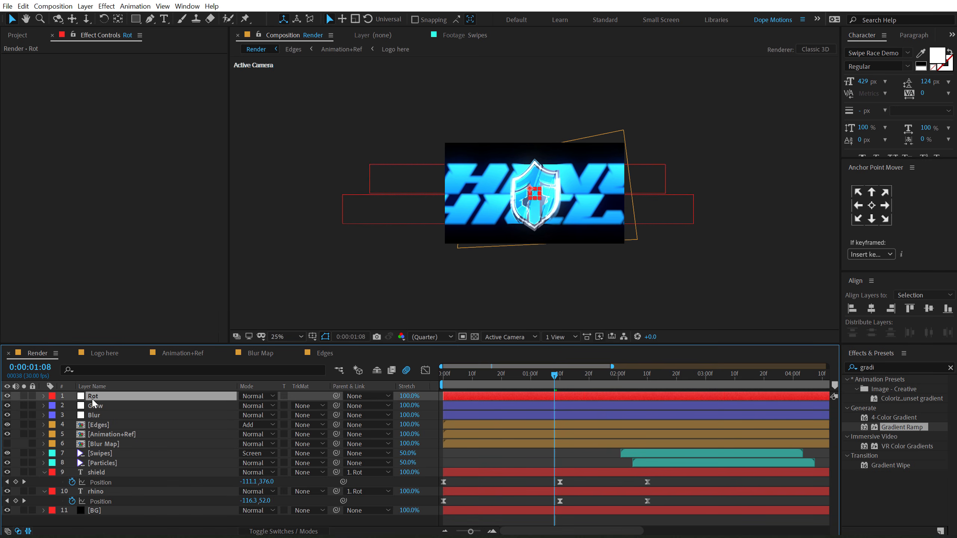
key("r")
left_click_drag(251, 405, 249, 406)
left_click_drag(546, 380, 553, 404)
Collapse the properties of all layers and enable motion blur on the "shield" and "rhino" layers.
key("ctrl+a")
key("u")
key("u")
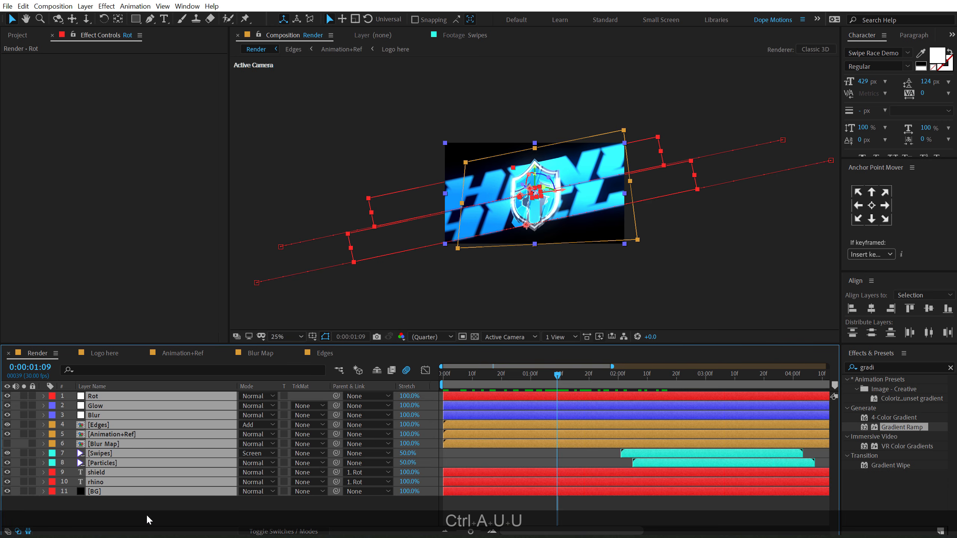
left_click(210, 500)
key("F4")
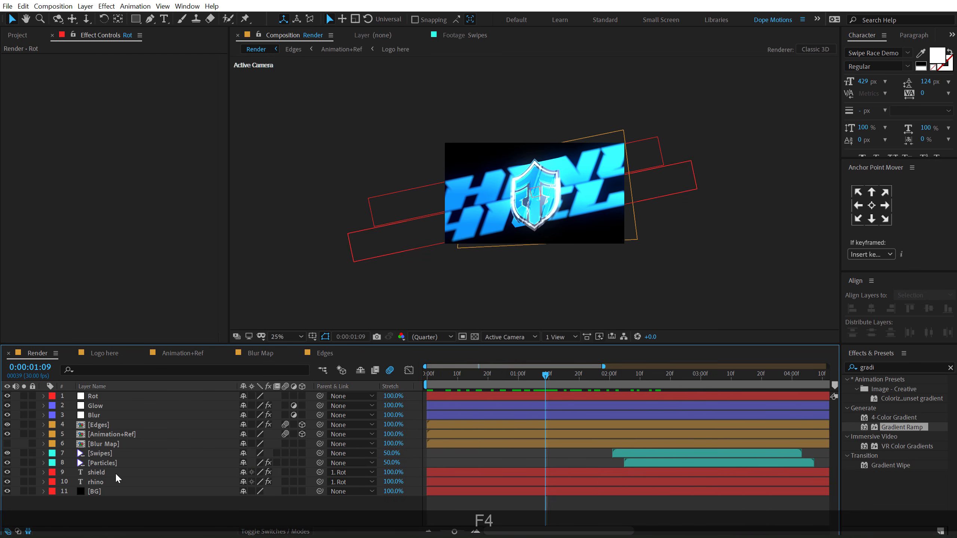
left_click(115, 473)
left_click(113, 482, "ctrl")
left_click(285, 472)
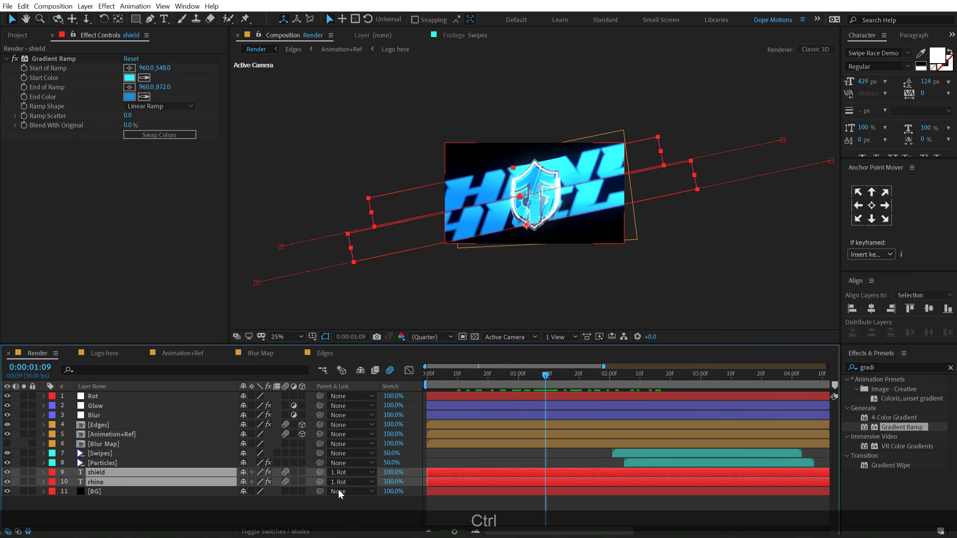
left_click(471, 507)
Hide the layer controls in the viewer, end the work area at 3:29 and preview the animation at 50% magnification.
left_click_drag(531, 377, 455, 380)
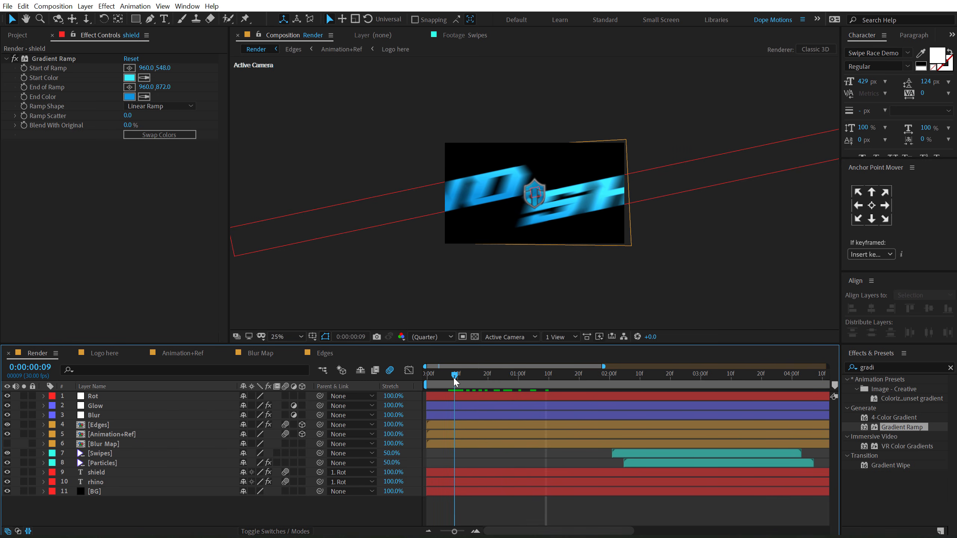
key("ctrl+shift+h")
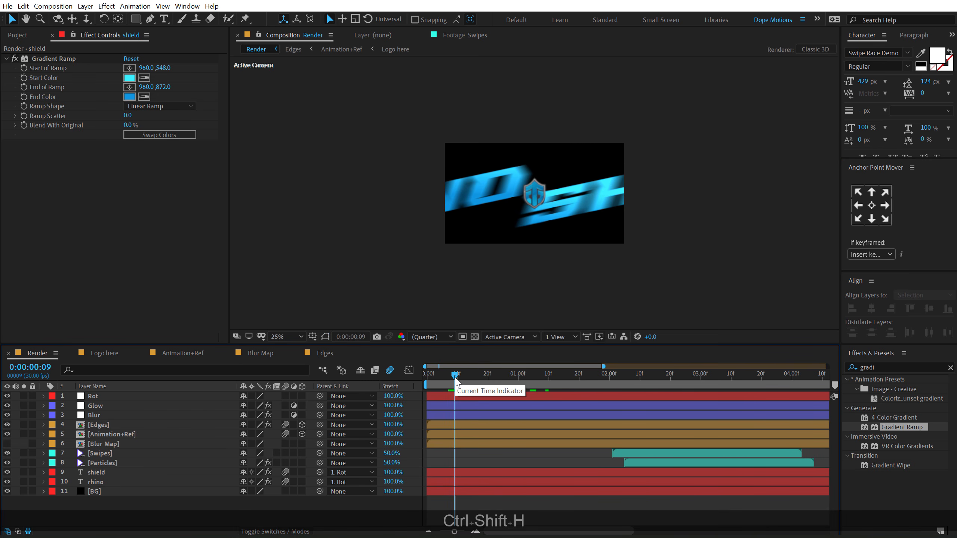
left_click_drag(461, 379, 477, 380)
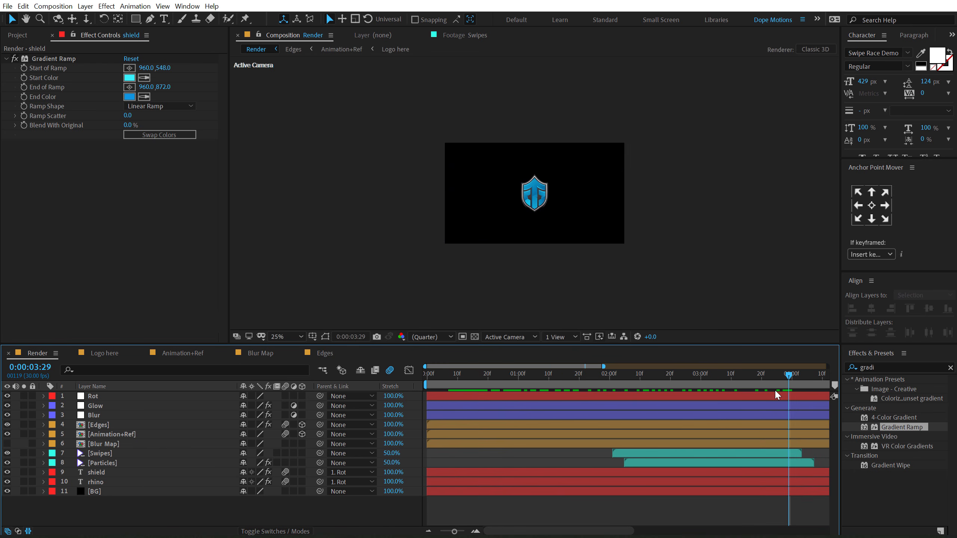
key("n")
key("period")
key("space")
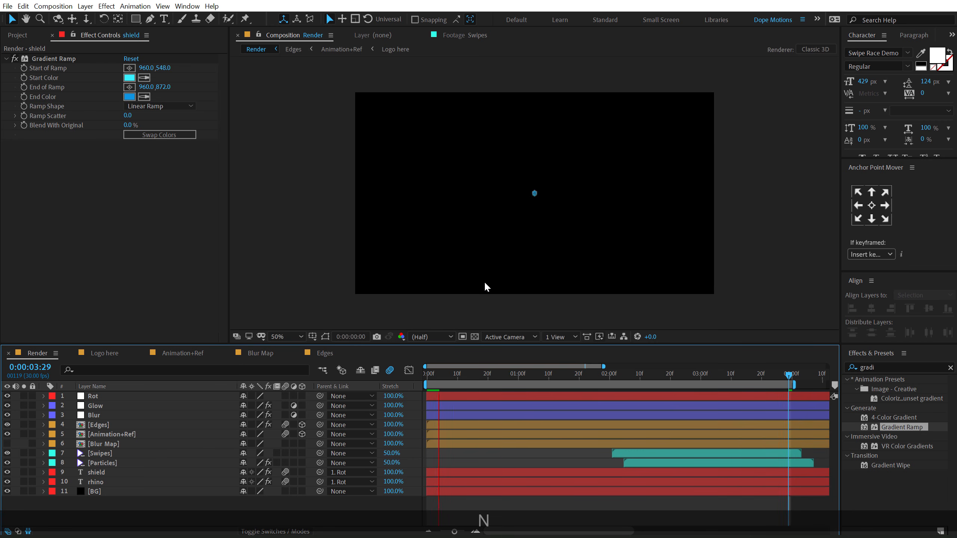